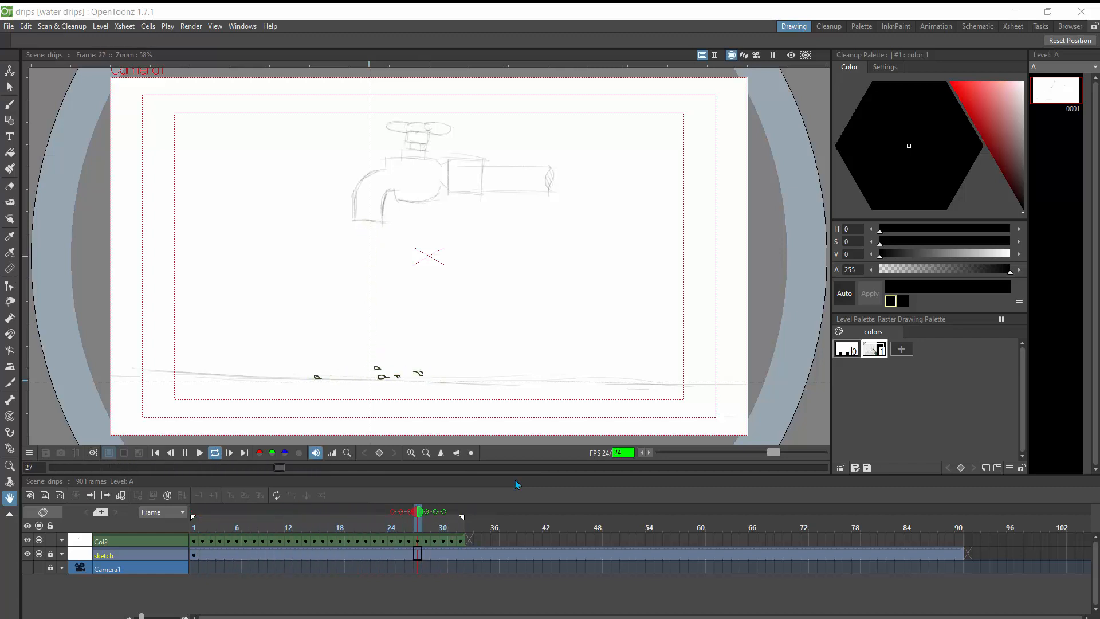
# Create a new scene in the water drips project and save it as drippingTut
pyautogui.click(199, 453)
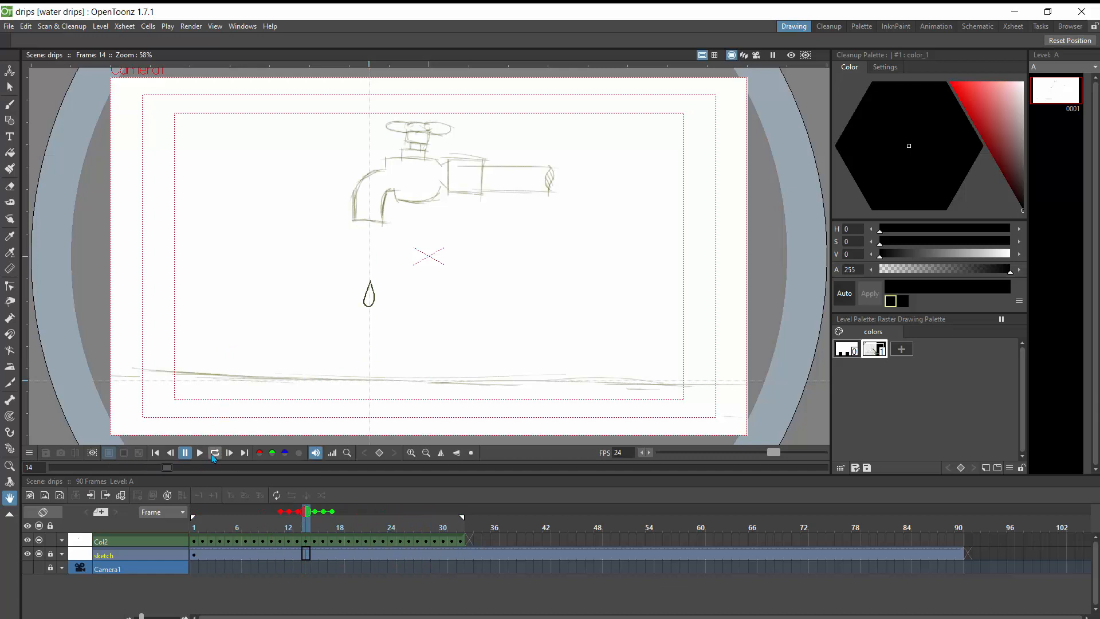
pyautogui.click(9, 26)
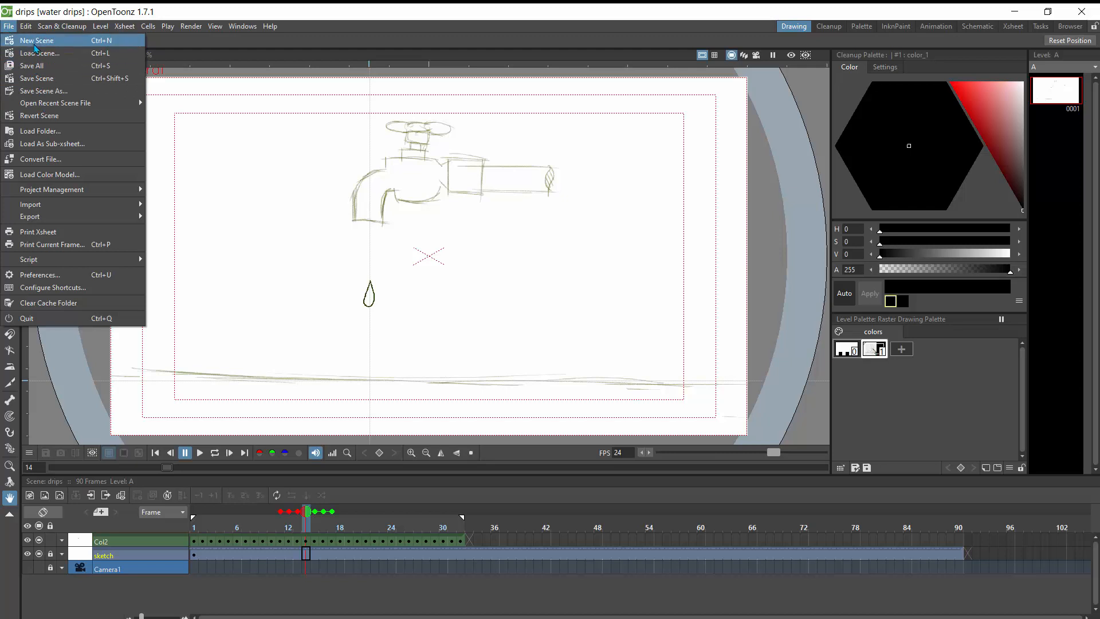
pyautogui.click(35, 45)
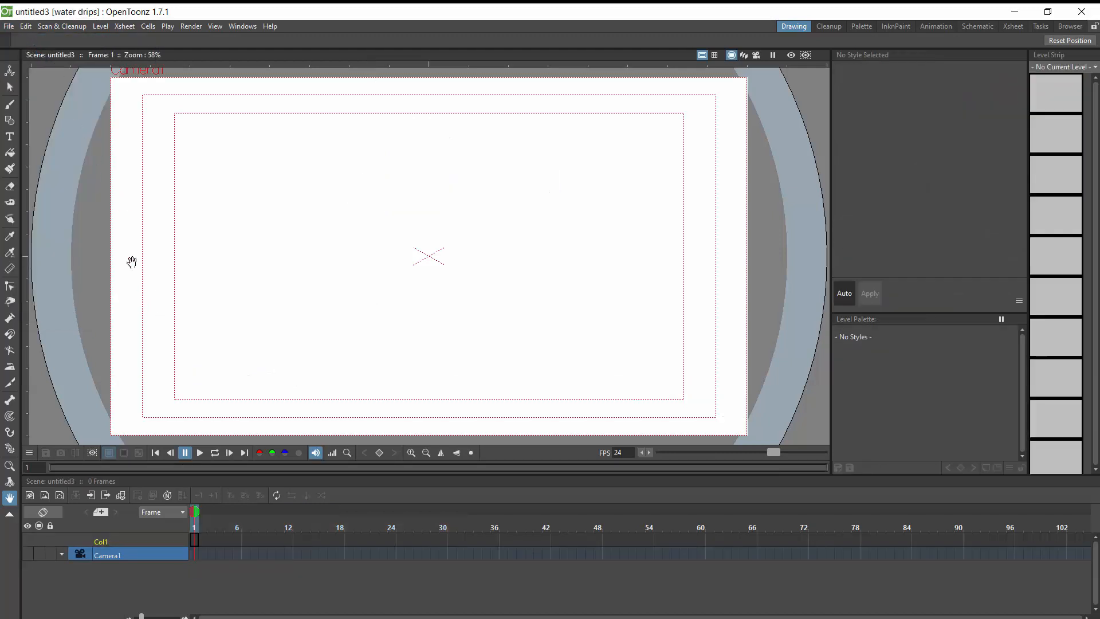
pyautogui.click(9, 26)
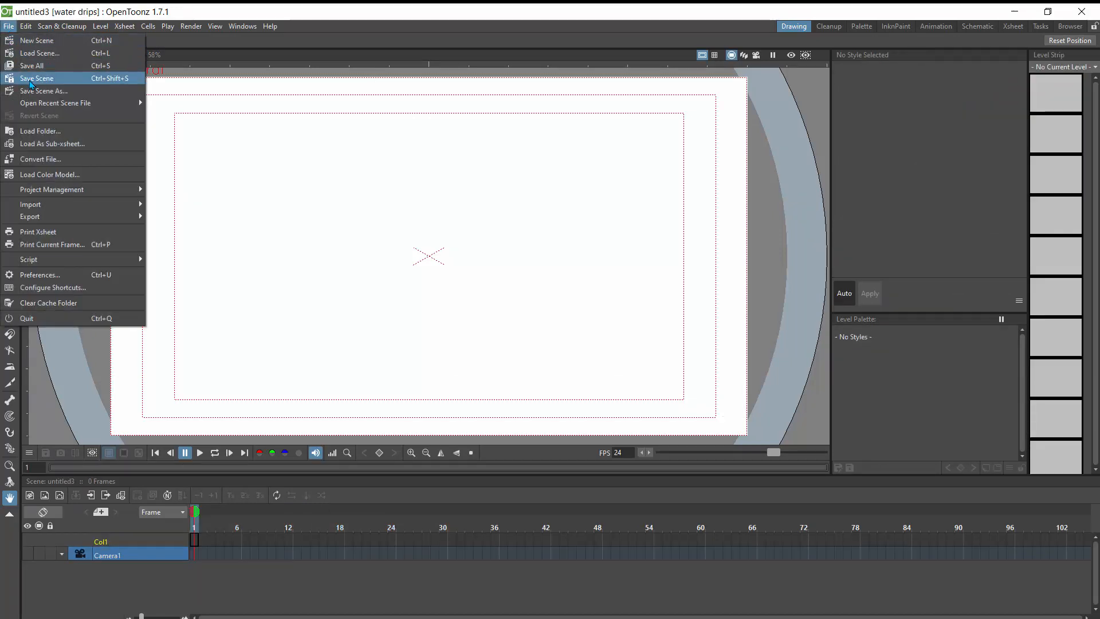
pyautogui.click(31, 83)
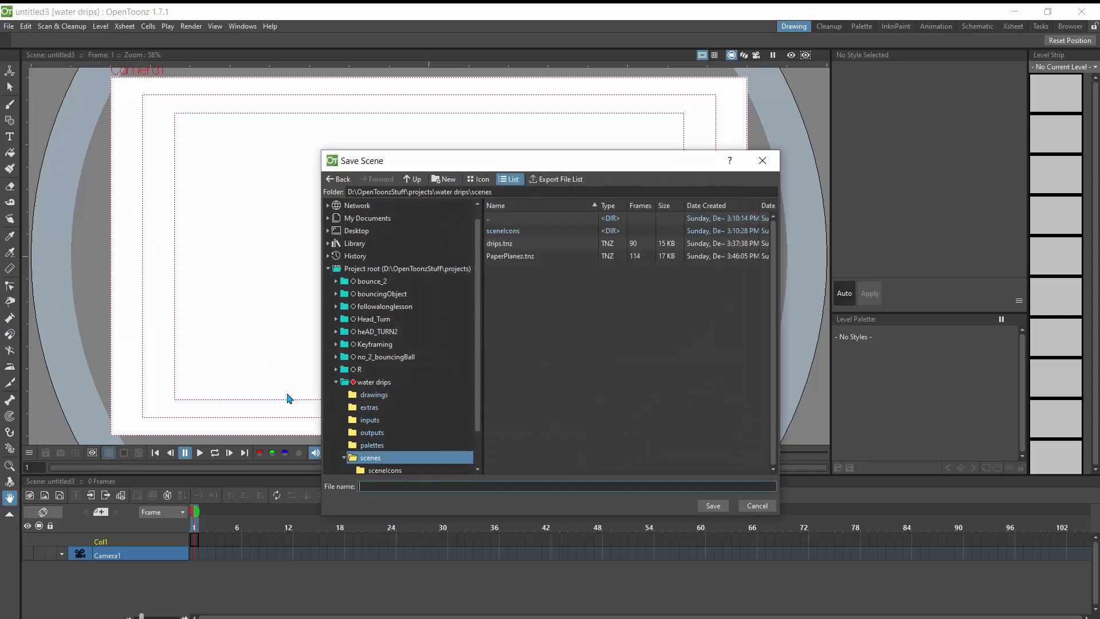
pyautogui.write('drippingTut')
pyautogui.click(712, 506)
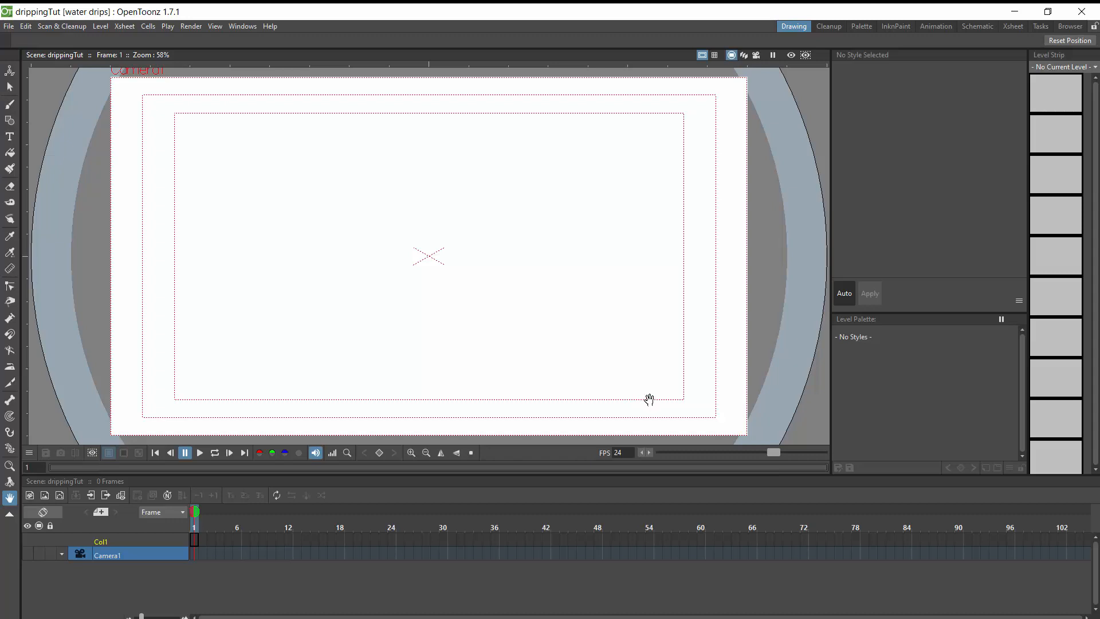
# Close OpenToonz and launch it again from the desktop
pyautogui.click(9, 27)
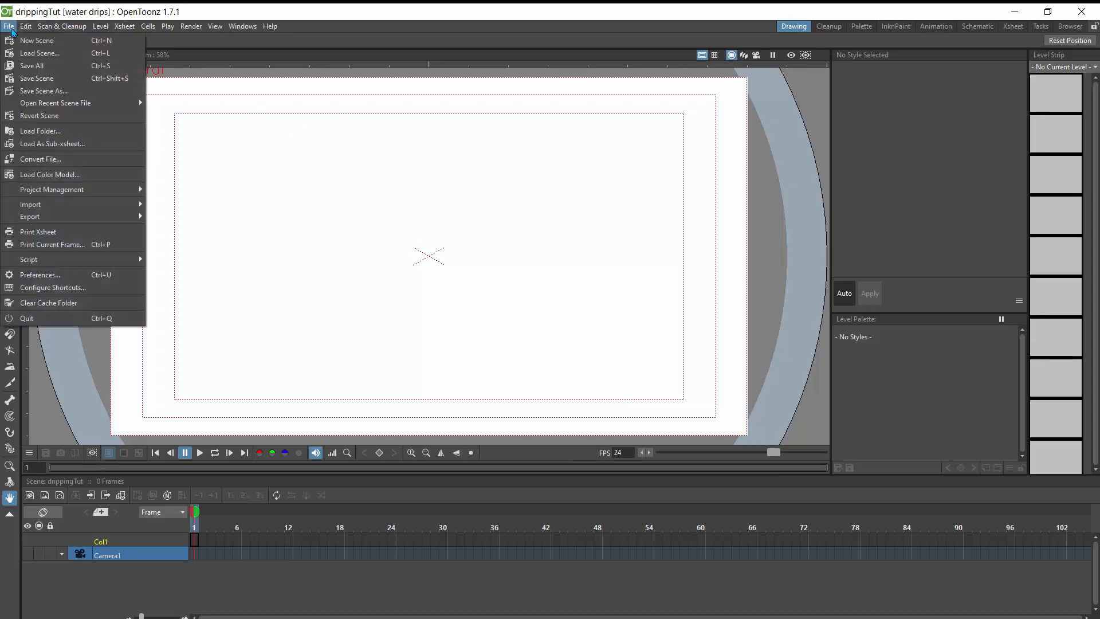
pyautogui.click(963, 109)
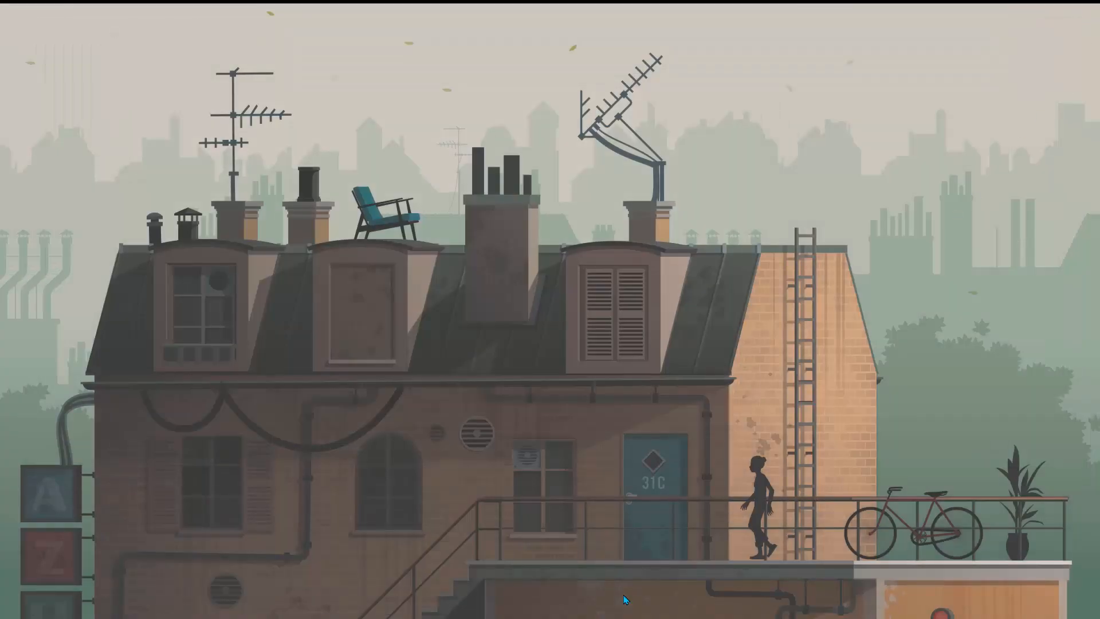
pyautogui.moveTo(623, 617)
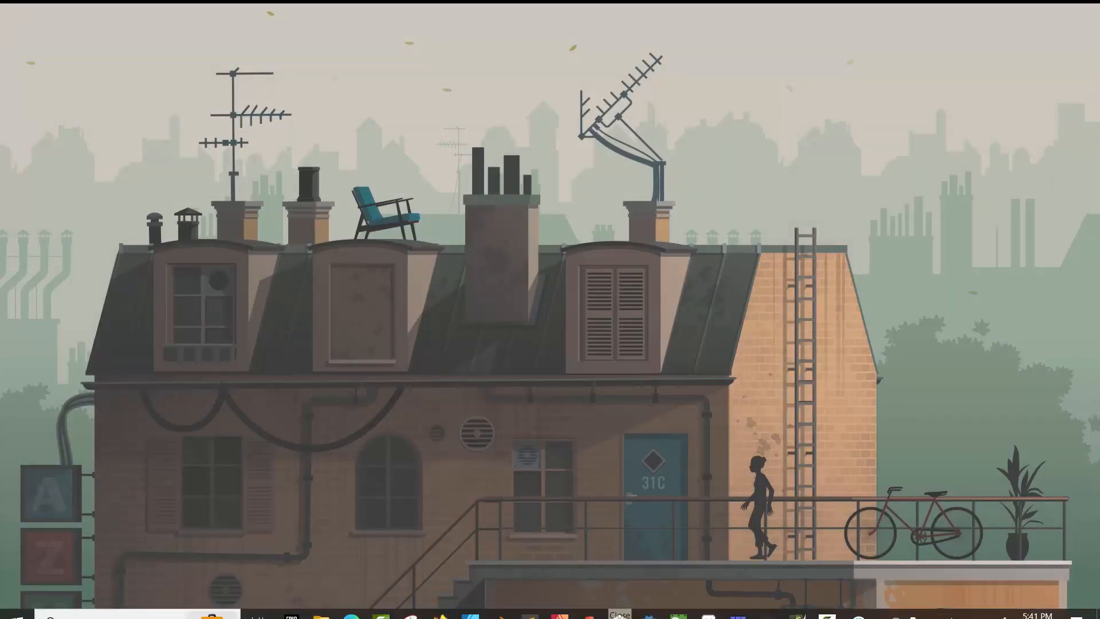
pyautogui.click(677, 608)
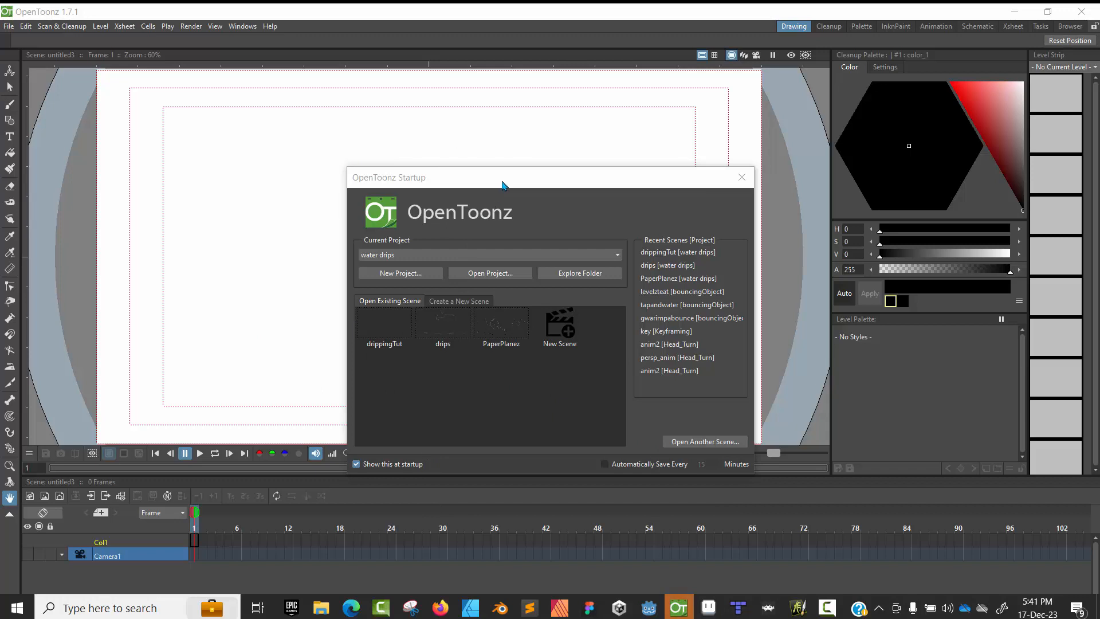
# Create a new project named WaterDrippingTutorial in the default project root
pyautogui.moveTo(503, 184); pyautogui.dragTo(479, 169)
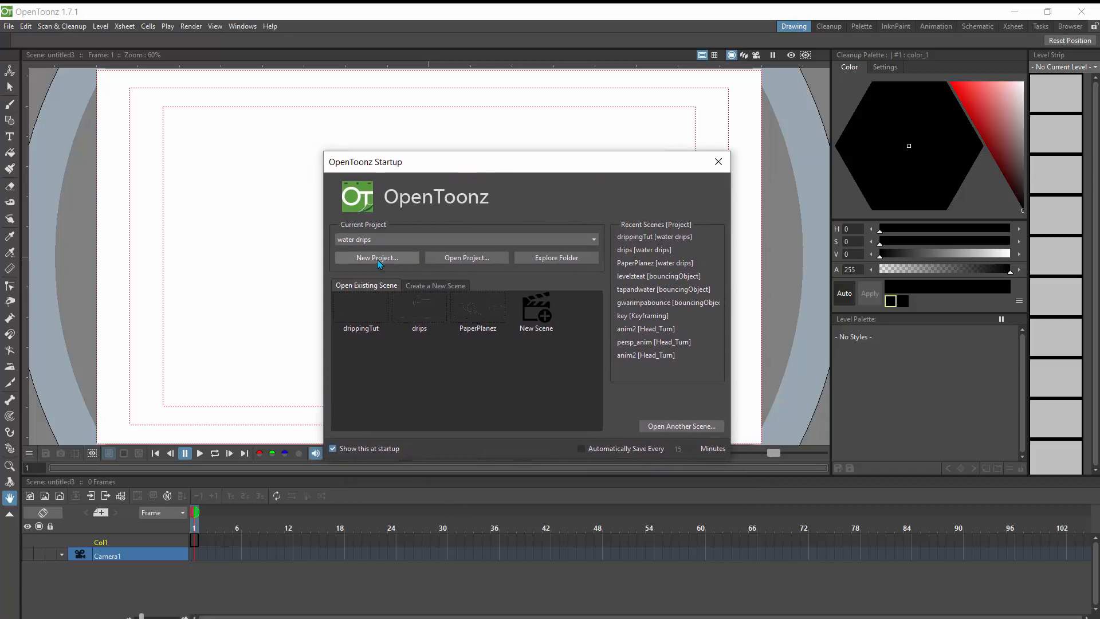
pyautogui.click(378, 259)
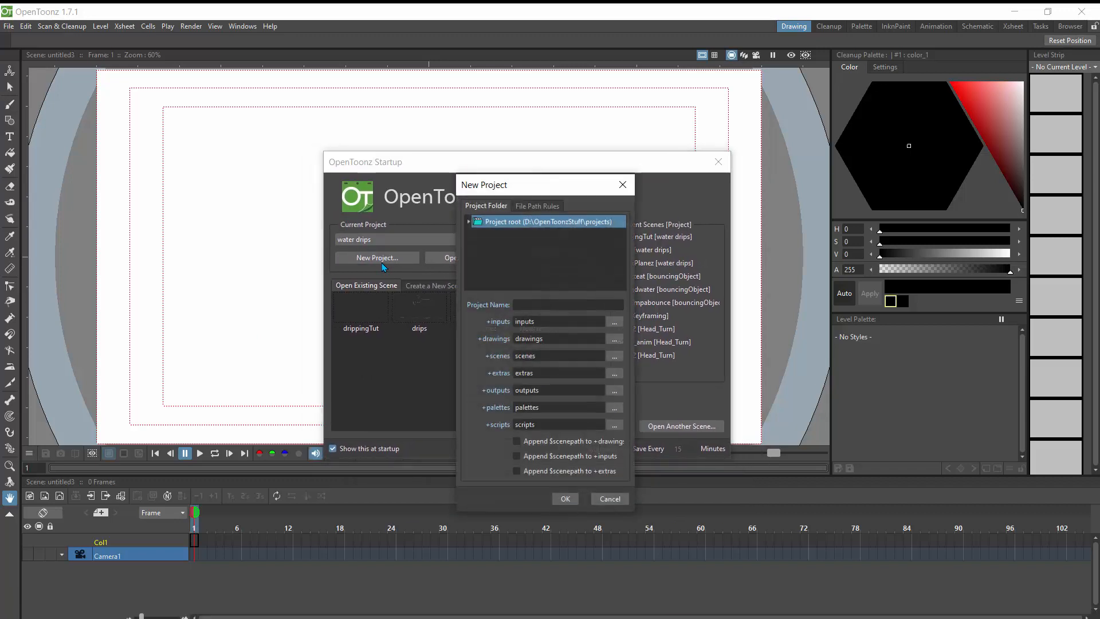
pyautogui.click(539, 305)
pyautogui.write('WaterDrippingTutorial')
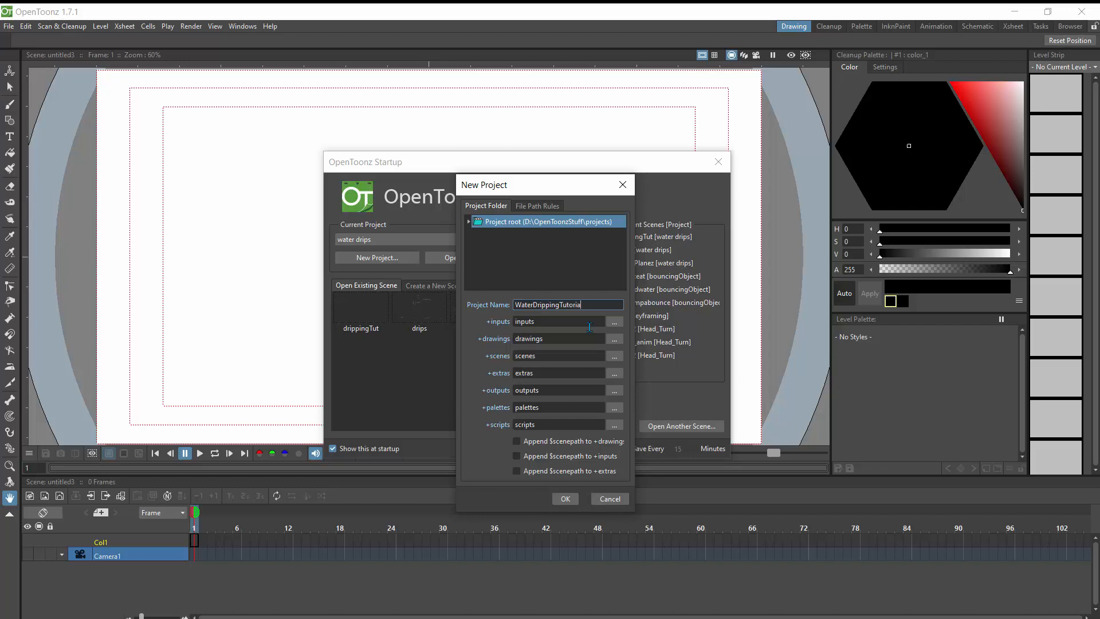
pyautogui.click(564, 498)
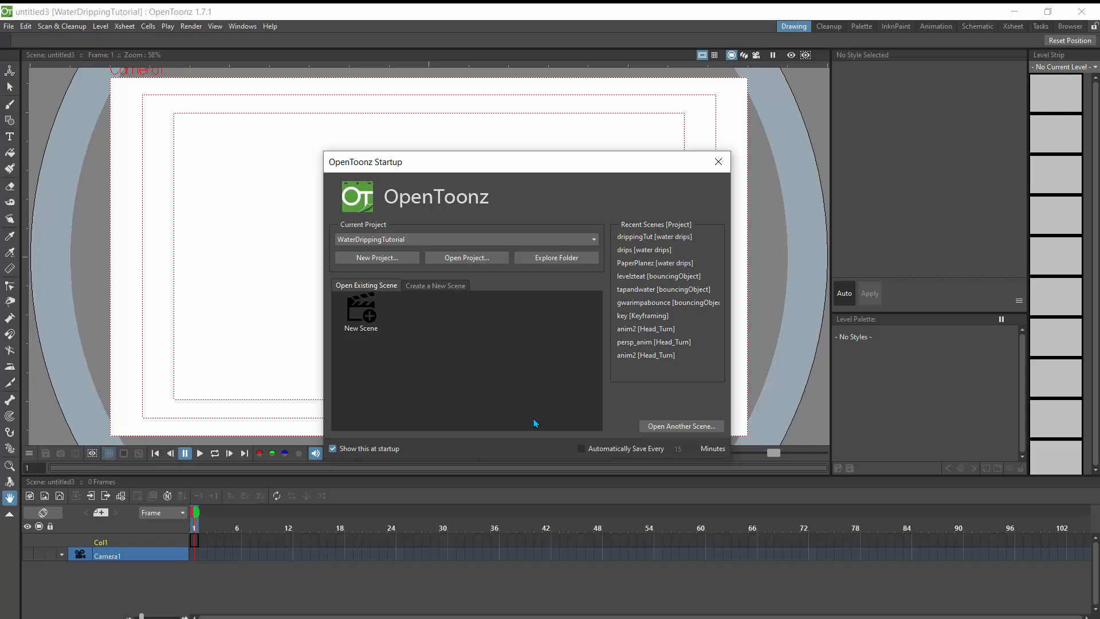
# Create a new scene named drips_01 in the project, keeping the default camera size and frame rate
pyautogui.click(368, 324)
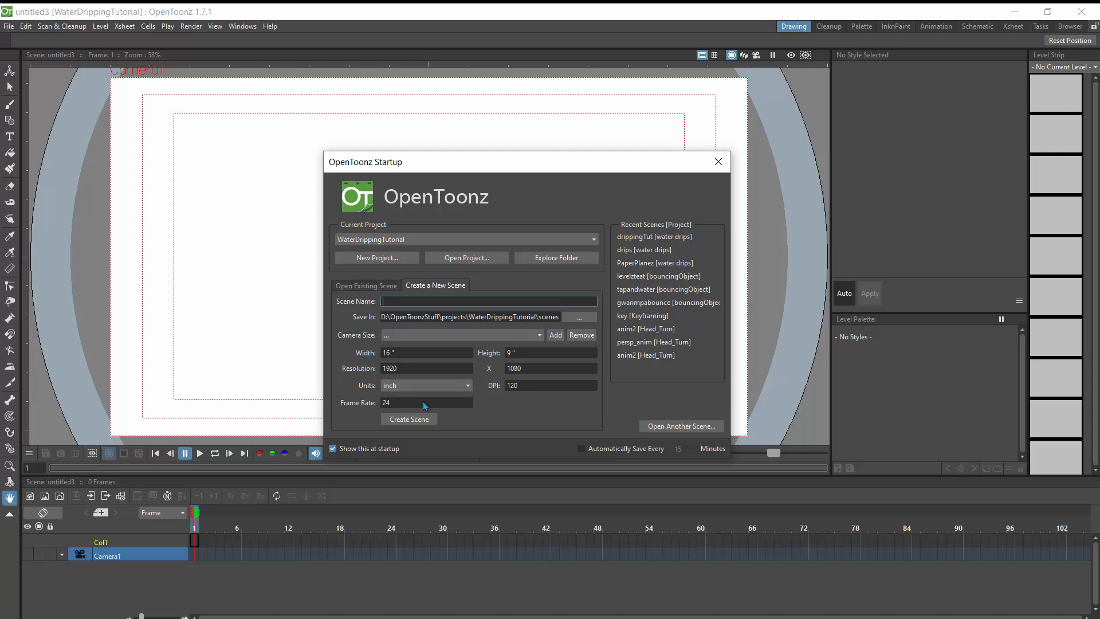
pyautogui.write('drips_01')
pyautogui.click(409, 423)
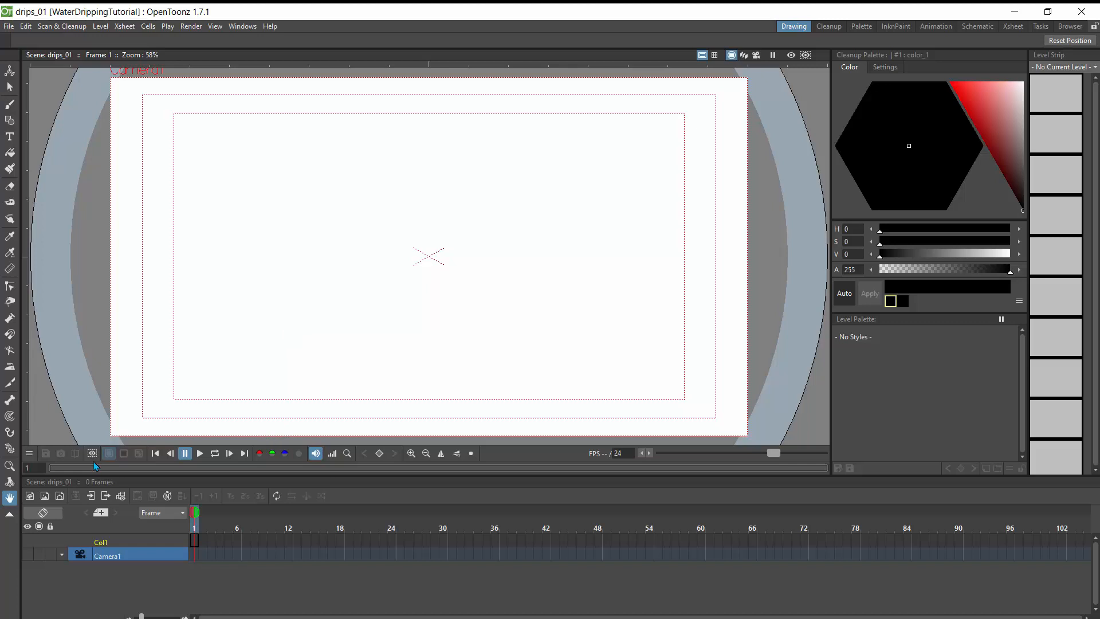
pyautogui.click(99, 30)
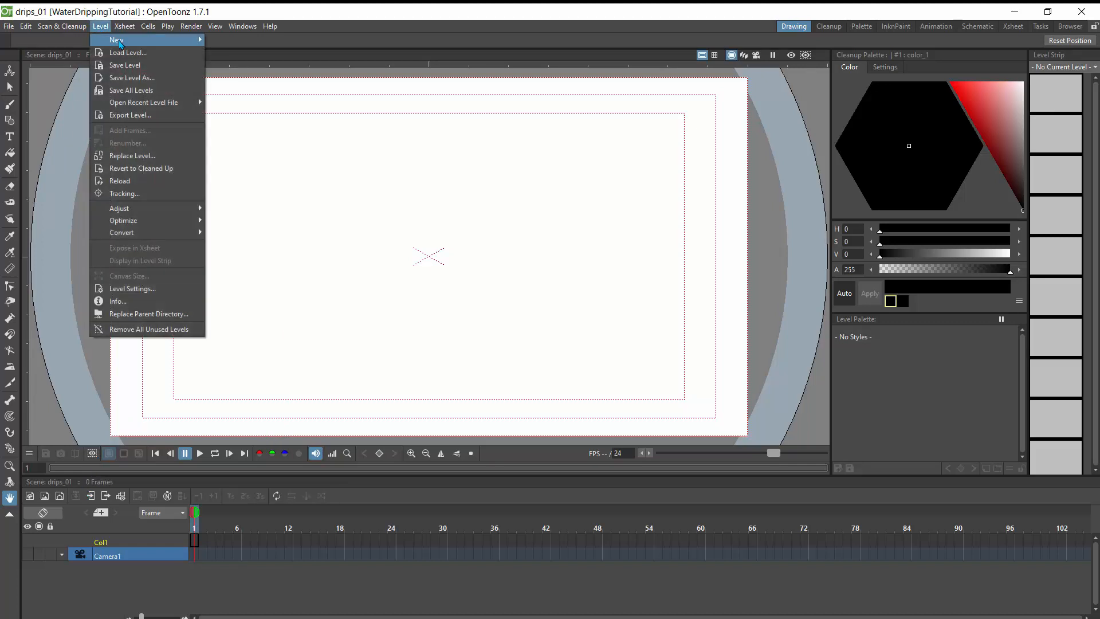
pyautogui.moveTo(120, 44)
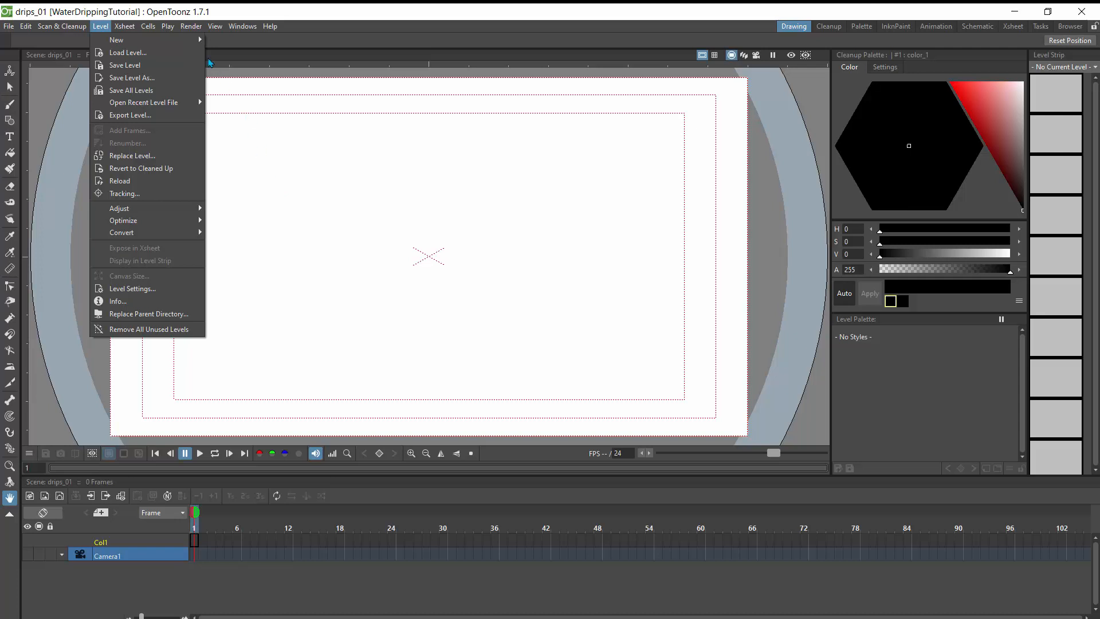
pyautogui.moveTo(189, 41)
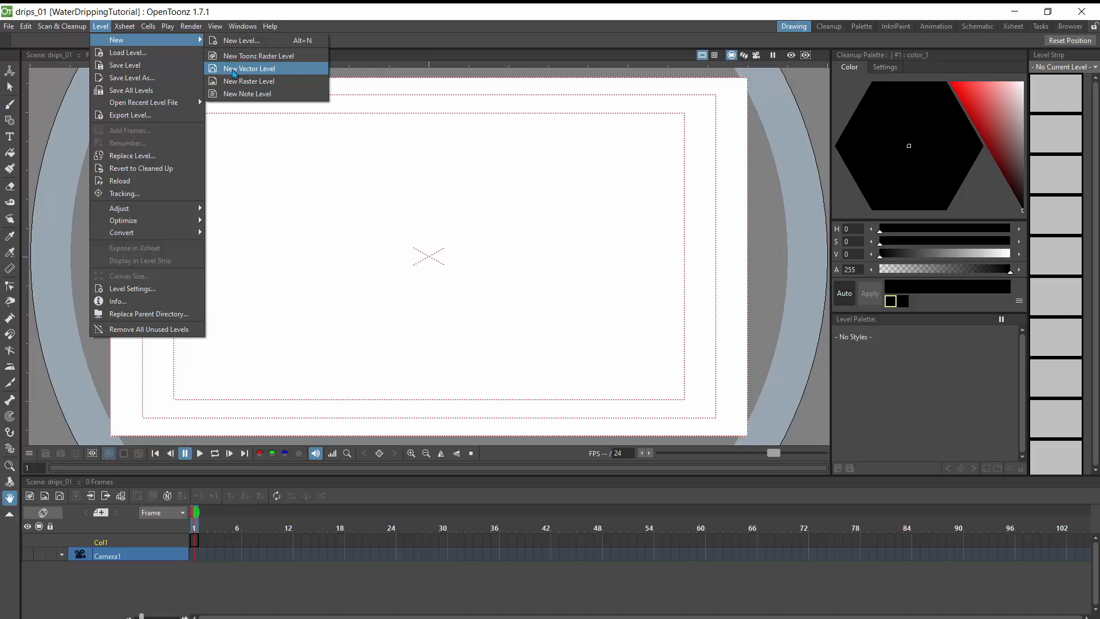
# Switch to the web browser, skim the Drawing Animation Levels page of the OpenToonz user manual, and return to OpenToonz
pyautogui.click(269, 28)
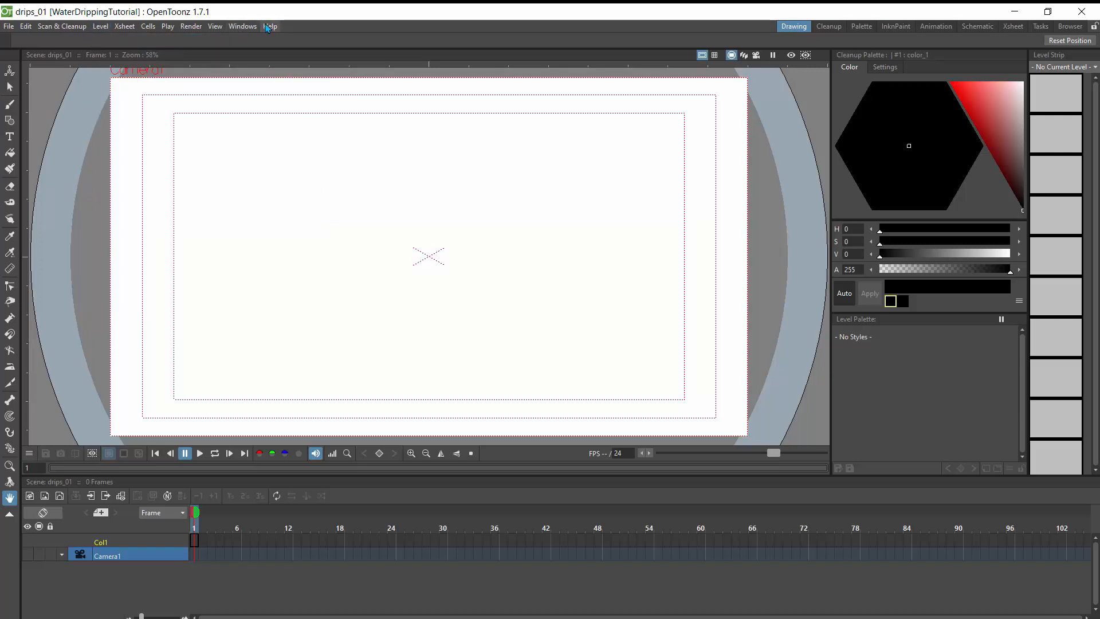
pyautogui.click(267, 28)
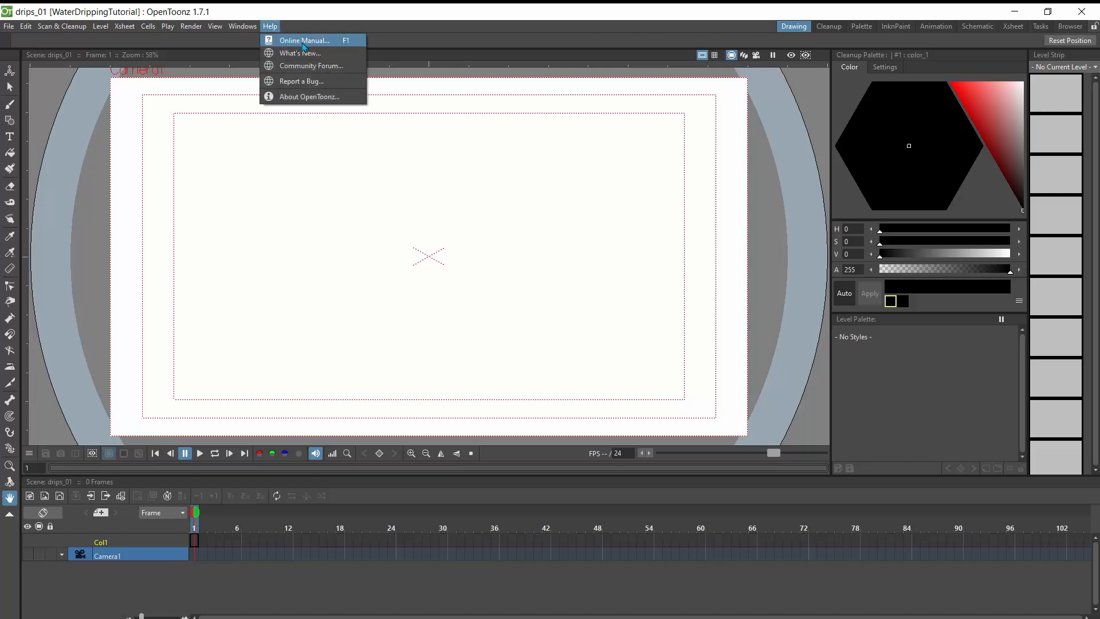
pyautogui.click(351, 608)
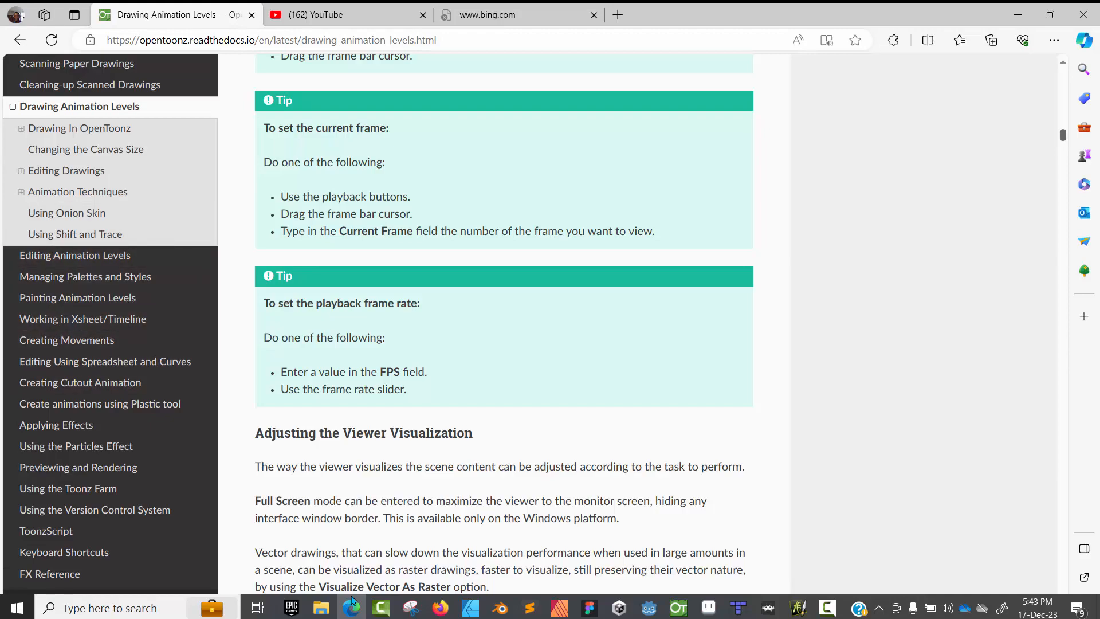
pyautogui.scroll(9, 352, 596)
pyautogui.scroll(-16, 352, 596)
pyautogui.scroll(-20, 352, 600)
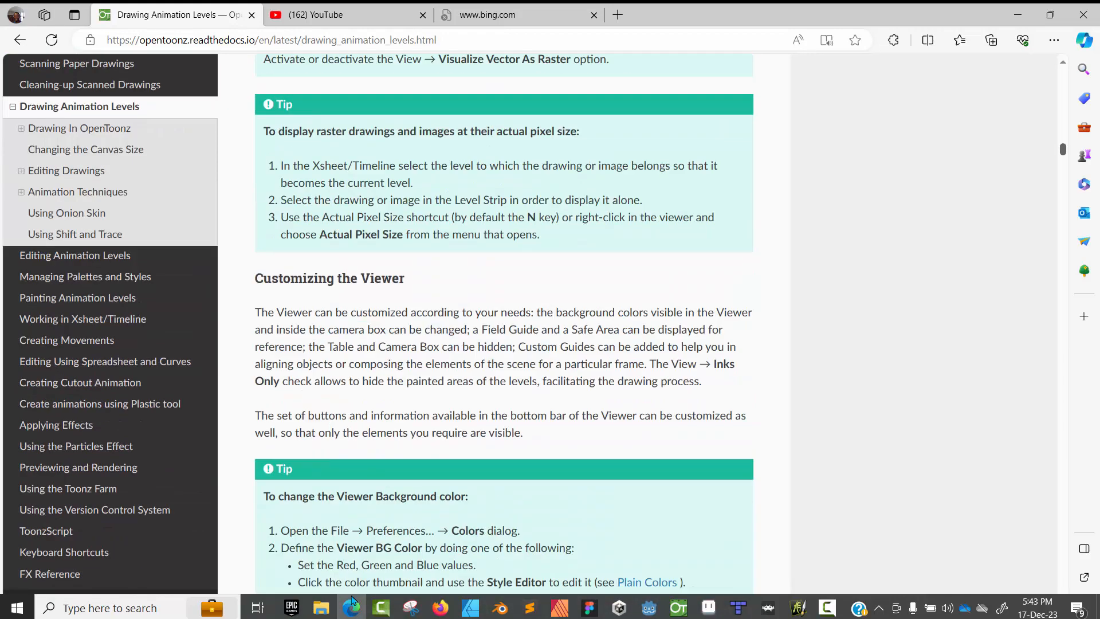
pyautogui.scroll(4, 352, 600)
pyautogui.scroll(20, 352, 601)
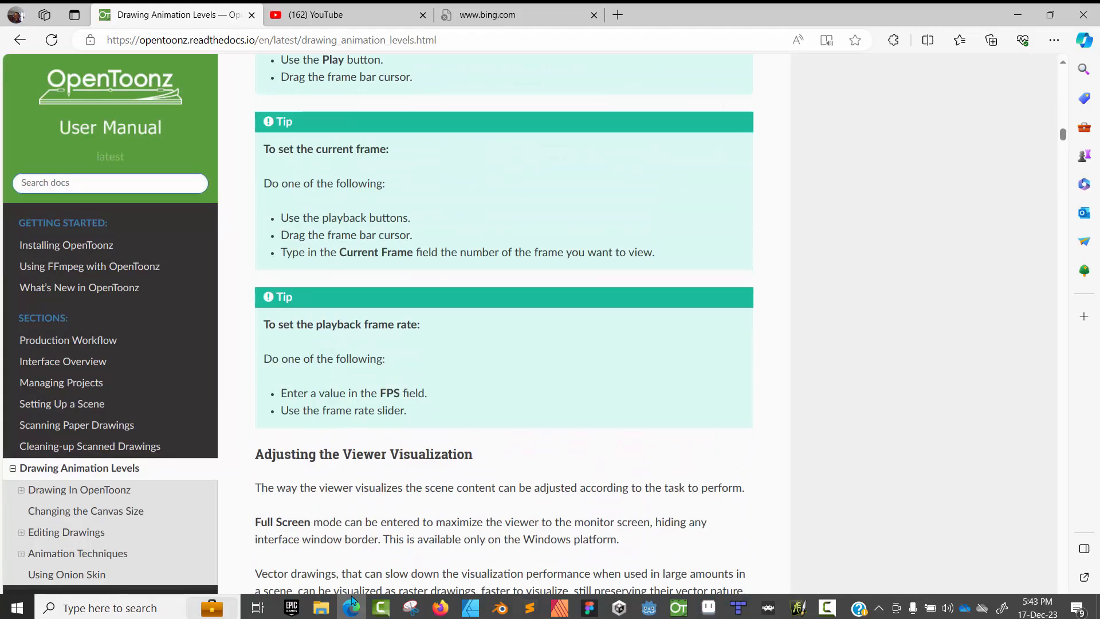
pyautogui.click(1016, 18)
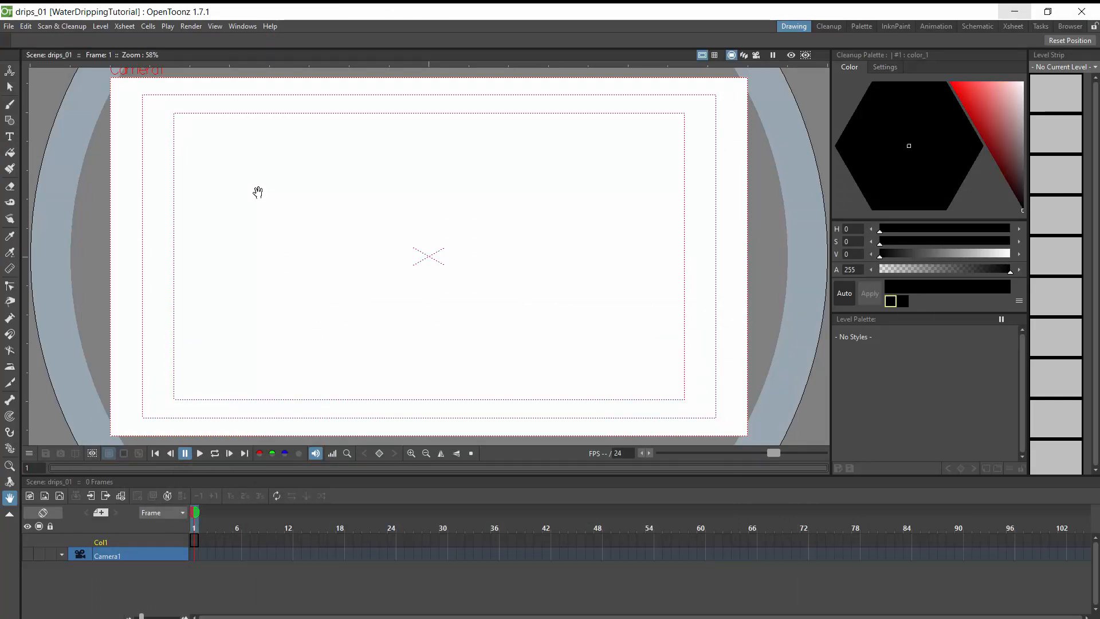
# Zoom the canvas far out and reset the view to its default
pyautogui.scroll(-10, 457, 96)
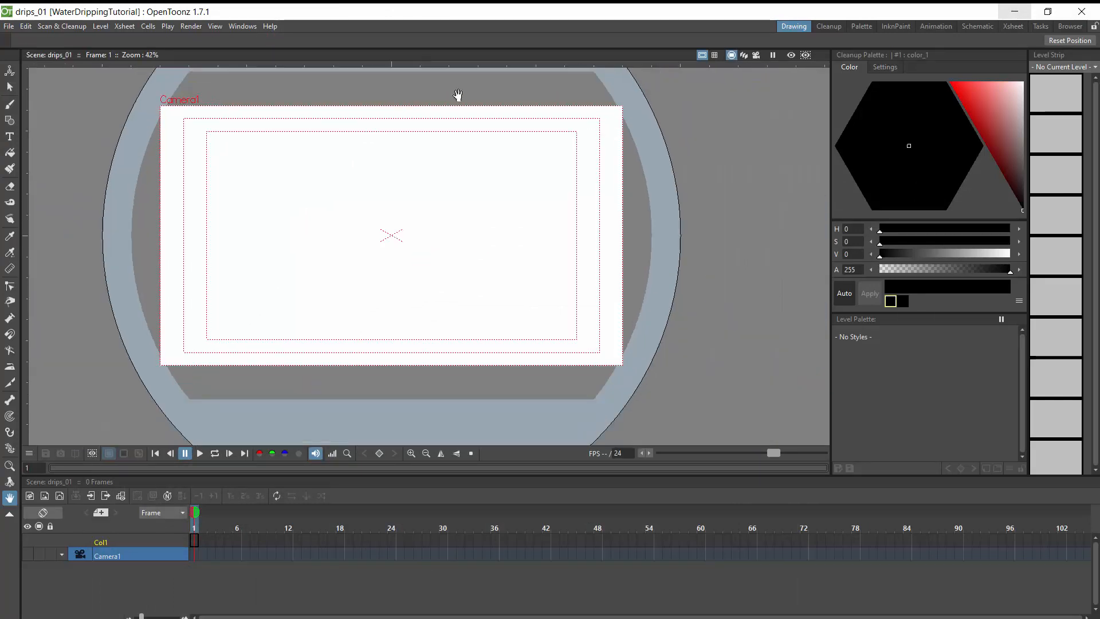
pyautogui.rightClick(480, 160)
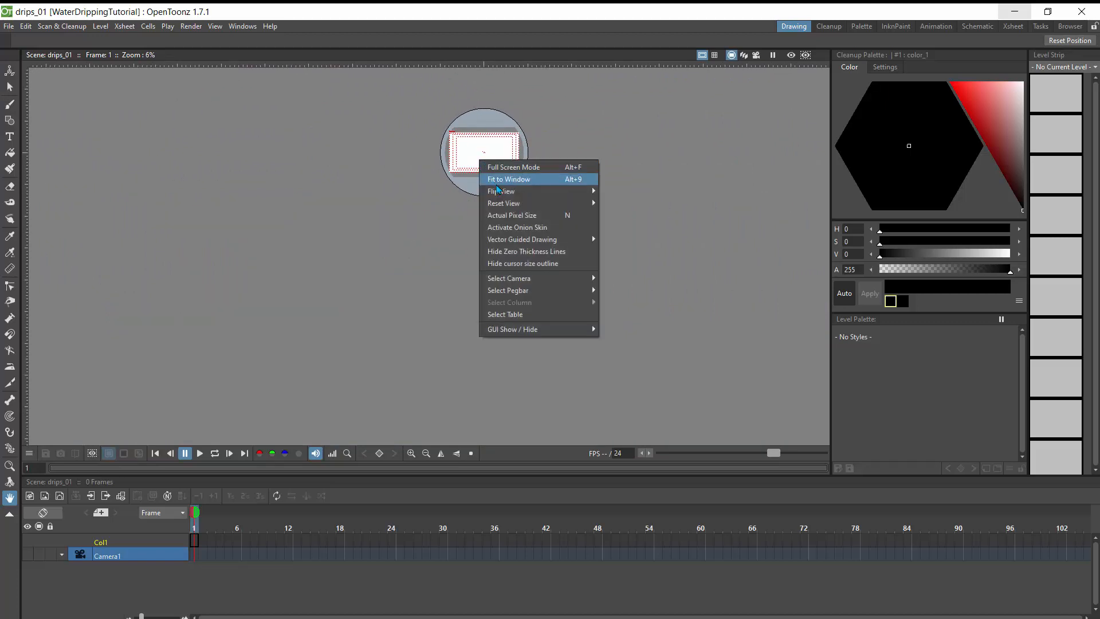
pyautogui.moveTo(507, 208)
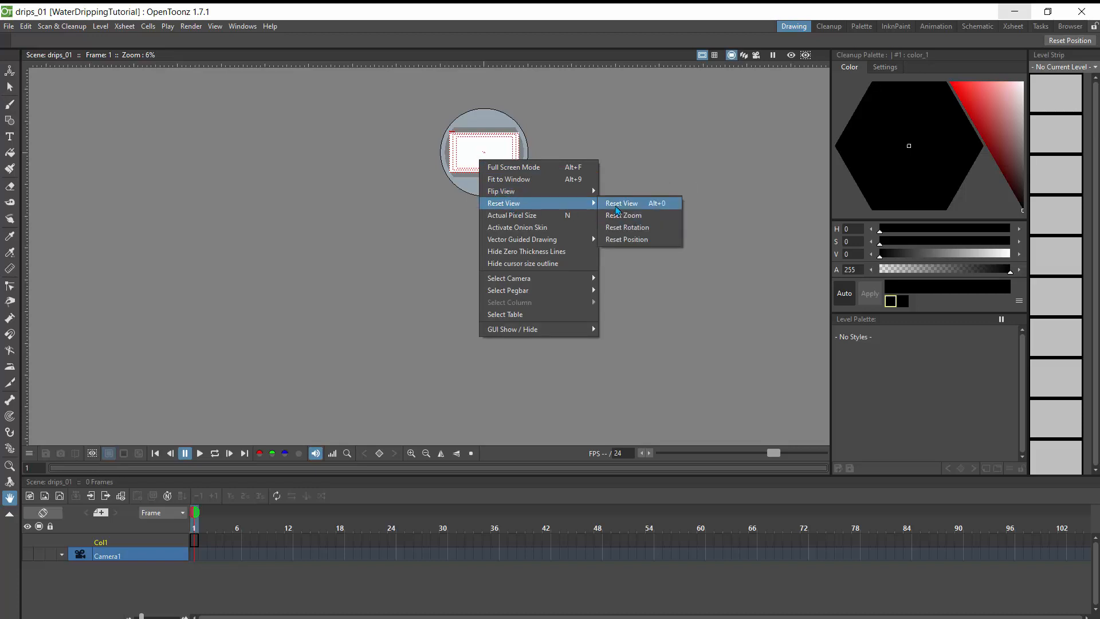
pyautogui.click(615, 203)
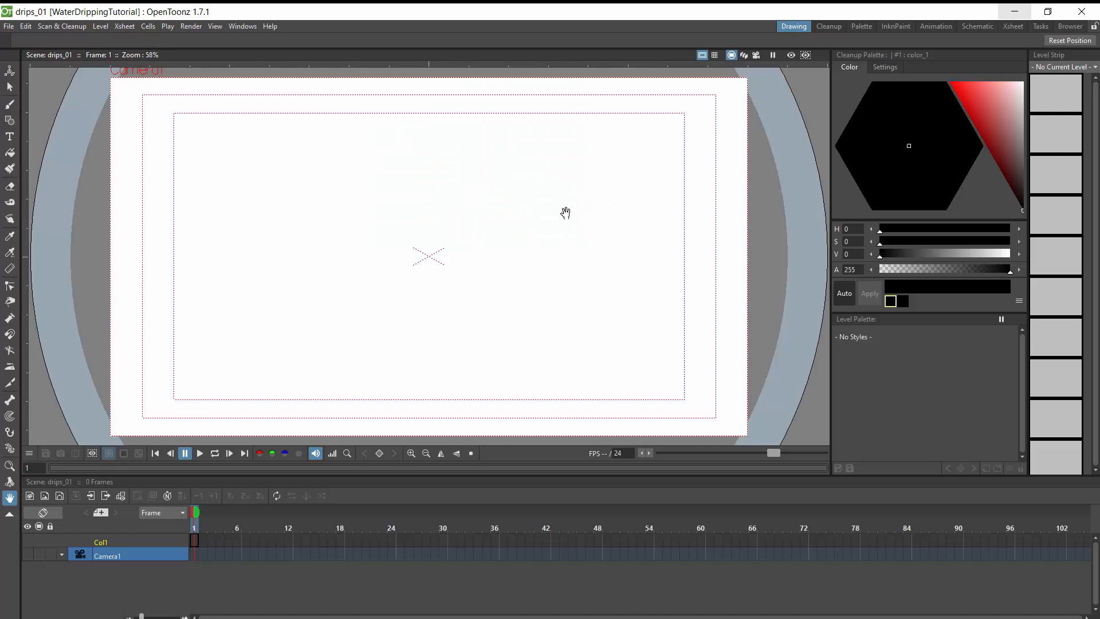
# Zoom the canvas in and back out in increments, settling at 50%
pyautogui.click(410, 453)
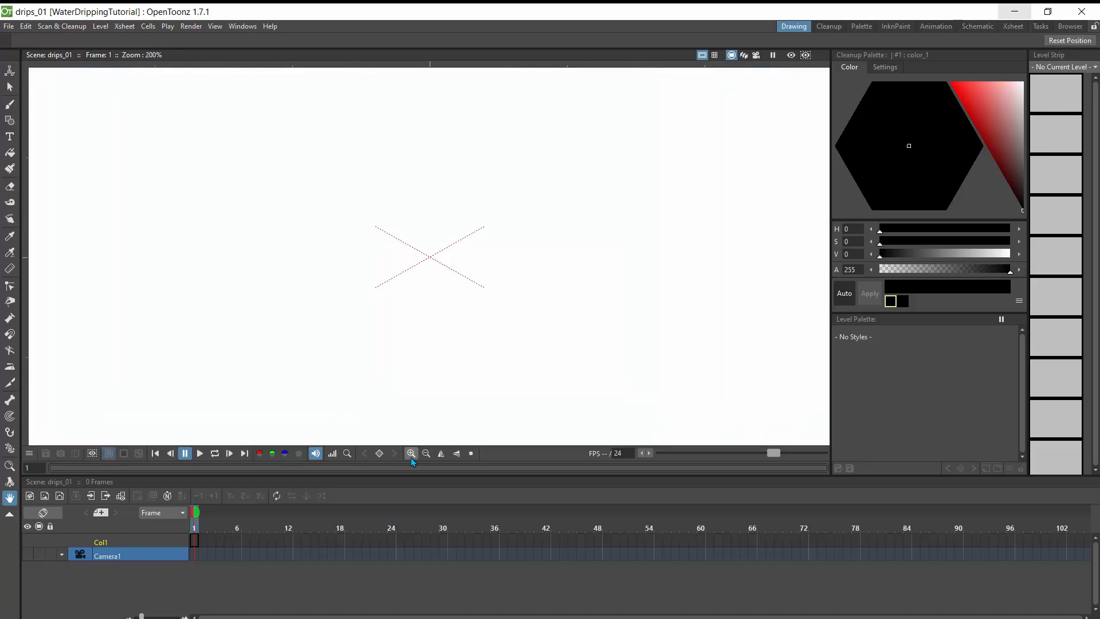
pyautogui.click(410, 453)
pyautogui.click(410, 453)
pyautogui.click(411, 453)
pyautogui.click(425, 453)
pyautogui.click(426, 453)
pyautogui.click(425, 453)
pyautogui.click(426, 453)
pyautogui.click(426, 453)
pyautogui.click(426, 453)
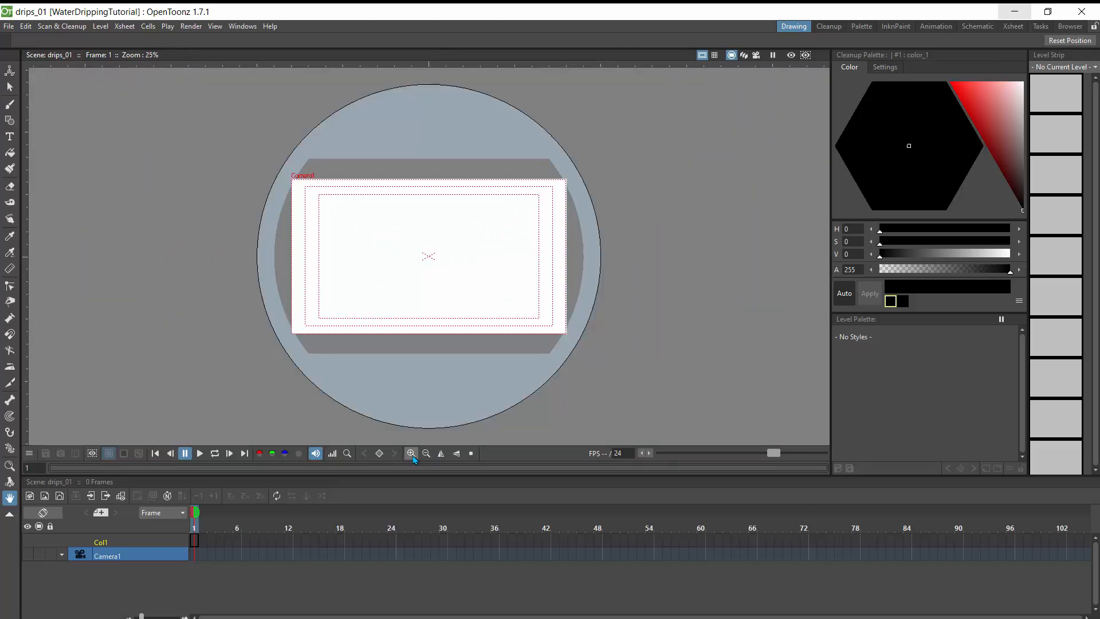
pyautogui.click(412, 454)
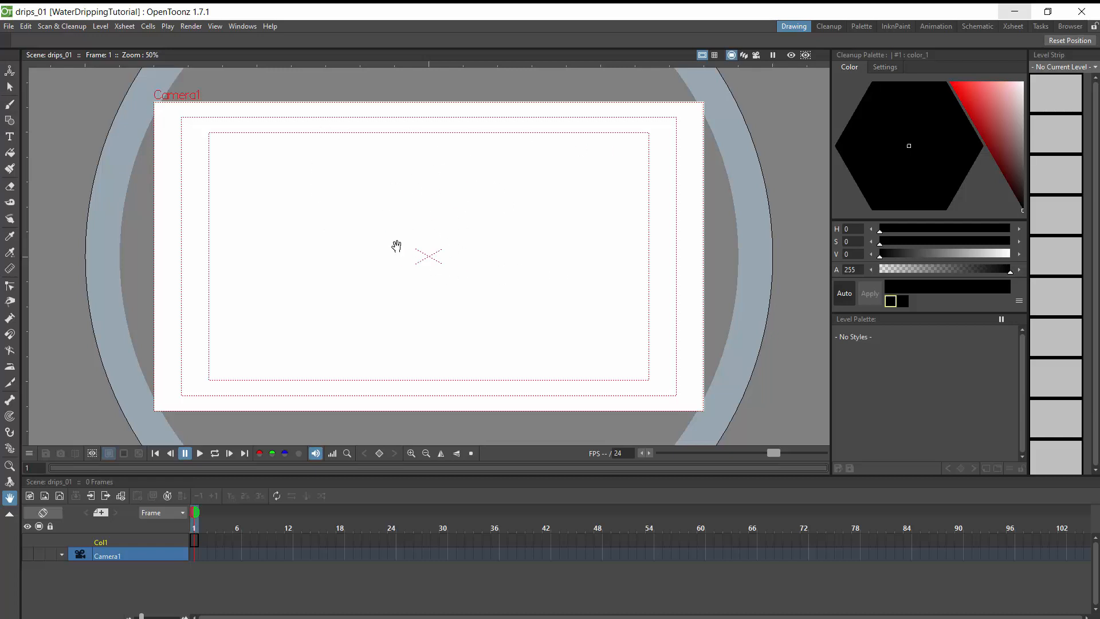
# Toggle the safe area guides on the canvas off and on again
pyautogui.click(702, 56)
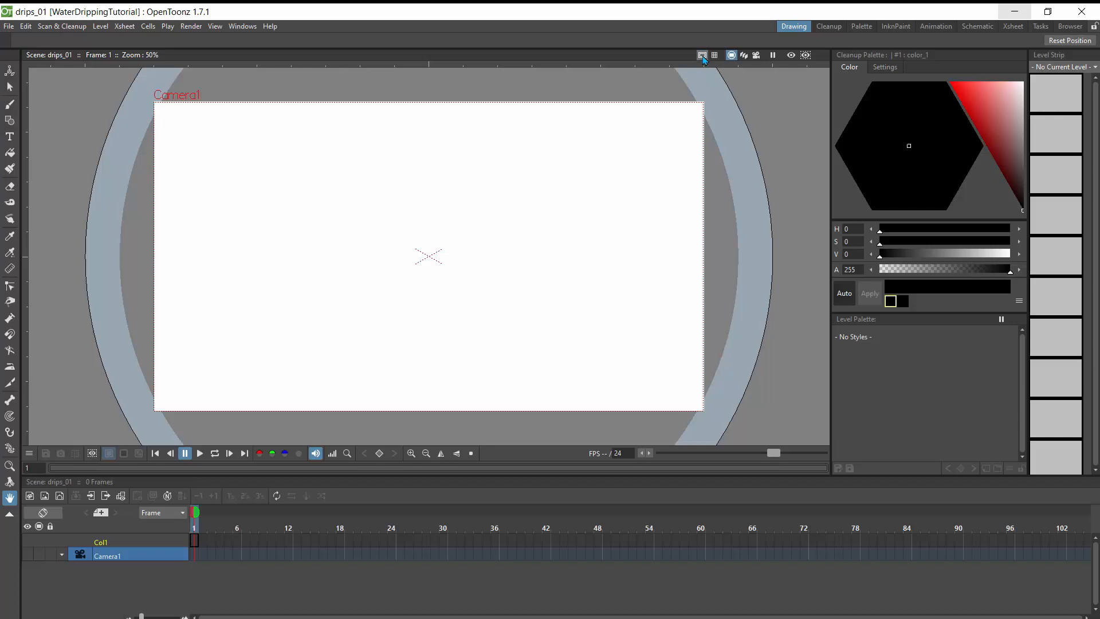
pyautogui.click(702, 56)
pyautogui.click(702, 56)
pyautogui.click(702, 56)
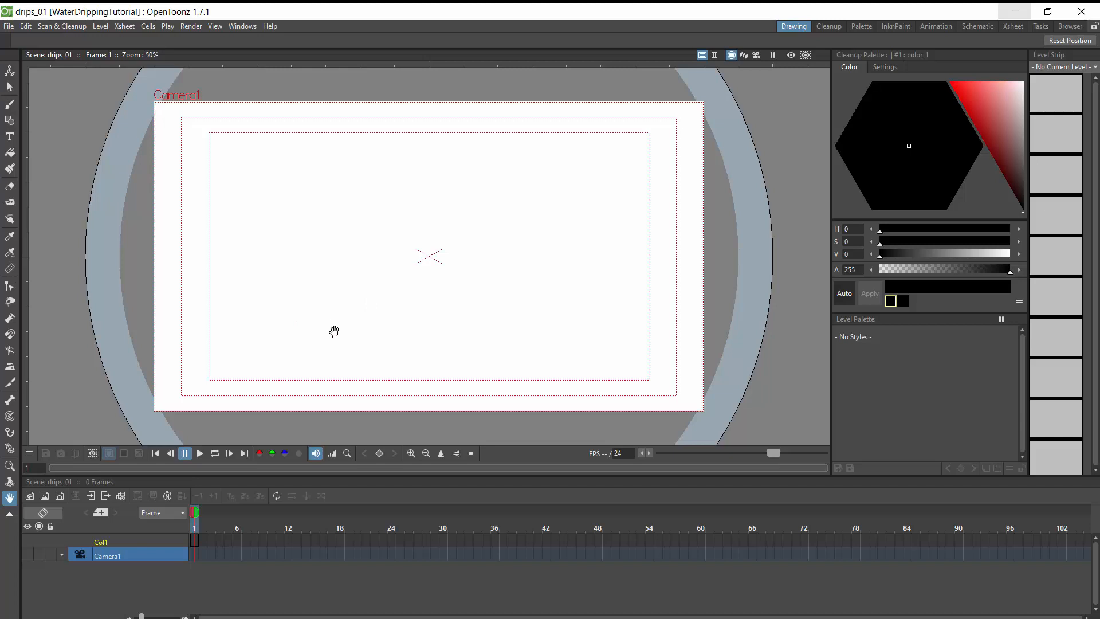
# Create a new raster level named "sketch" and rename its timeline column to "sketch" as well
pyautogui.click(44, 496)
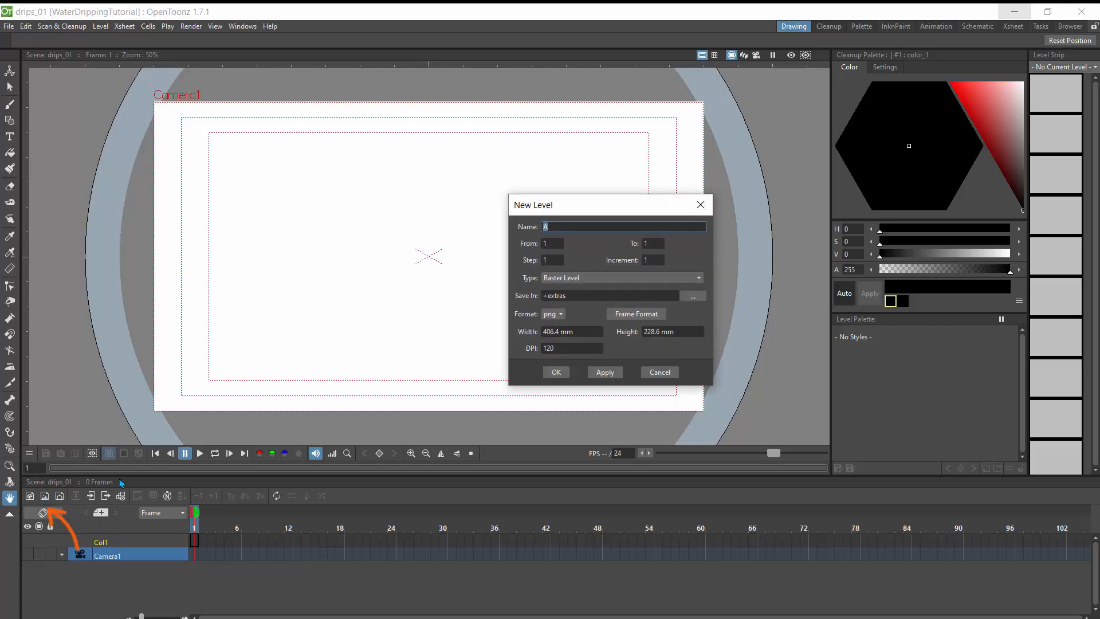
pyautogui.write('sketch')
pyautogui.press('Return')
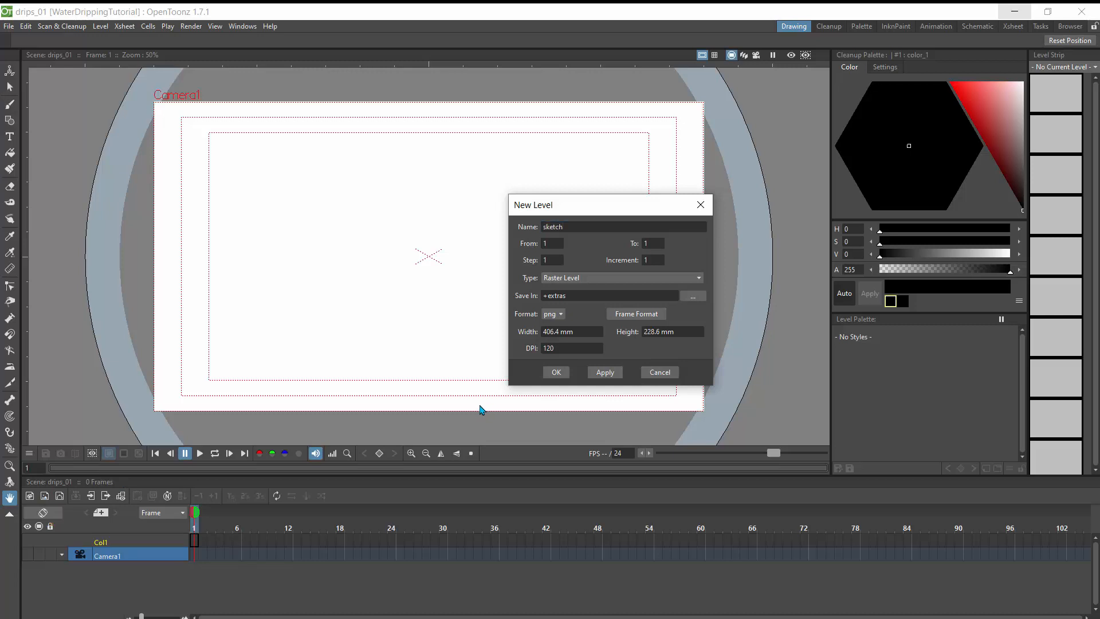
pyautogui.click(555, 372)
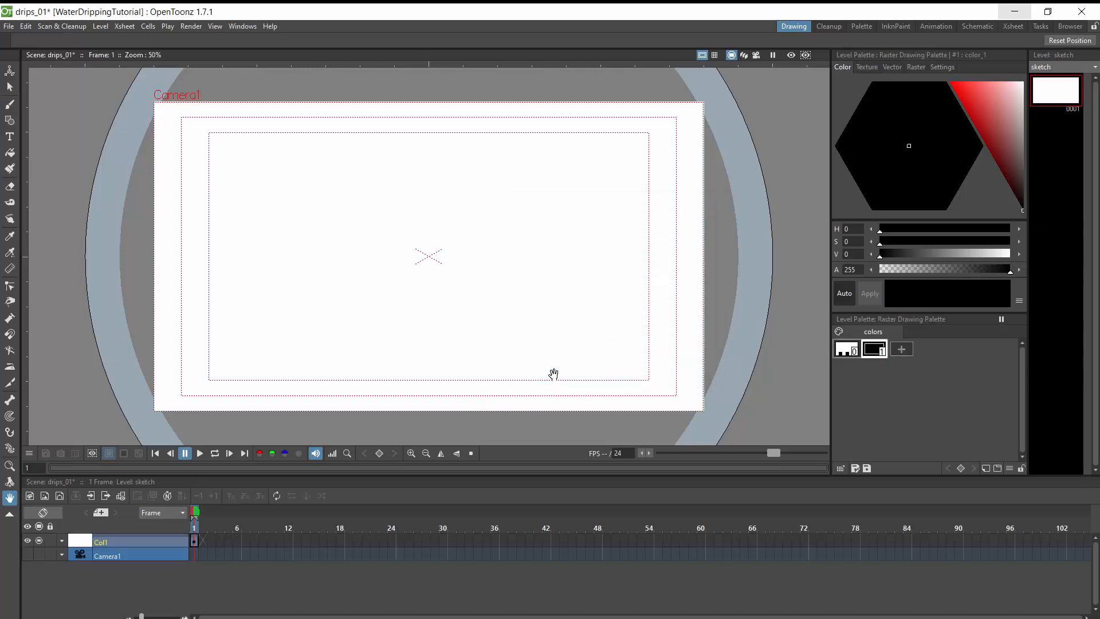
pyautogui.doubleClick(106, 542)
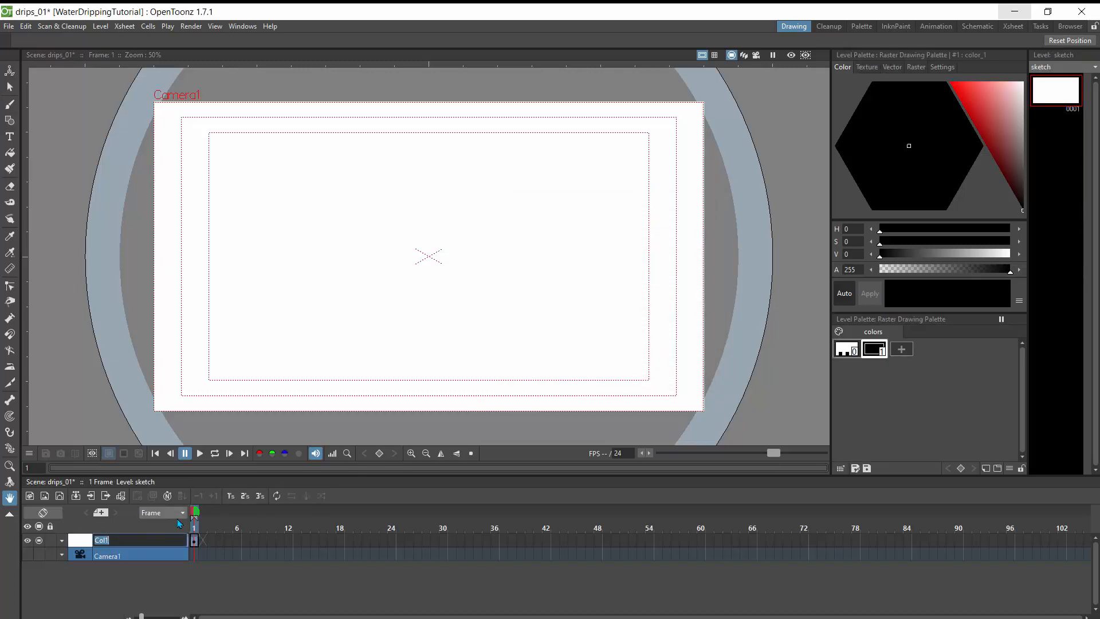
pyautogui.write('sketch')
pyautogui.press('Return')
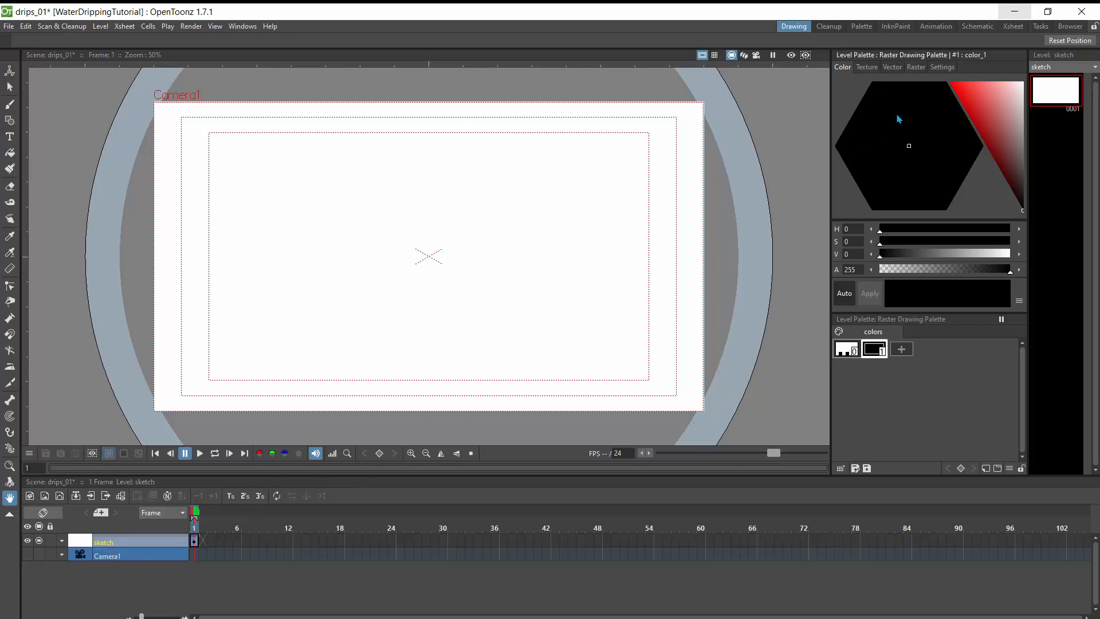
# Browse the full collection of raster brush styles available for the sketch level and return to its beginning
pyautogui.click(916, 68)
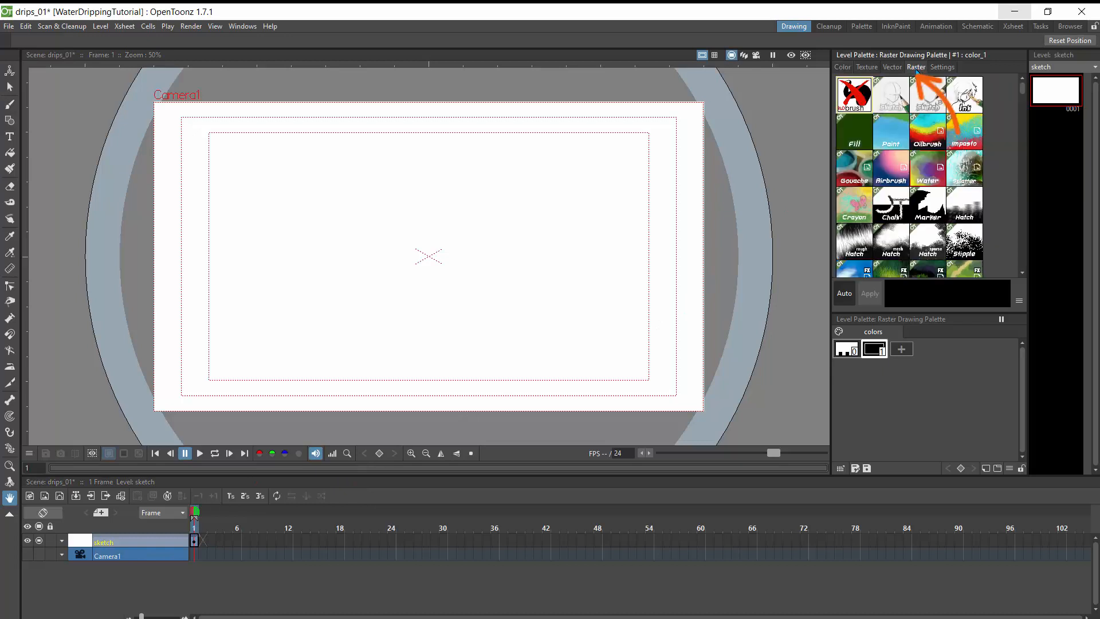
pyautogui.scroll(-1, 1023, 116)
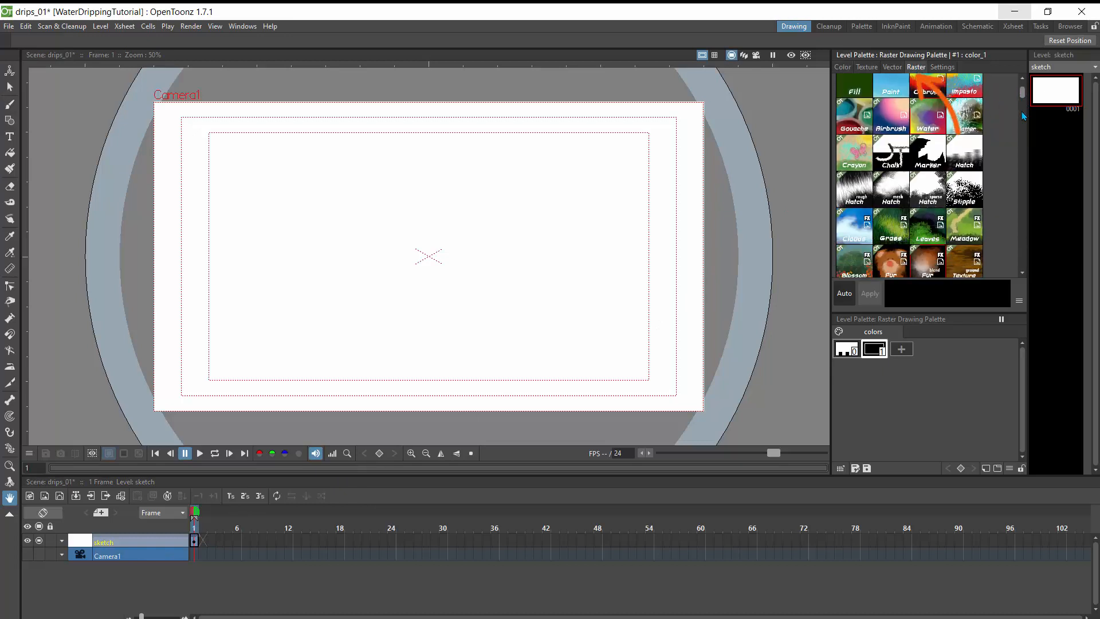
pyautogui.scroll(-3, 1022, 132)
pyautogui.scroll(-3, 1015, 157)
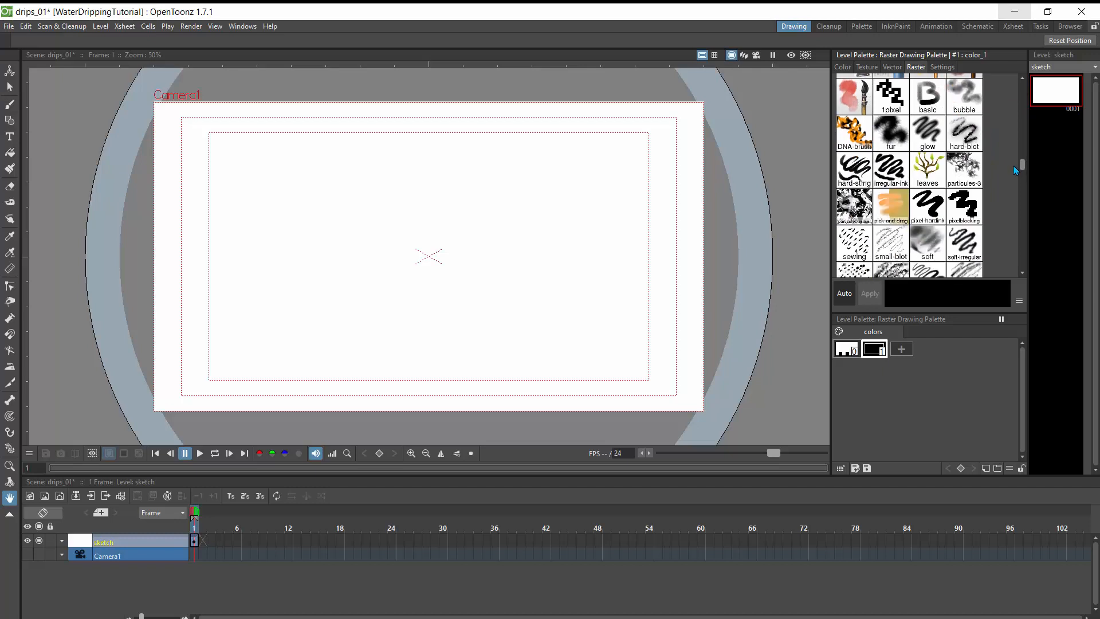
pyautogui.scroll(-2, 1011, 178)
pyautogui.scroll(-5, 1008, 200)
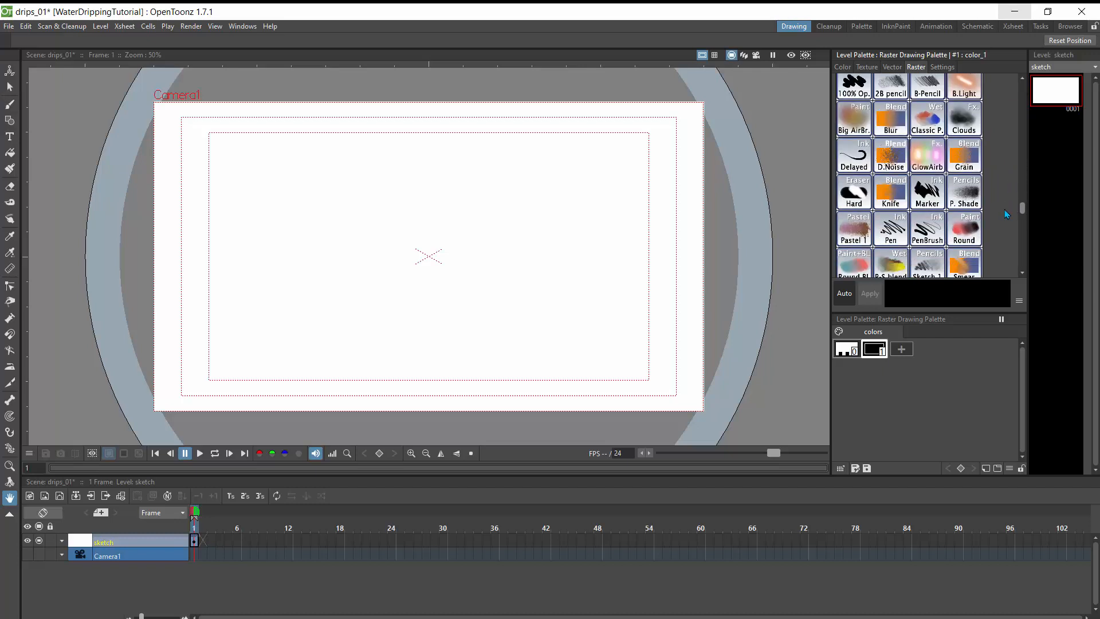
pyautogui.scroll(-1, 1007, 231)
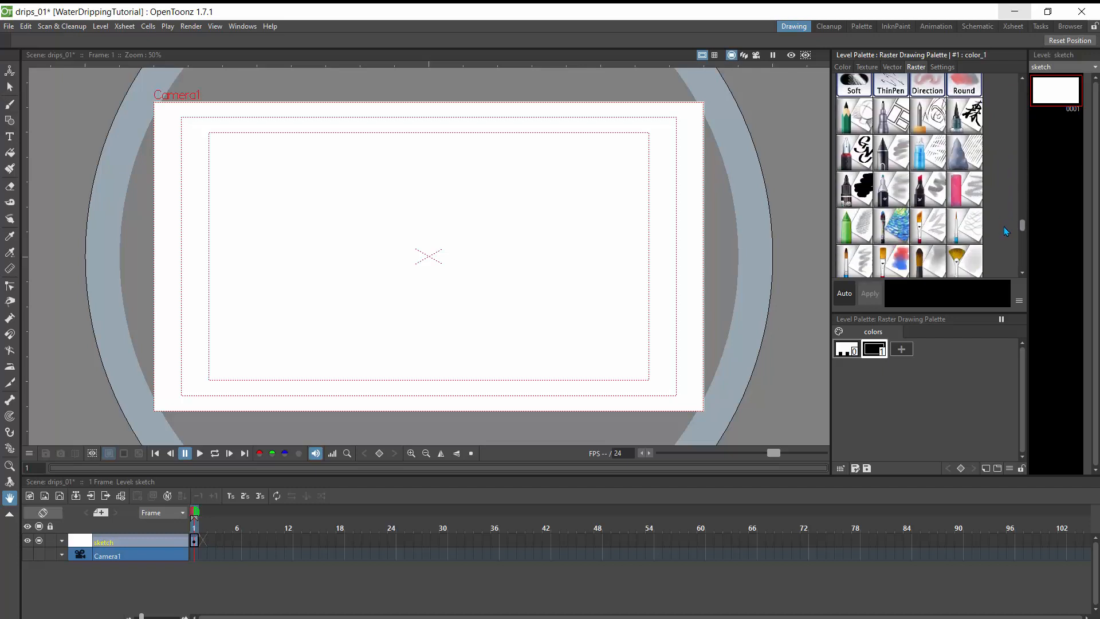
pyautogui.scroll(-2, 1004, 231)
pyautogui.scroll(-3, 1007, 248)
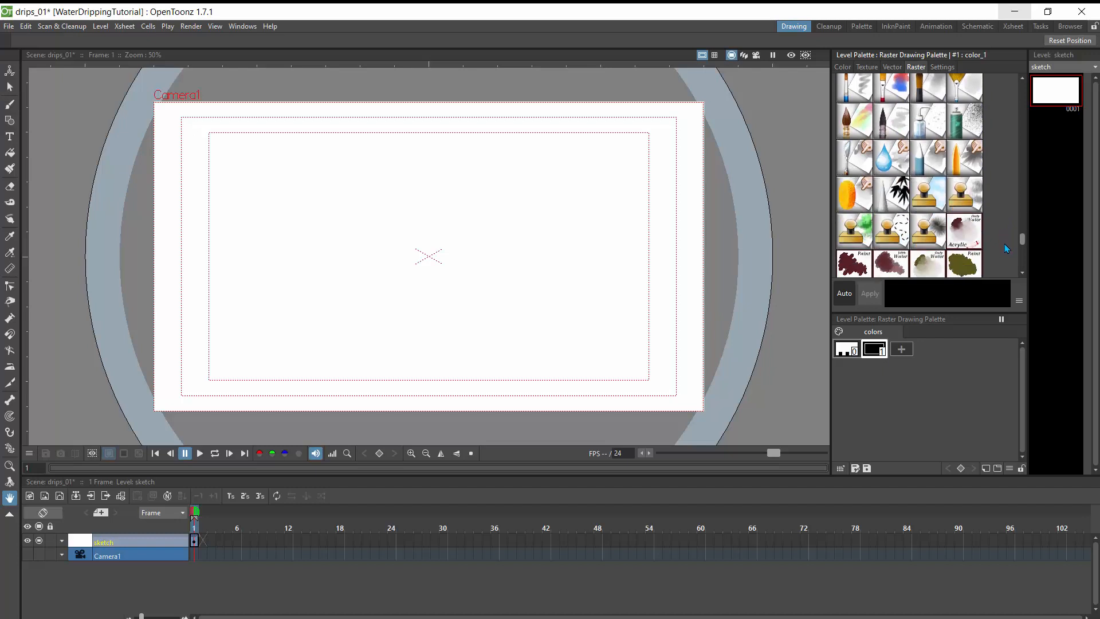
pyautogui.scroll(-6, 1006, 248)
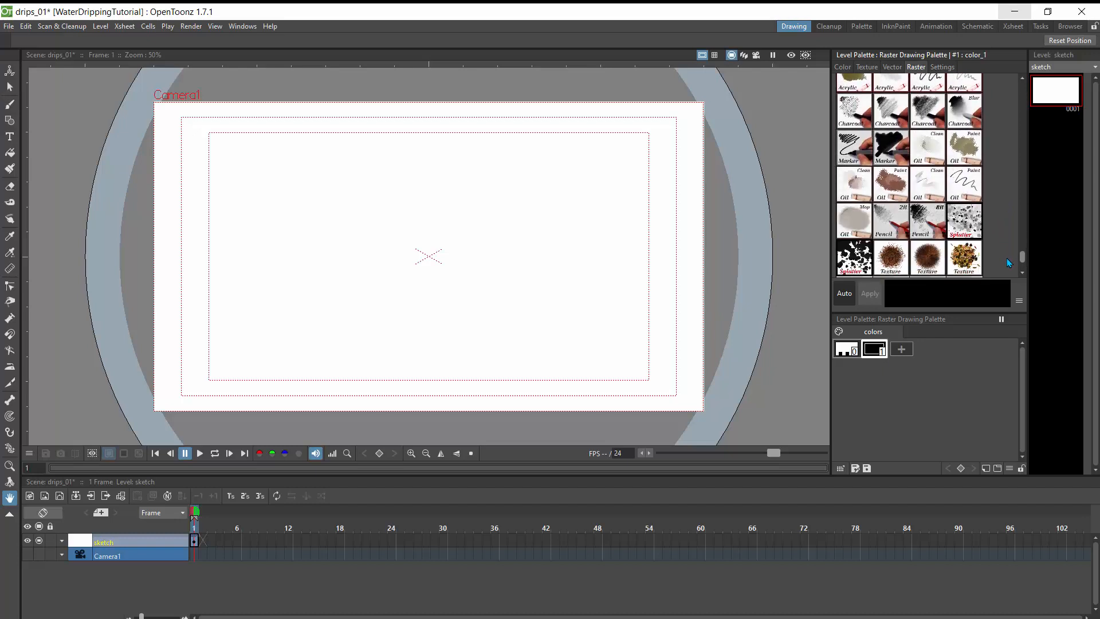
pyautogui.scroll(12, 1007, 259)
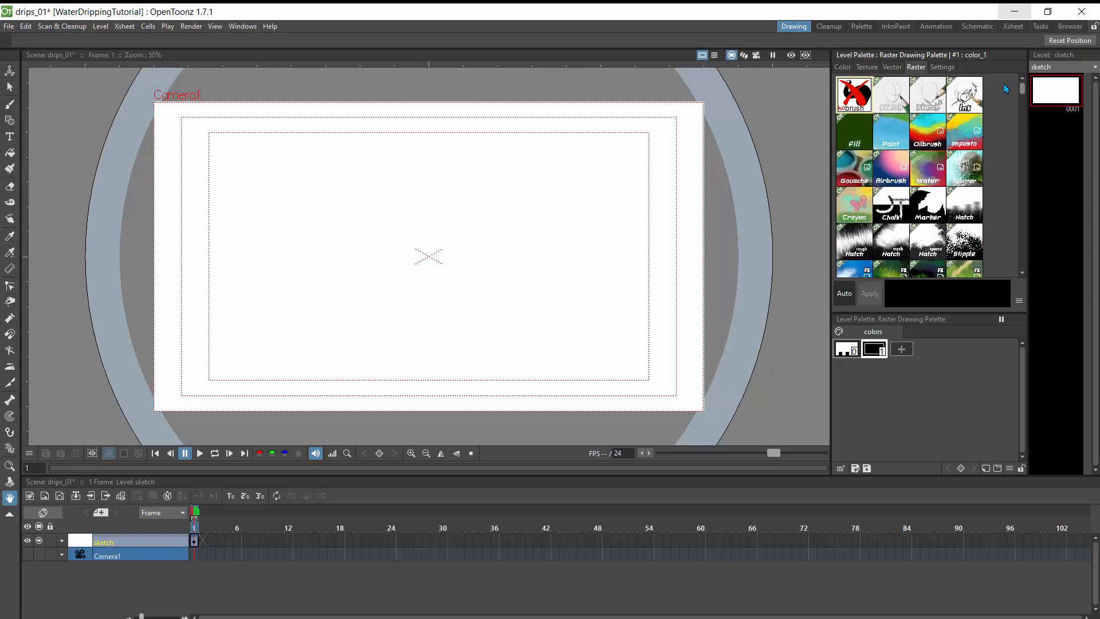
# Apply the first Sketch raster brush to the current style and draw a test stroke with the Brush tool
pyautogui.click(893, 102)
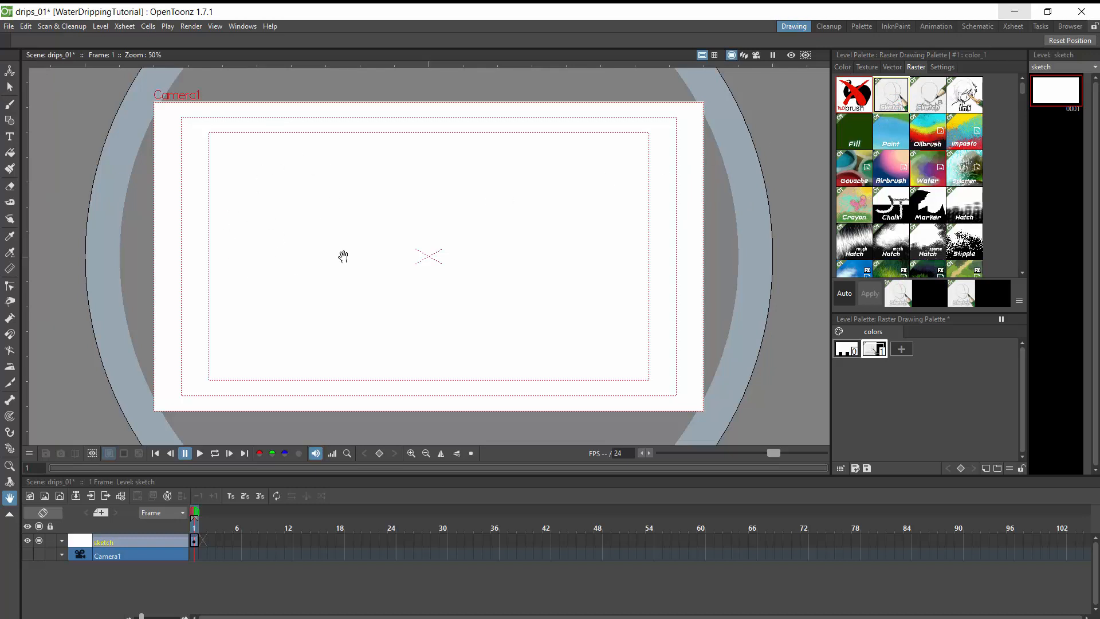
pyautogui.click(10, 105)
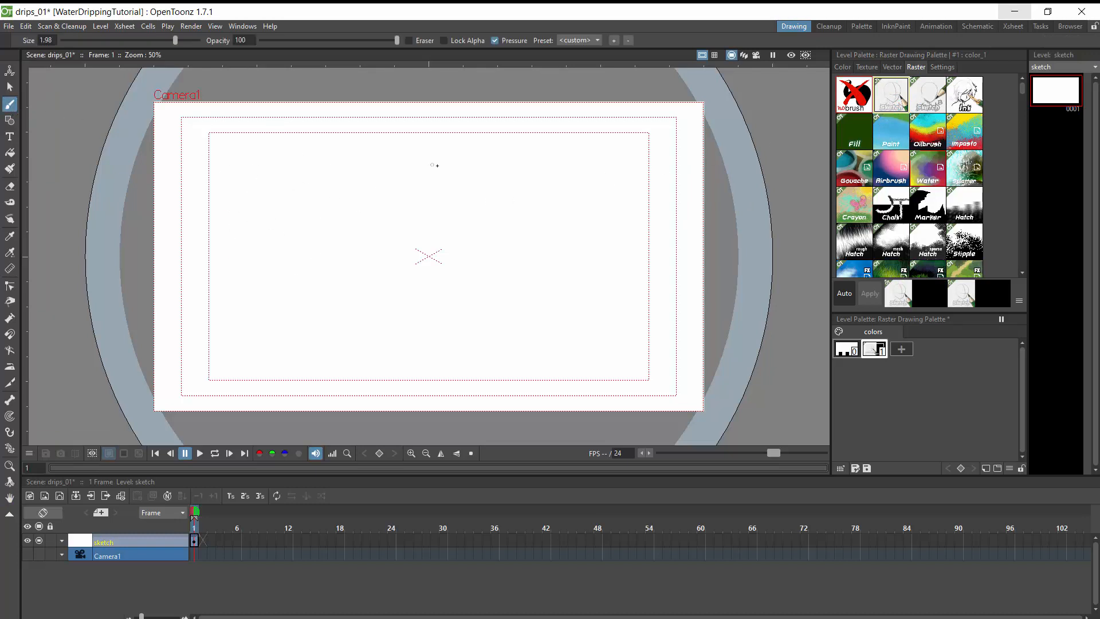
pyautogui.moveTo(470, 201)
pyautogui.mouseDown()
pyautogui.moveTo(412, 167)
pyautogui.moveTo(463, 213)
pyautogui.moveTo(368, 167)
pyautogui.moveTo(374, 180)
pyautogui.moveTo(359, 189)
pyautogui.moveTo(310, 176)
pyautogui.moveTo(246, 209)
pyautogui.mouseUp()
# Try the second Sketch brush and the Ink brush with wavy test strokes on the upper canvas, and undo the strokes
pyautogui.click(927, 95)
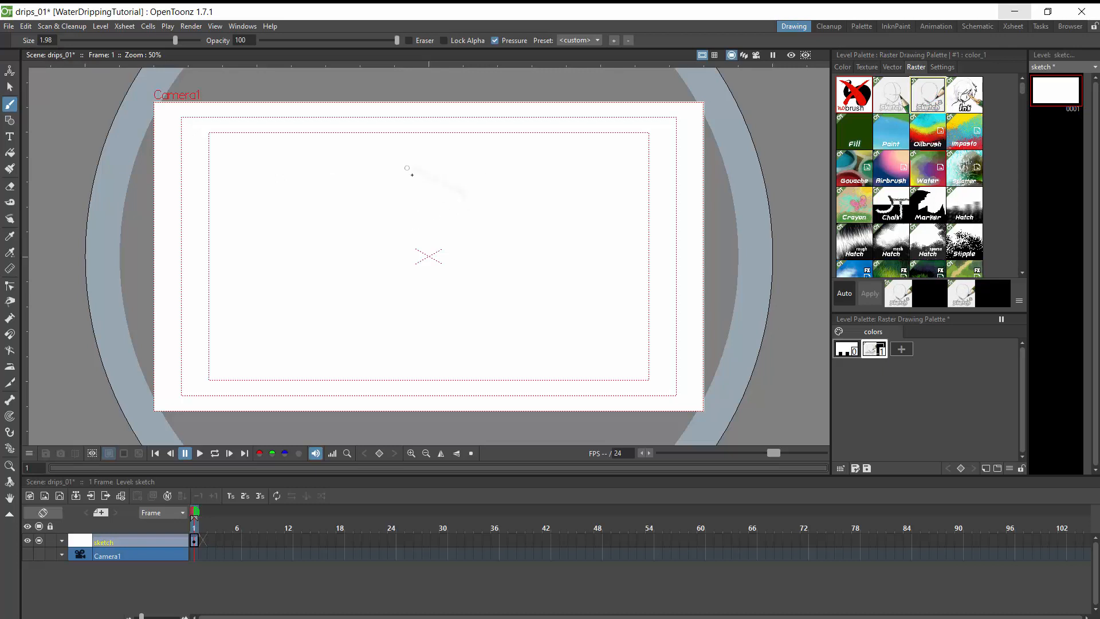
pyautogui.moveTo(440, 201)
pyautogui.mouseDown()
pyautogui.moveTo(384, 178)
pyautogui.moveTo(282, 176)
pyautogui.mouseUp()
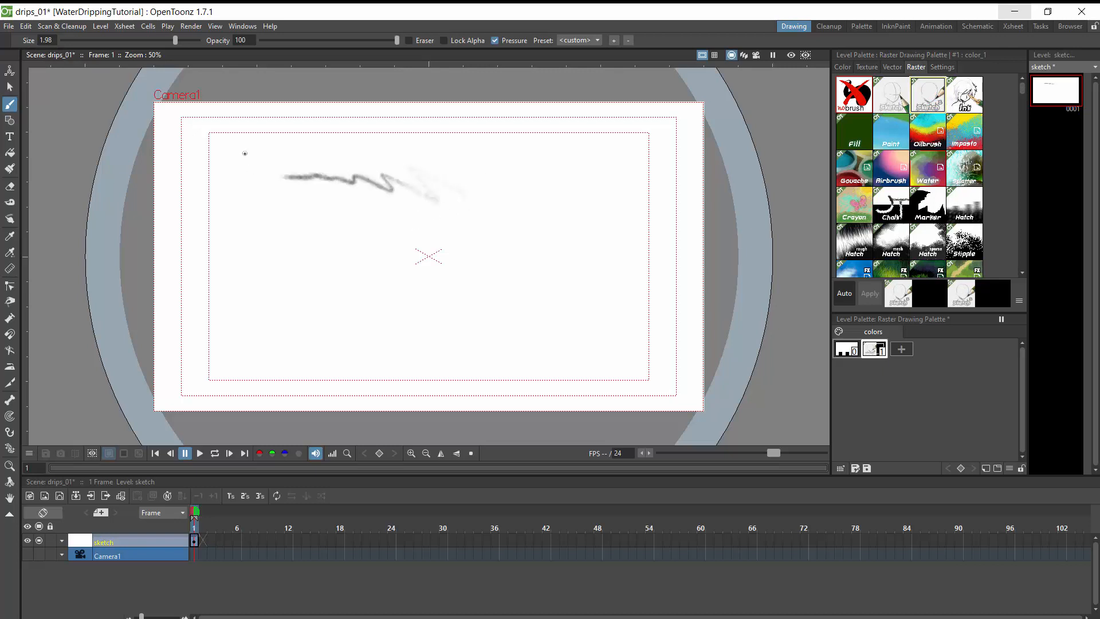
pyautogui.click(963, 97)
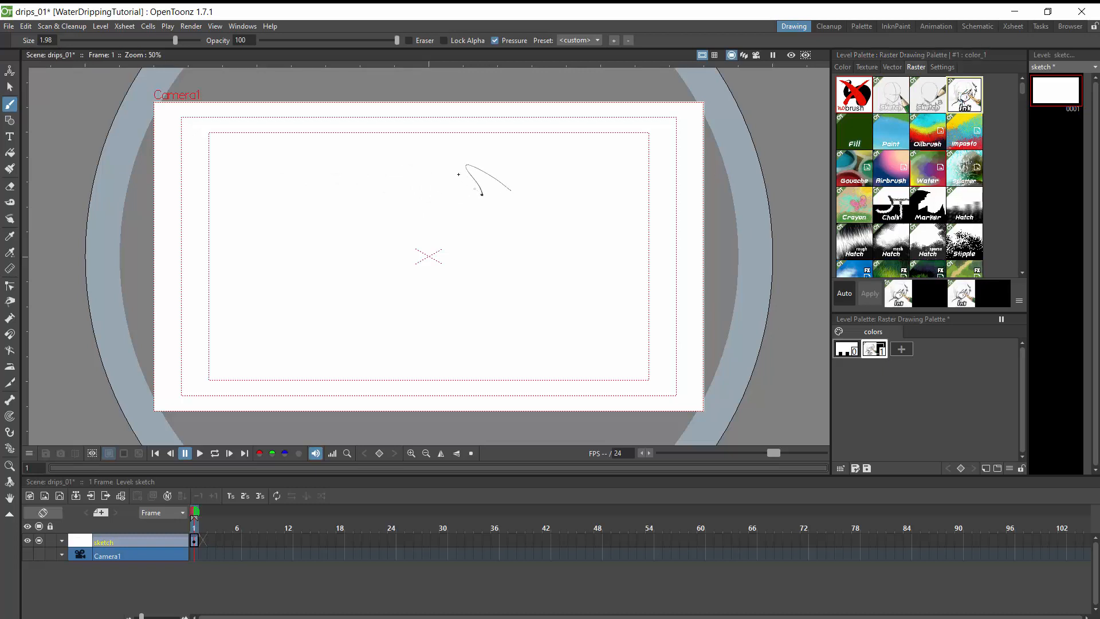
pyautogui.moveTo(459, 174)
pyautogui.mouseDown()
pyautogui.moveTo(455, 203)
pyautogui.moveTo(426, 175)
pyautogui.moveTo(418, 193)
pyautogui.moveTo(371, 184)
pyautogui.mouseUp()
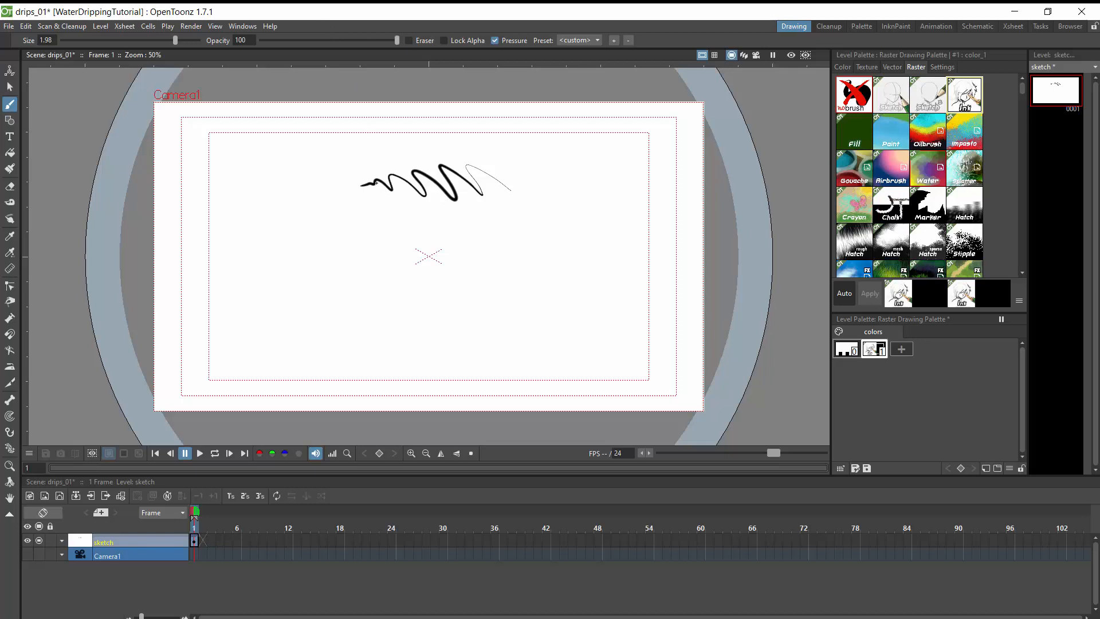
pyautogui.hotkey('ctrl', 'z')
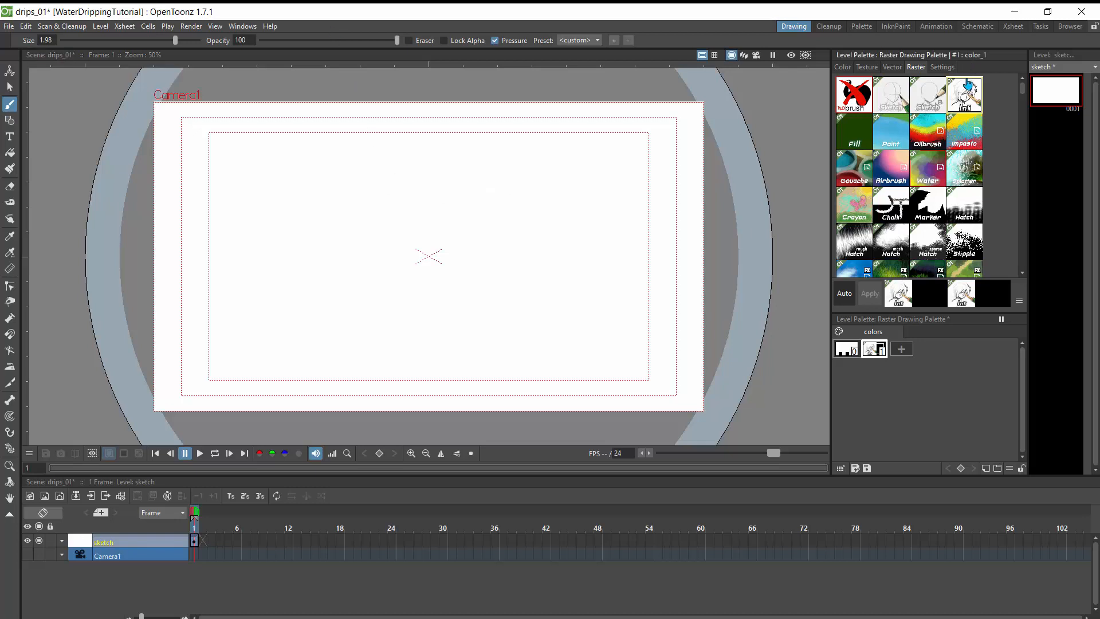
# Switch back to the first Sketch brush, draw a test stroke across the upper canvas, and undo it
pyautogui.click(890, 107)
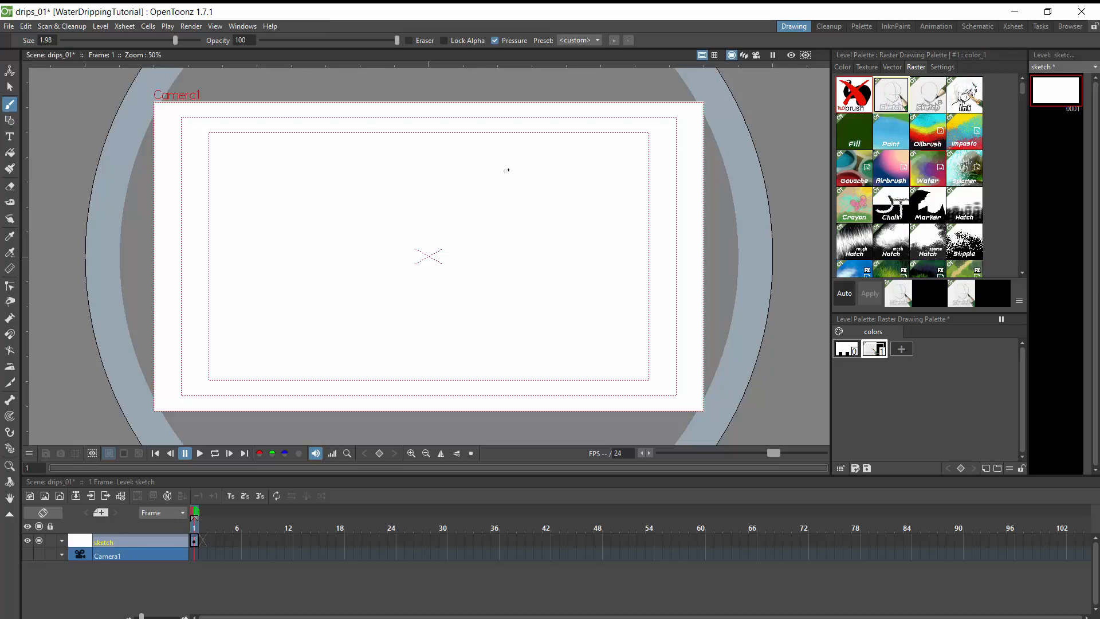
pyautogui.moveTo(525, 173)
pyautogui.mouseDown()
pyautogui.moveTo(447, 183)
pyautogui.moveTo(384, 163)
pyautogui.moveTo(347, 188)
pyautogui.mouseUp()
pyautogui.hotkey('ctrl', 'z')
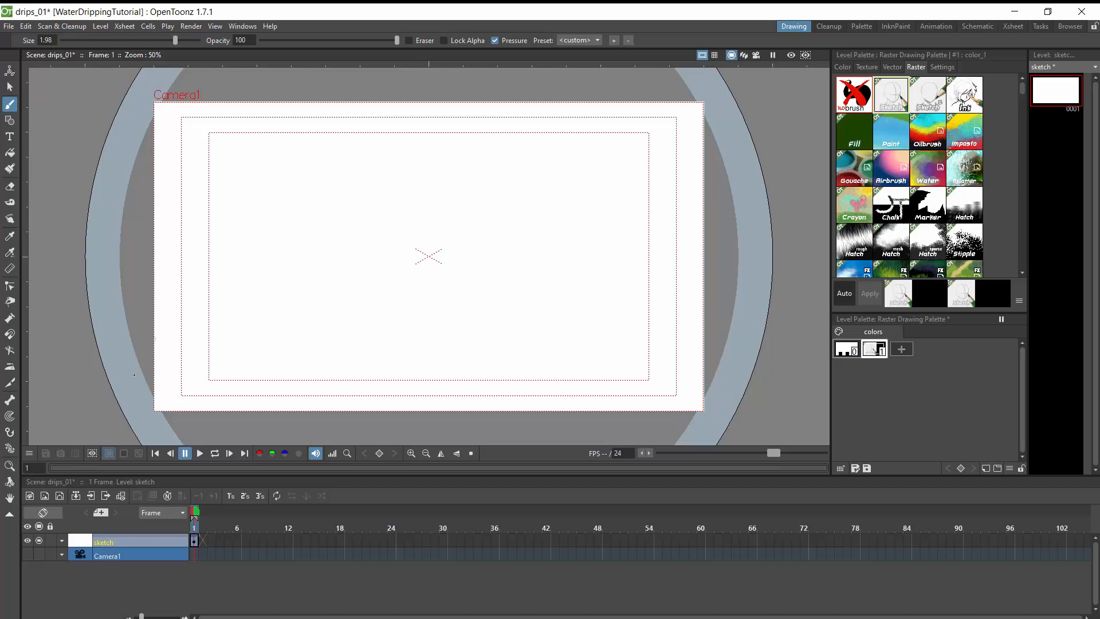
# Create a new Toonz vector level named "detail" and rename its timeline column to "detail"
pyautogui.click(59, 497)
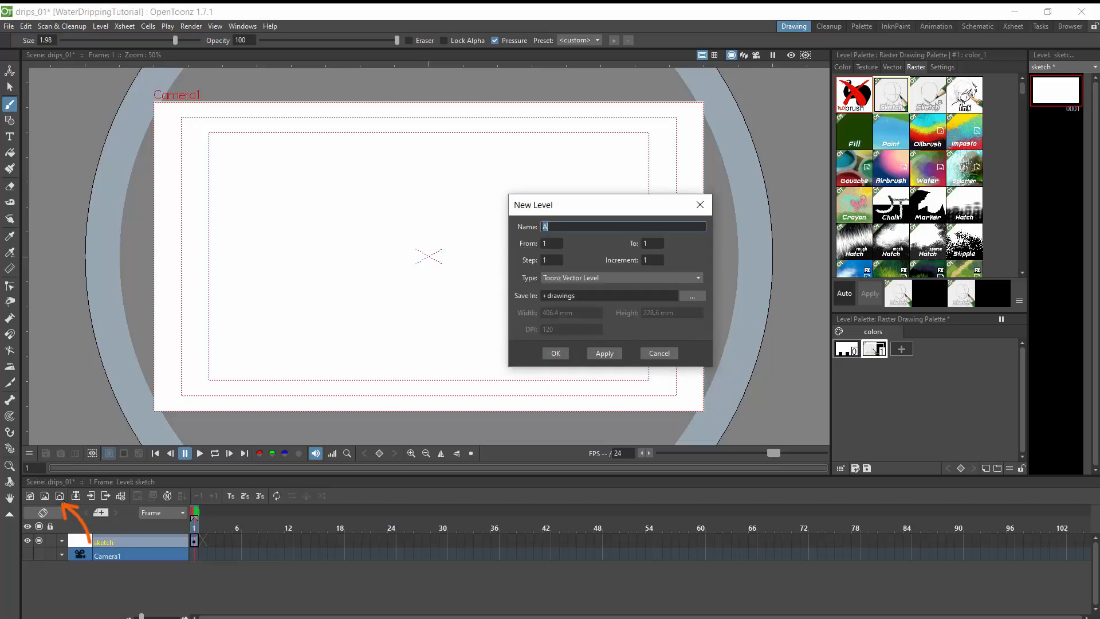
pyautogui.write('detail')
pyautogui.press('Return')
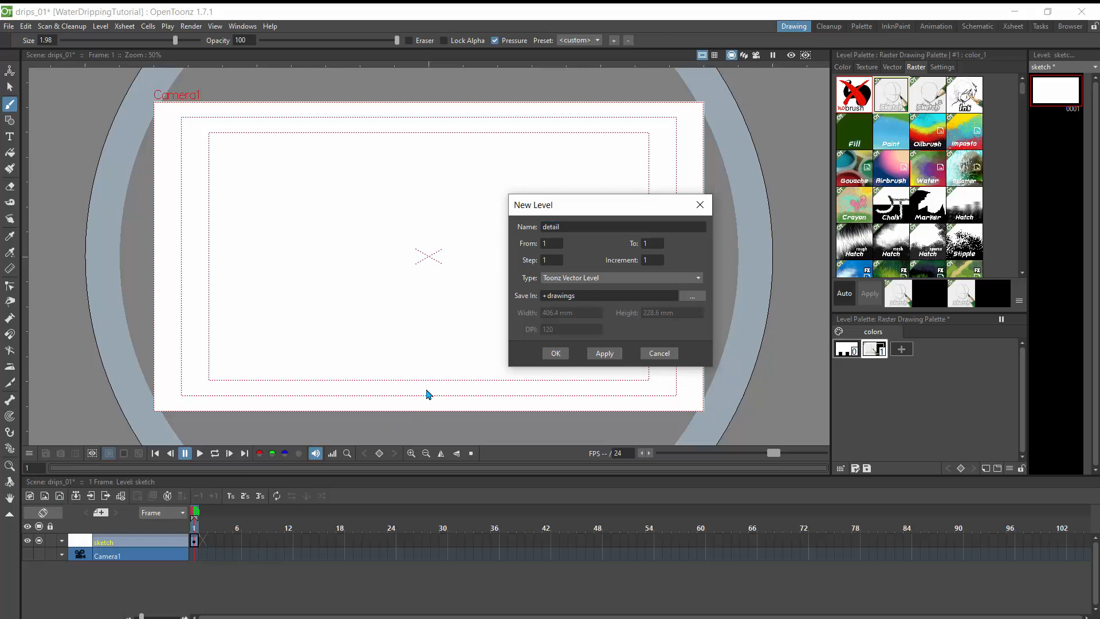
pyautogui.click(555, 353)
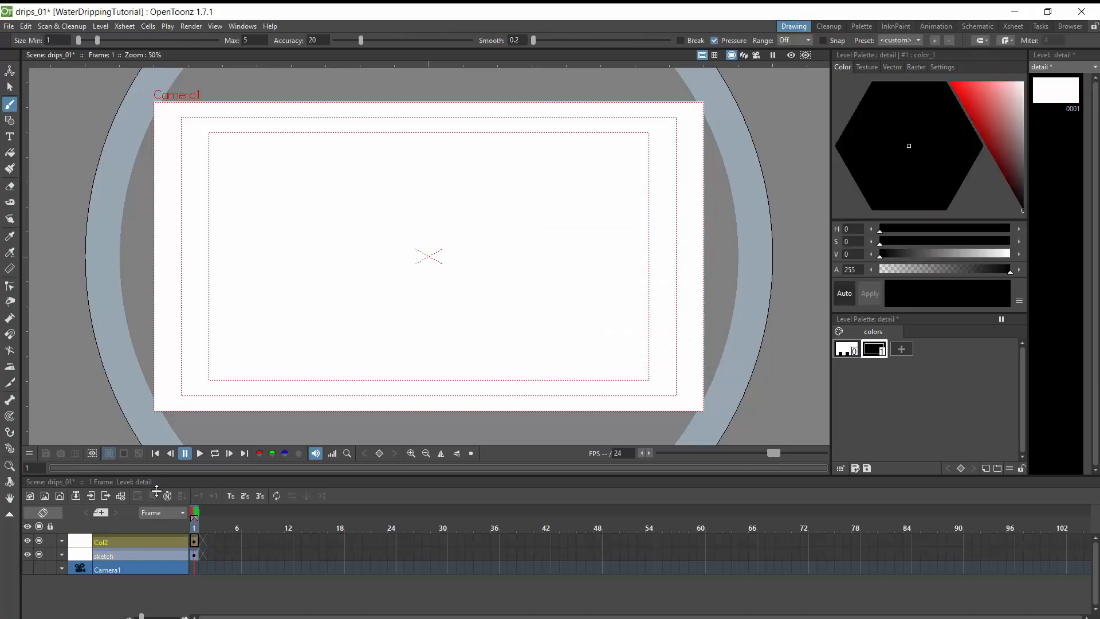
pyautogui.doubleClick(106, 541)
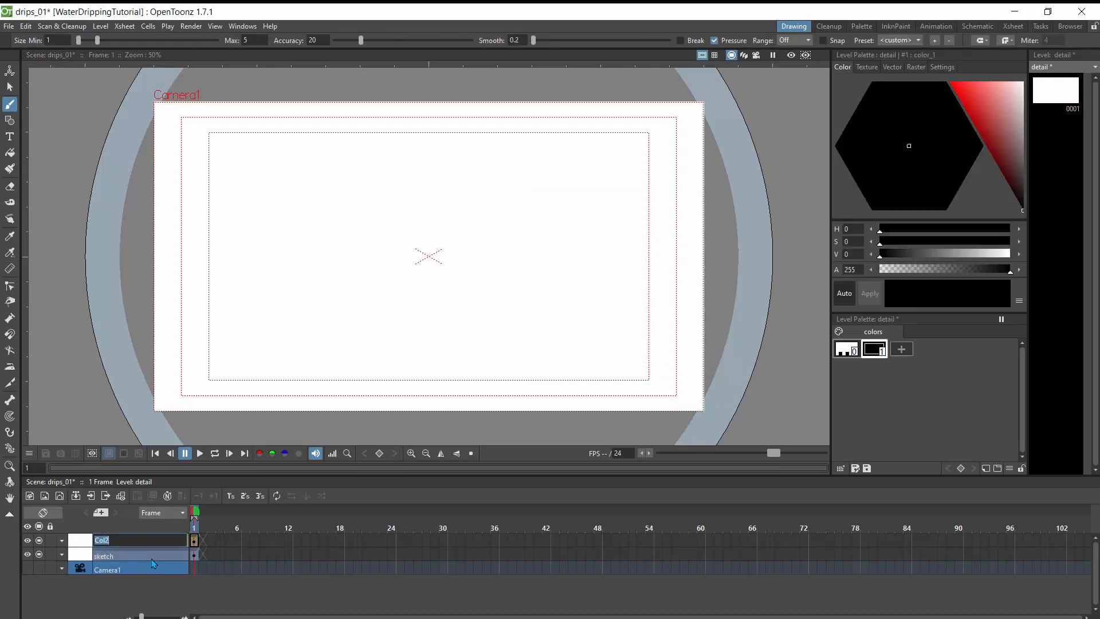
pyautogui.write('detail')
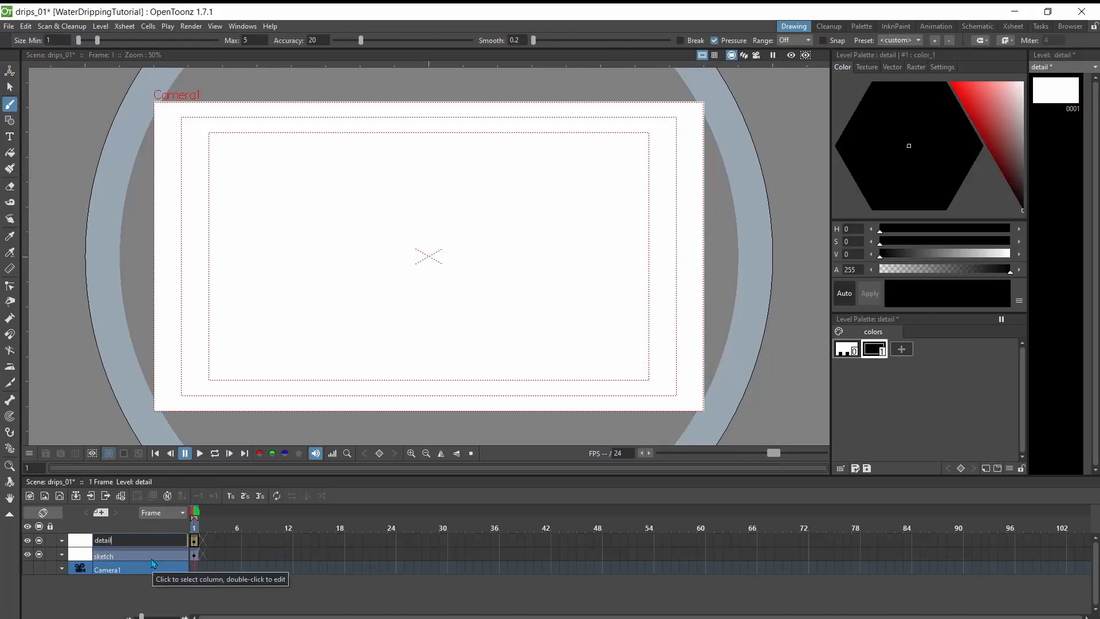
pyautogui.press('Return')
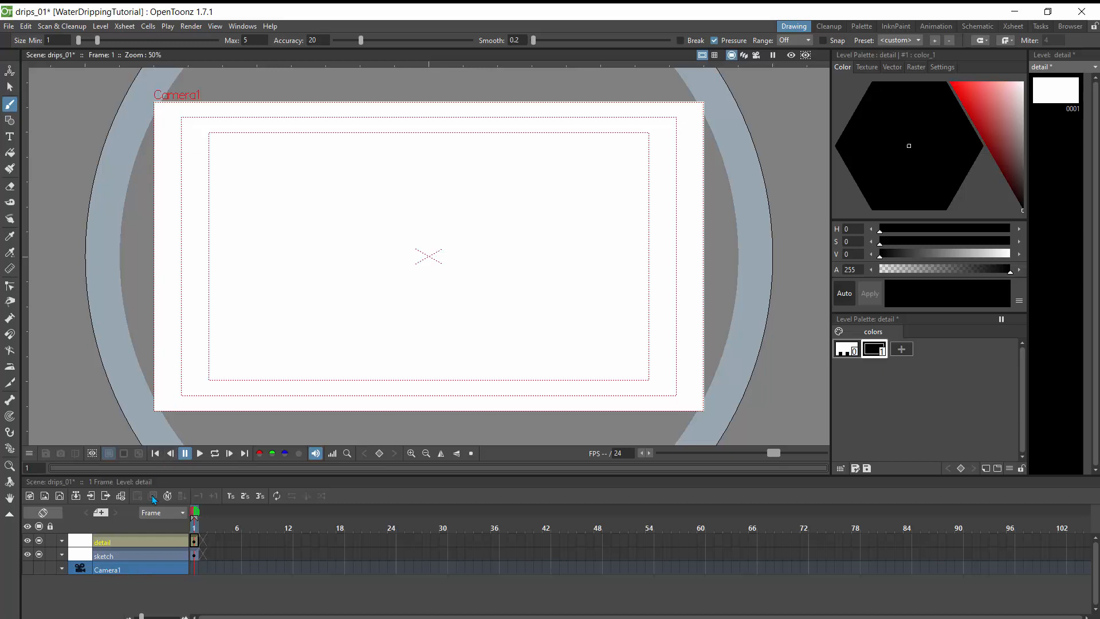
# On the sketch level, draw a rough horizontal ground line across the lower part of the canvas
pyautogui.click(87, 556)
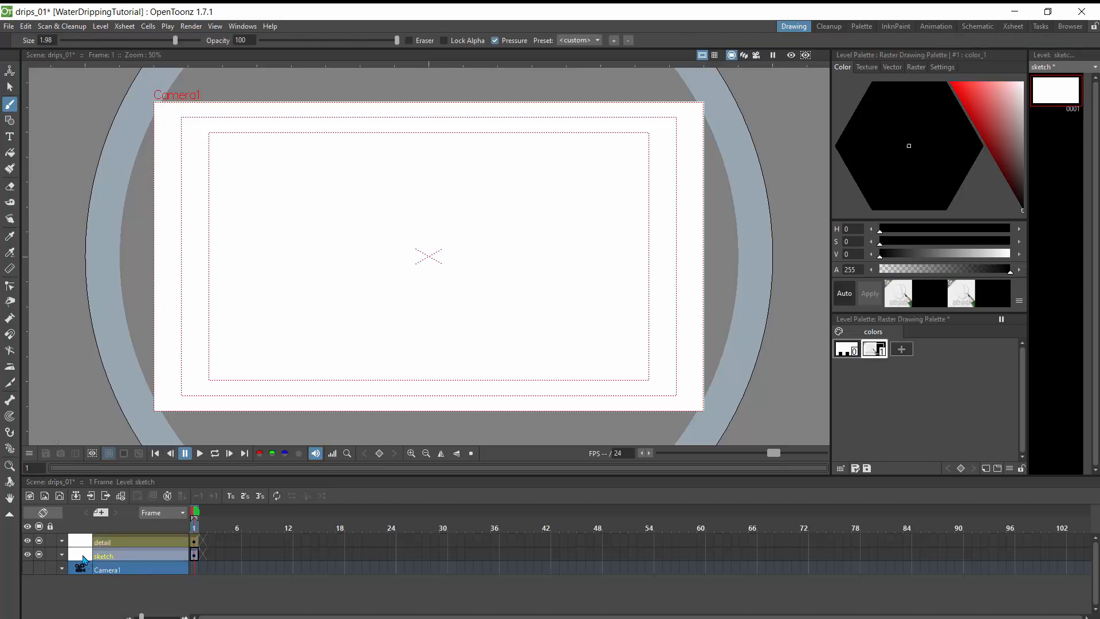
pyautogui.click(86, 543)
pyautogui.click(85, 557)
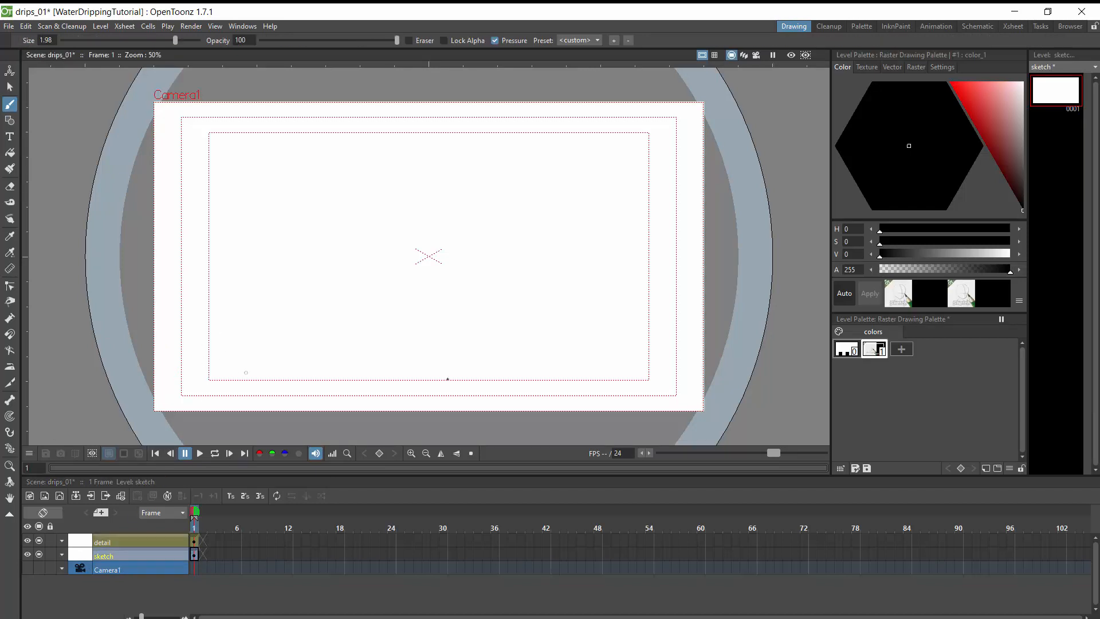
pyautogui.moveTo(666, 359); pyautogui.dragTo(115, 350)
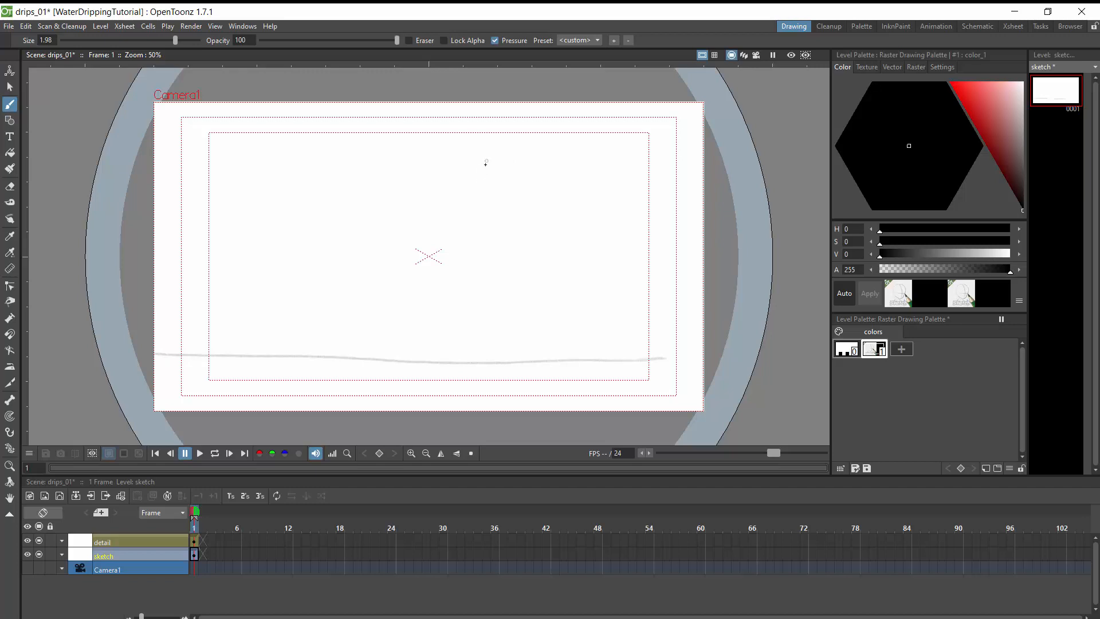
# Sketch the tap's hooked spout and its two-section upright pipe, reaching down to the ground line
pyautogui.moveTo(487, 161); pyautogui.dragTo(484, 215)
pyautogui.moveTo(485, 162); pyautogui.dragTo(453, 142)
pyautogui.moveTo(418, 175); pyautogui.dragTo(417, 204)
pyautogui.moveTo(488, 201); pyautogui.dragTo(488, 273)
pyautogui.moveTo(467, 200)
pyautogui.mouseDown()
pyautogui.moveTo(469, 275)
pyautogui.moveTo(456, 204)
pyautogui.moveTo(464, 188)
pyautogui.moveTo(452, 169)
pyautogui.moveTo(423, 205)
pyautogui.mouseUp()
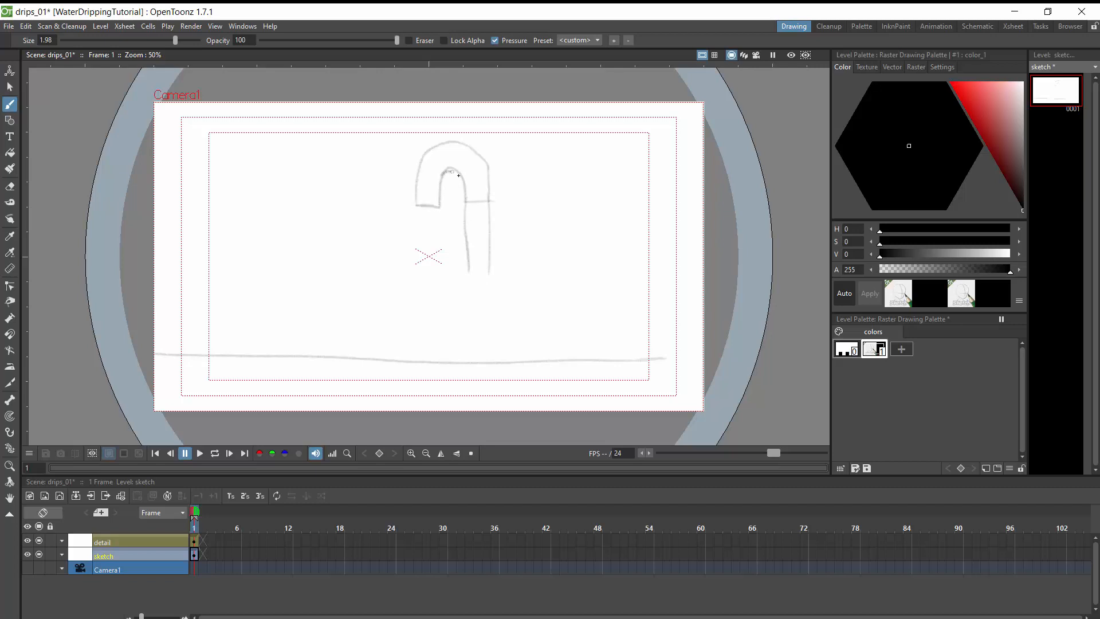
pyautogui.moveTo(452, 171); pyautogui.dragTo(466, 202)
pyautogui.moveTo(471, 271)
pyautogui.mouseDown()
pyautogui.moveTo(490, 269)
pyautogui.moveTo(490, 347)
pyautogui.mouseUp()
pyautogui.moveTo(464, 271)
pyautogui.mouseDown()
pyautogui.moveTo(463, 348)
pyautogui.moveTo(472, 363)
pyautogui.moveTo(487, 362)
pyautogui.moveTo(462, 362)
pyautogui.mouseUp()
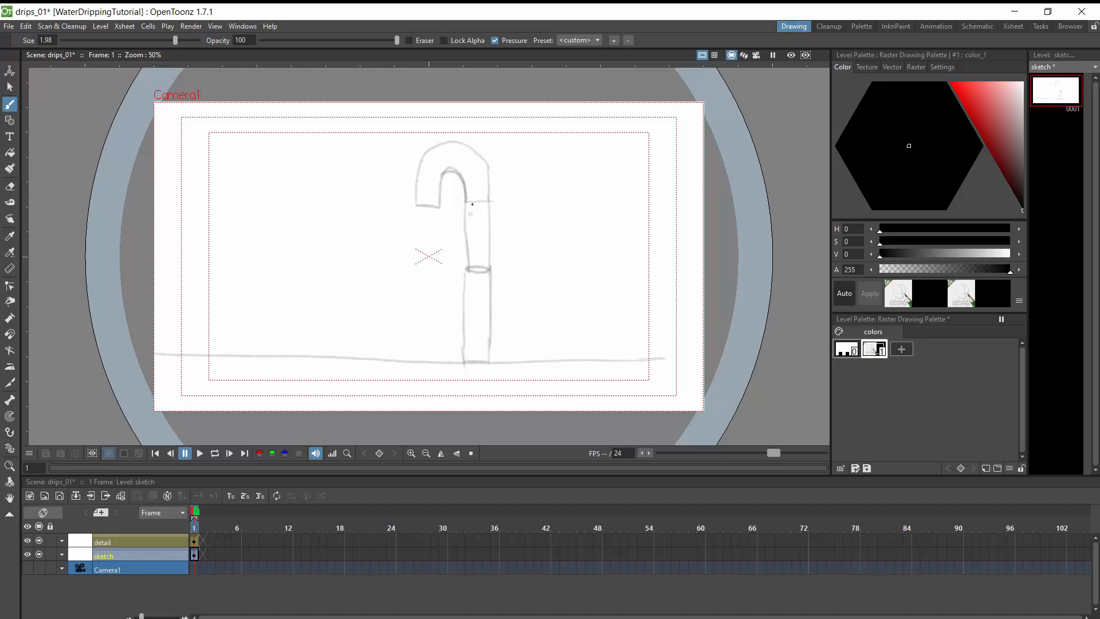
# Lock the sketch column and make the detail column active for tracing the tap
pyautogui.click(51, 554)
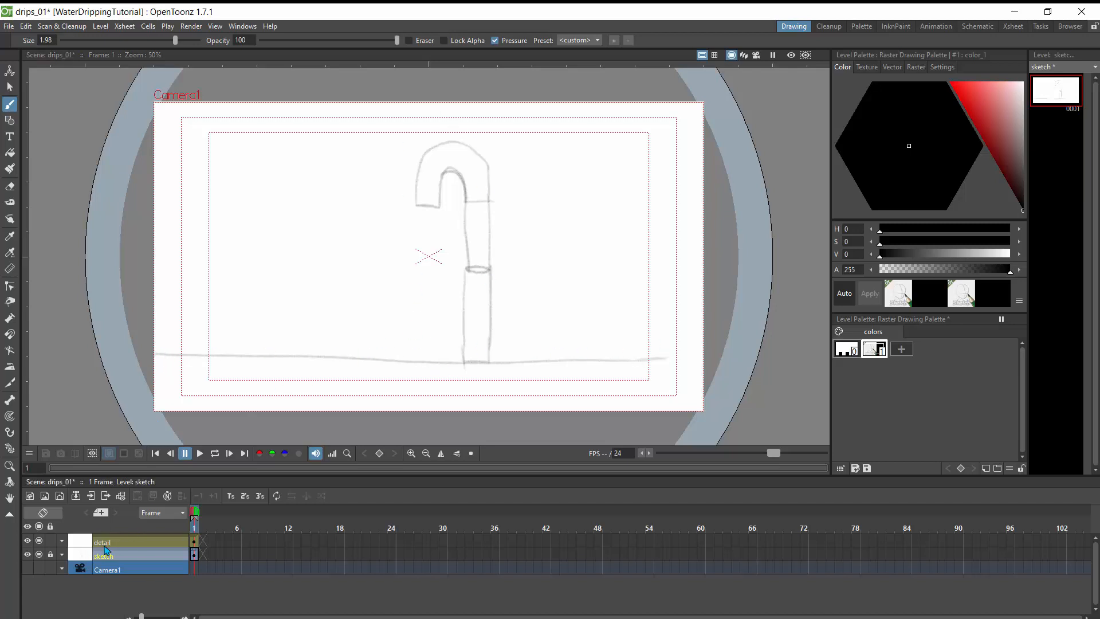
pyautogui.click(84, 547)
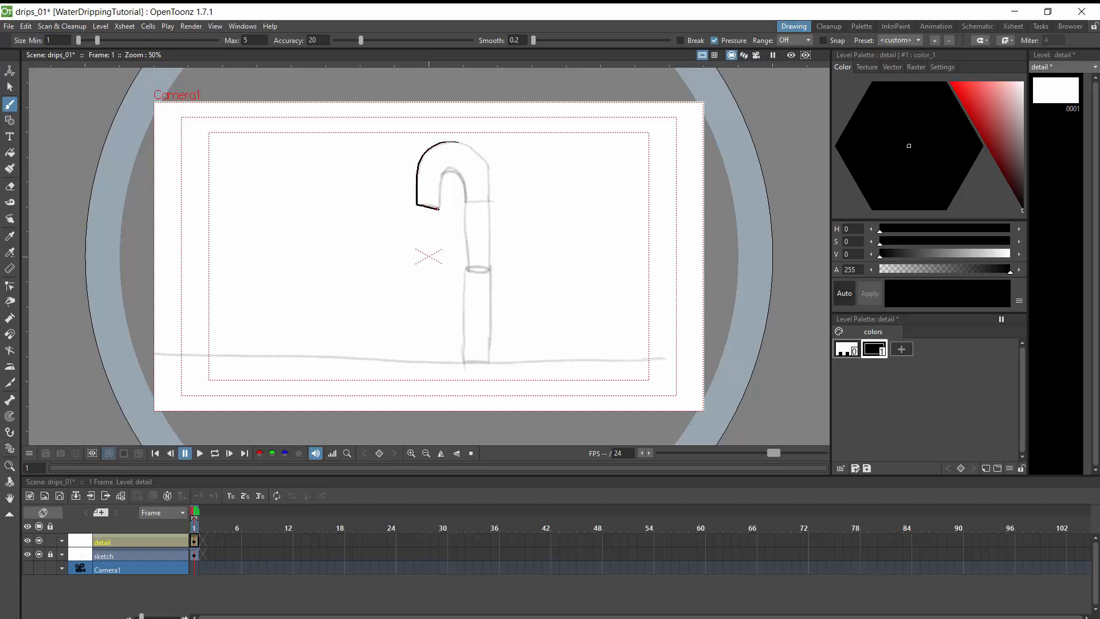
# Trace the tap's hooked spout, both sides of its pipe and its base over the rough sketch on the detail level
pyautogui.moveTo(437, 209); pyautogui.dragTo(439, 209)
pyautogui.moveTo(463, 203); pyautogui.dragTo(463, 205)
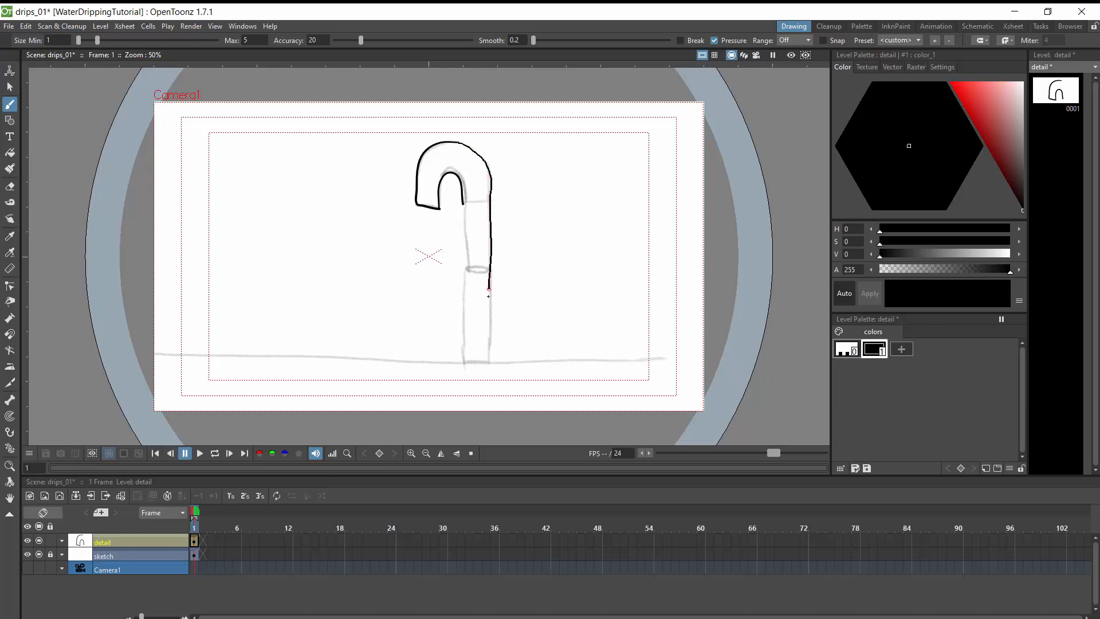
pyautogui.moveTo(489, 354); pyautogui.dragTo(488, 361)
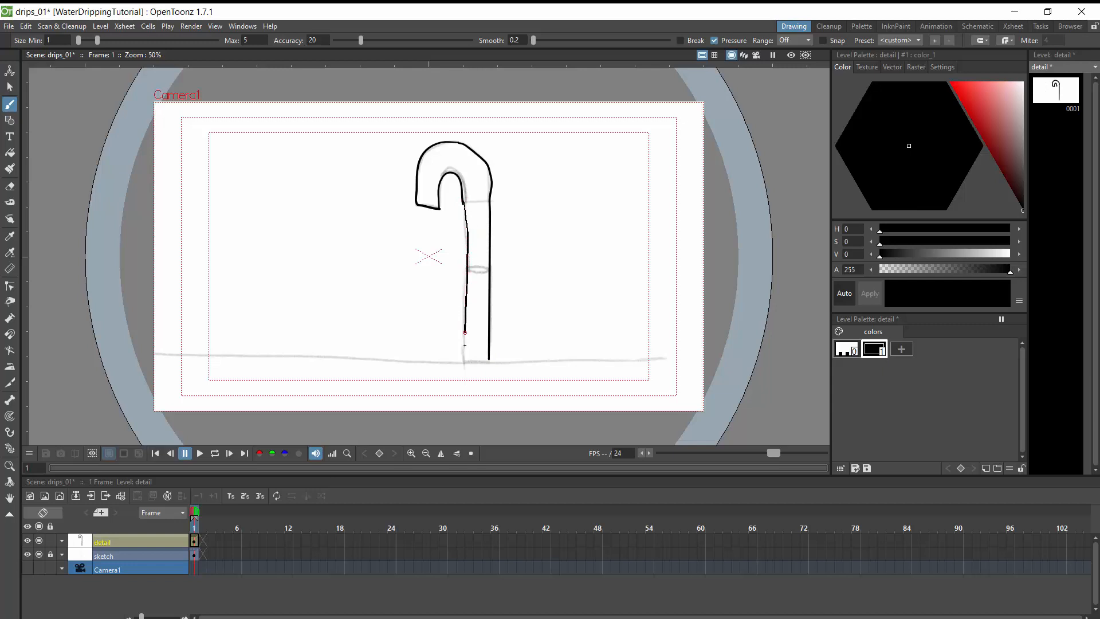
pyautogui.moveTo(488, 361); pyautogui.dragTo(490, 359)
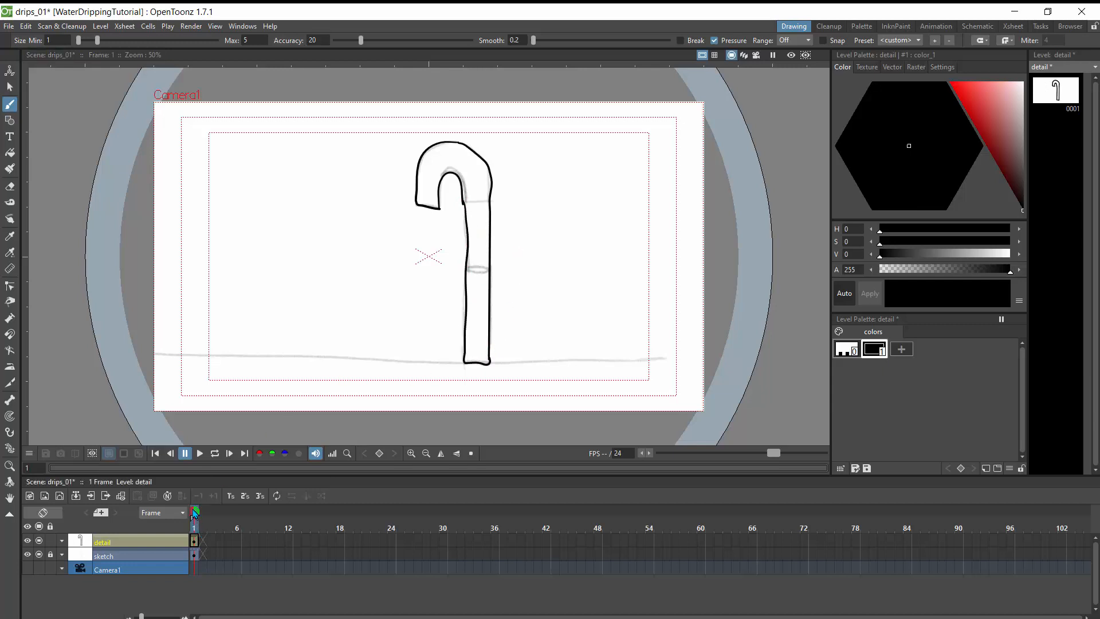
# Draw a different test scribble on each of frames 2 to 6 of the detail level
pyautogui.moveTo(194, 514)
pyautogui.mouseDown()
pyautogui.moveTo(289, 514)
pyautogui.moveTo(195, 521)
pyautogui.mouseUp()
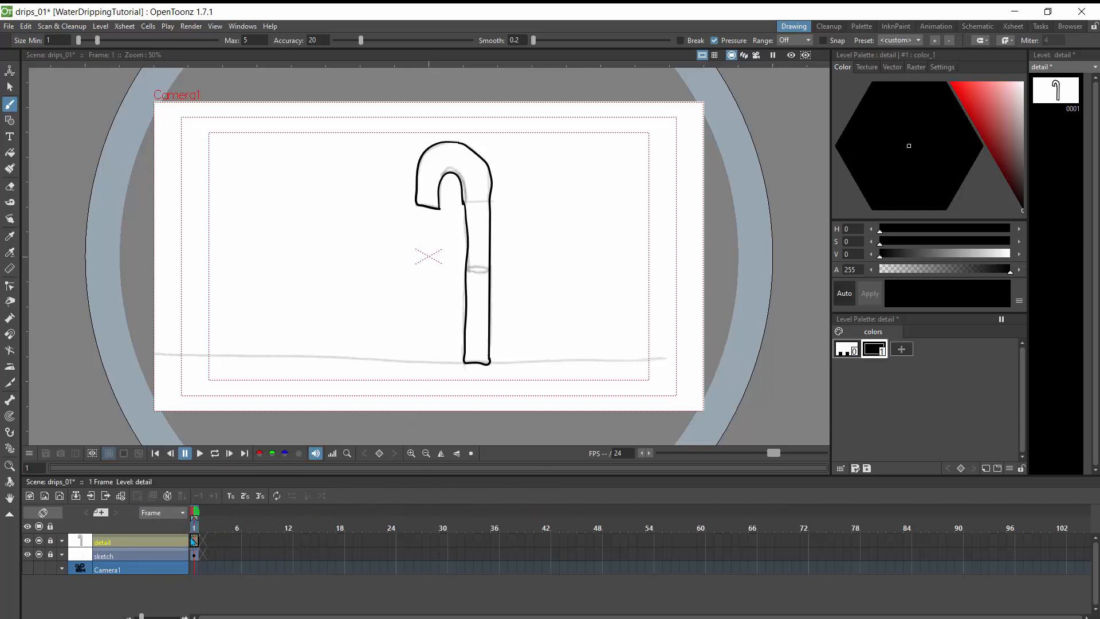
pyautogui.moveTo(196, 512); pyautogui.dragTo(203, 512)
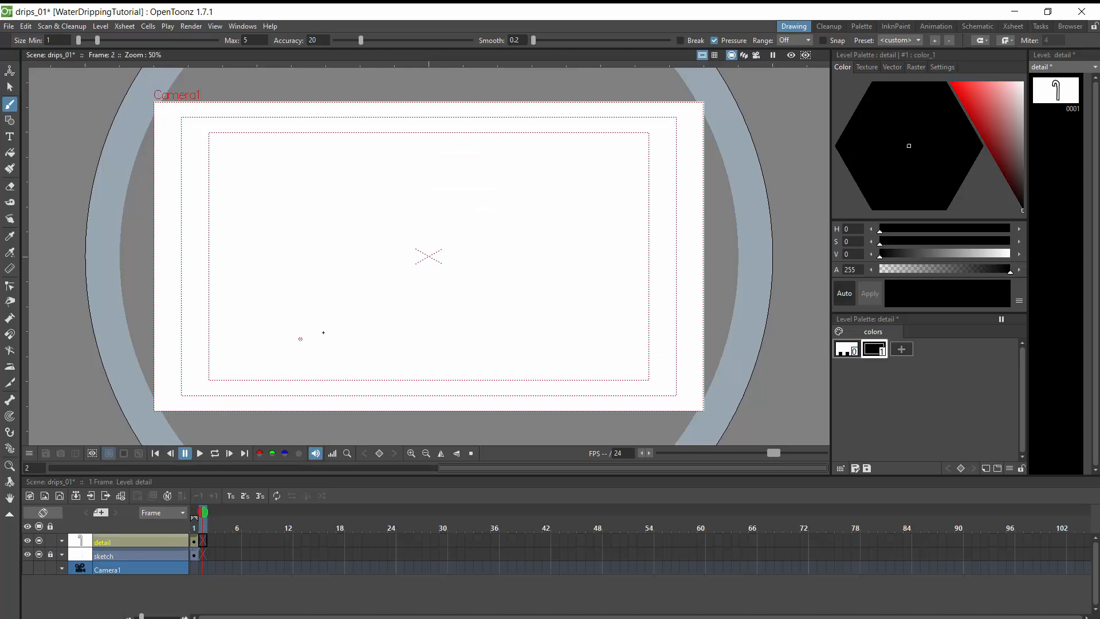
pyautogui.moveTo(335, 324); pyautogui.dragTo(378, 331)
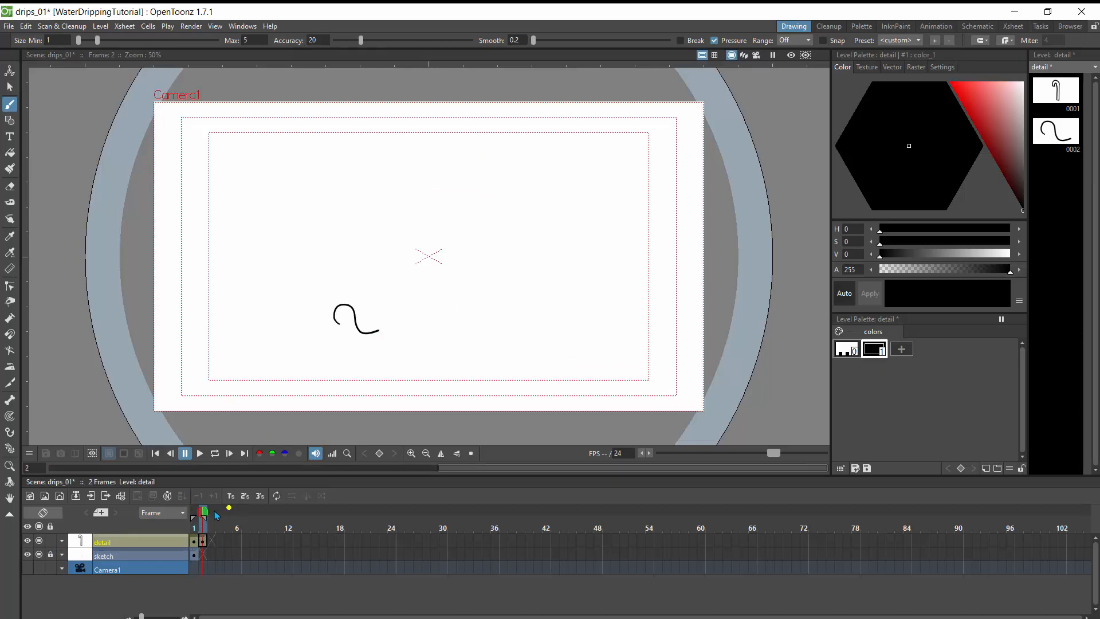
pyautogui.click(211, 511)
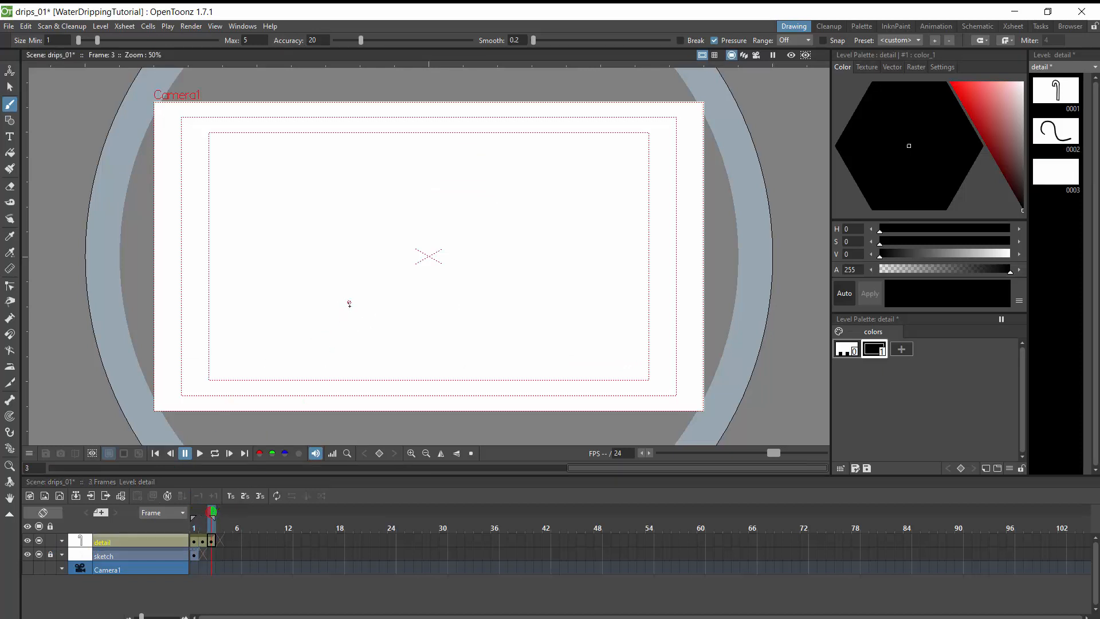
pyautogui.moveTo(349, 304)
pyautogui.mouseDown()
pyautogui.moveTo(379, 287)
pyautogui.moveTo(383, 303)
pyautogui.moveTo(427, 274)
pyautogui.moveTo(401, 280)
pyautogui.moveTo(381, 225)
pyautogui.moveTo(424, 300)
pyautogui.mouseUp()
pyautogui.click(219, 511)
pyautogui.click(229, 512)
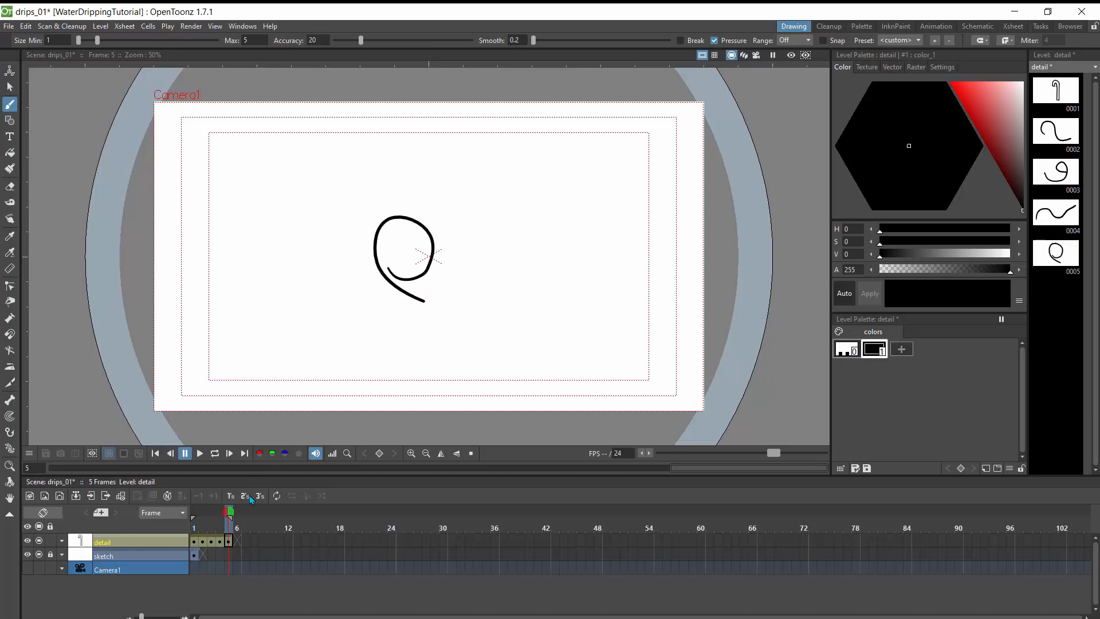
pyautogui.click(237, 511)
pyautogui.moveTo(387, 254)
pyautogui.mouseDown()
pyautogui.moveTo(443, 226)
pyautogui.moveTo(401, 277)
pyautogui.moveTo(426, 298)
pyautogui.mouseUp()
# Play the test frames in a loop, stop the playback and return to frame 1
pyautogui.click(214, 454)
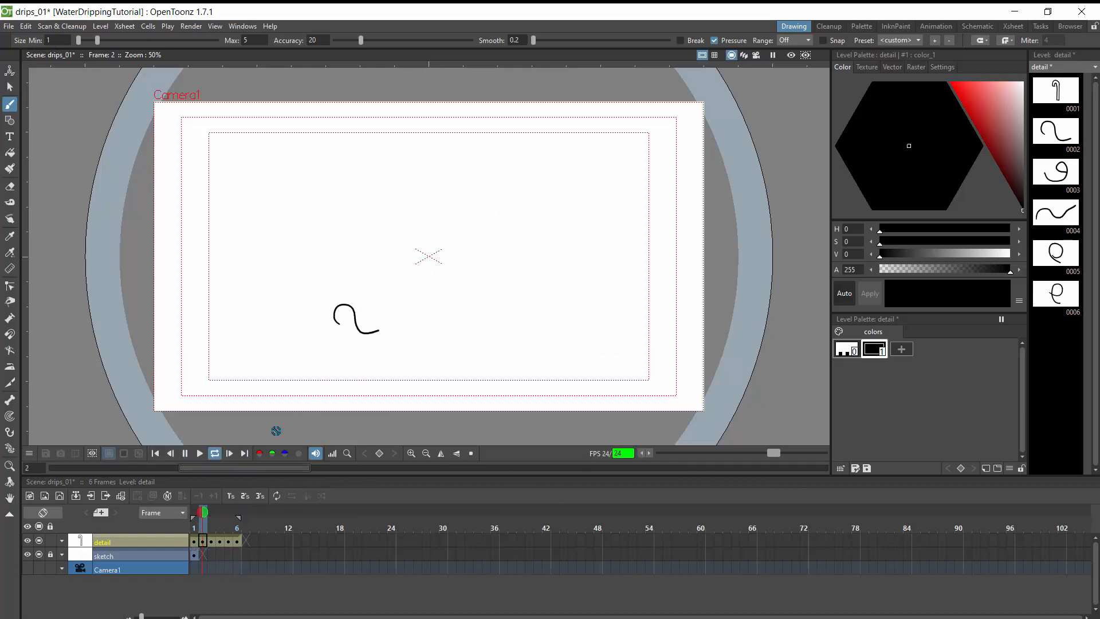
pyautogui.click(228, 449)
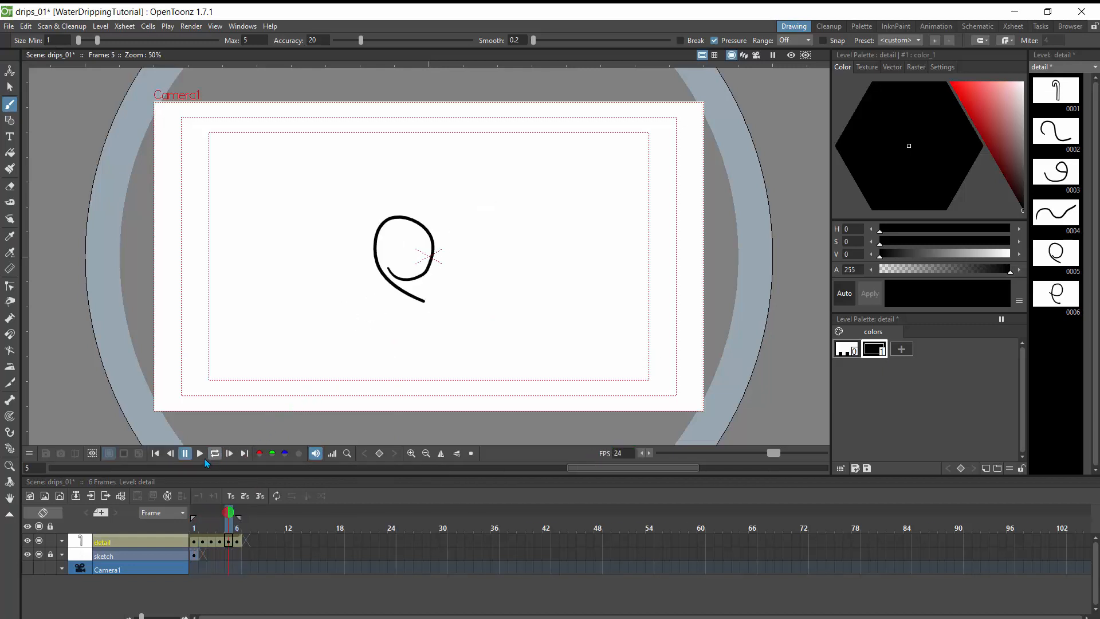
pyautogui.click(155, 453)
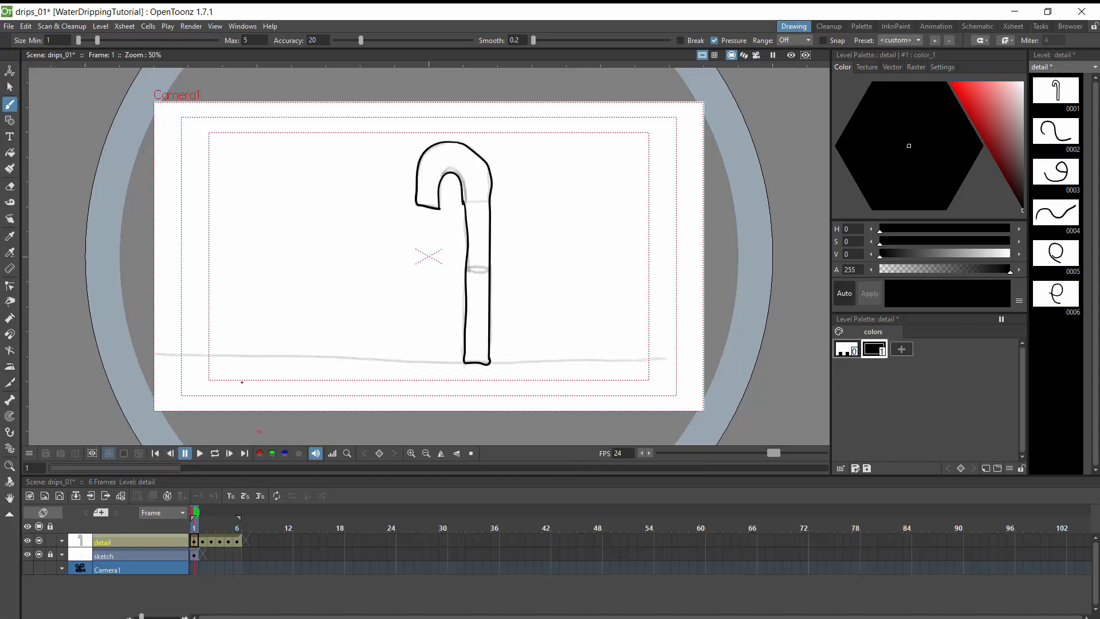
# Activate the Eraser tool and step forward and back through the detail level's frames to review the scribbles
pyautogui.click(10, 187)
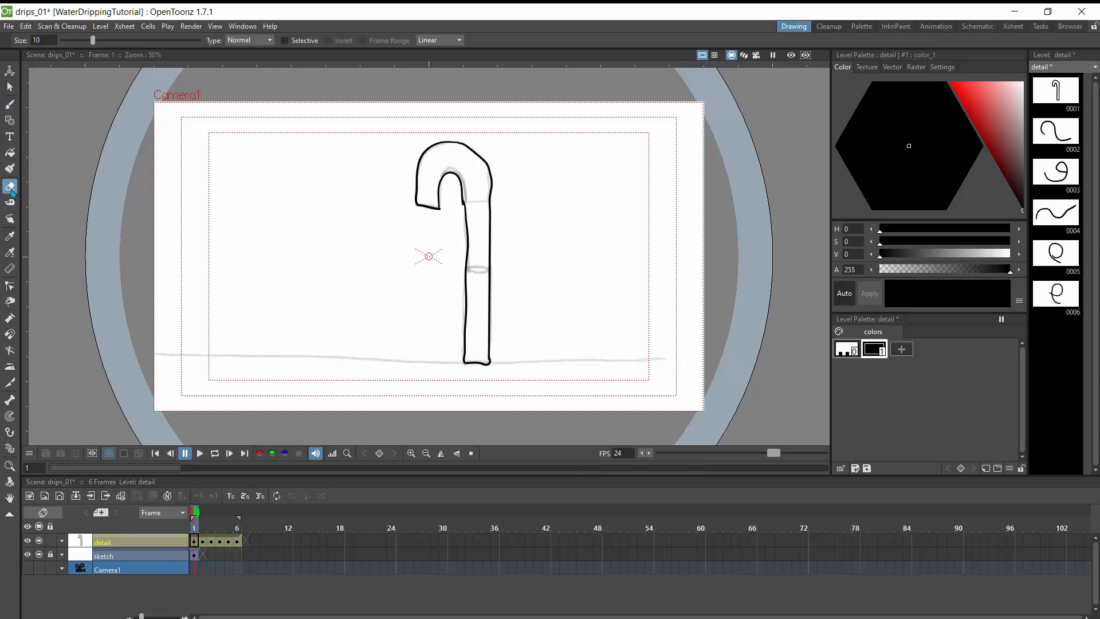
pyautogui.press('Right')
pyautogui.press('Right')
pyautogui.press('Right')
pyautogui.press('Right')
pyautogui.press('Right')
pyautogui.press('Right')
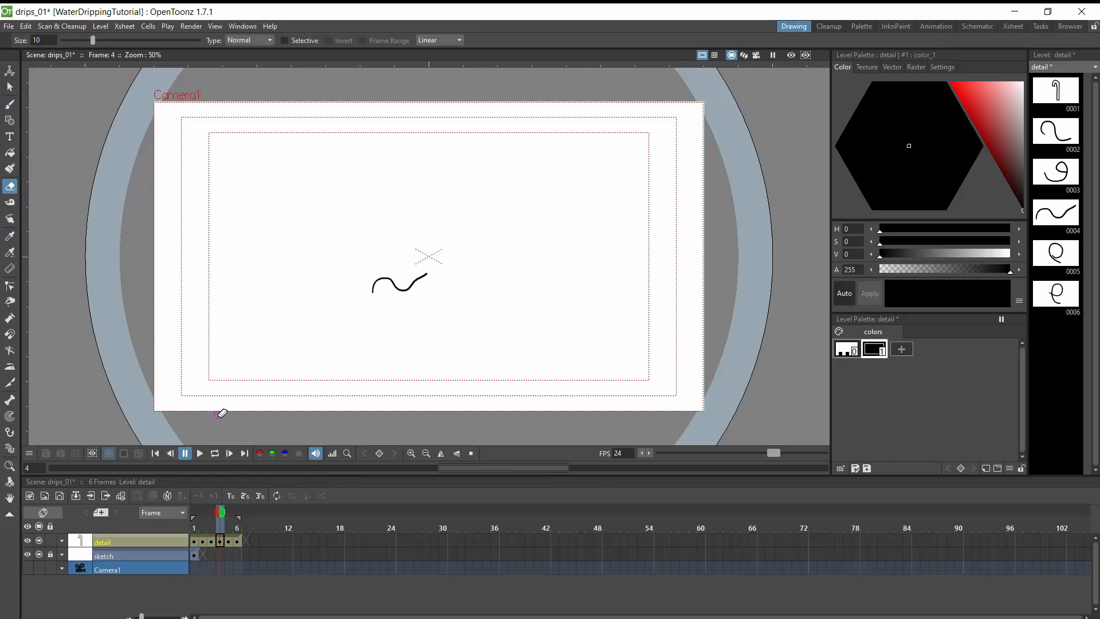
pyautogui.press('Left')
pyautogui.press('Left')
pyautogui.press('Left')
pyautogui.press('Left')
pyautogui.press('Left')
pyautogui.press('Left')
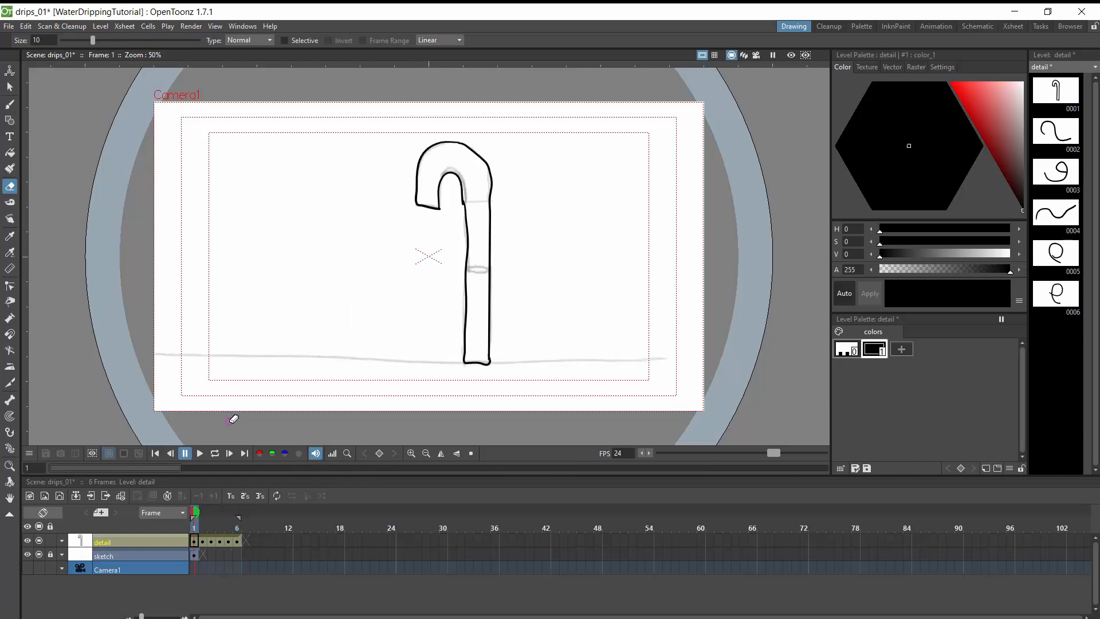
# Enlarge the eraser to size 21.15 and erase the test scribbles from frames 2 to 6 of the detail level
pyautogui.press('Right')
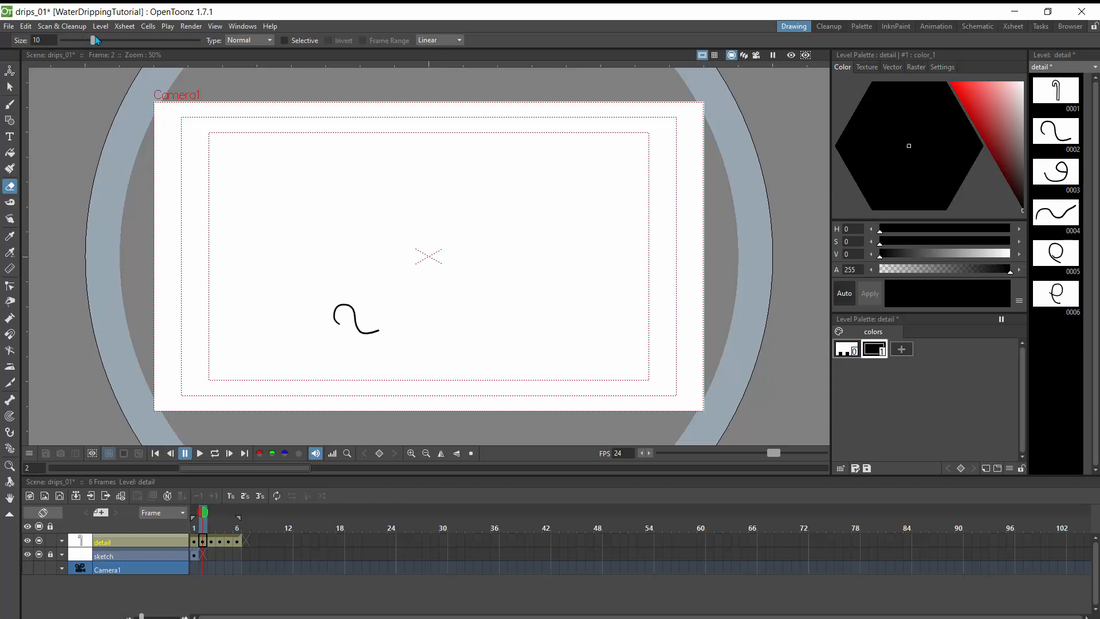
pyautogui.moveTo(96, 40); pyautogui.dragTo(130, 40)
pyautogui.press('Right')
pyautogui.press('Right')
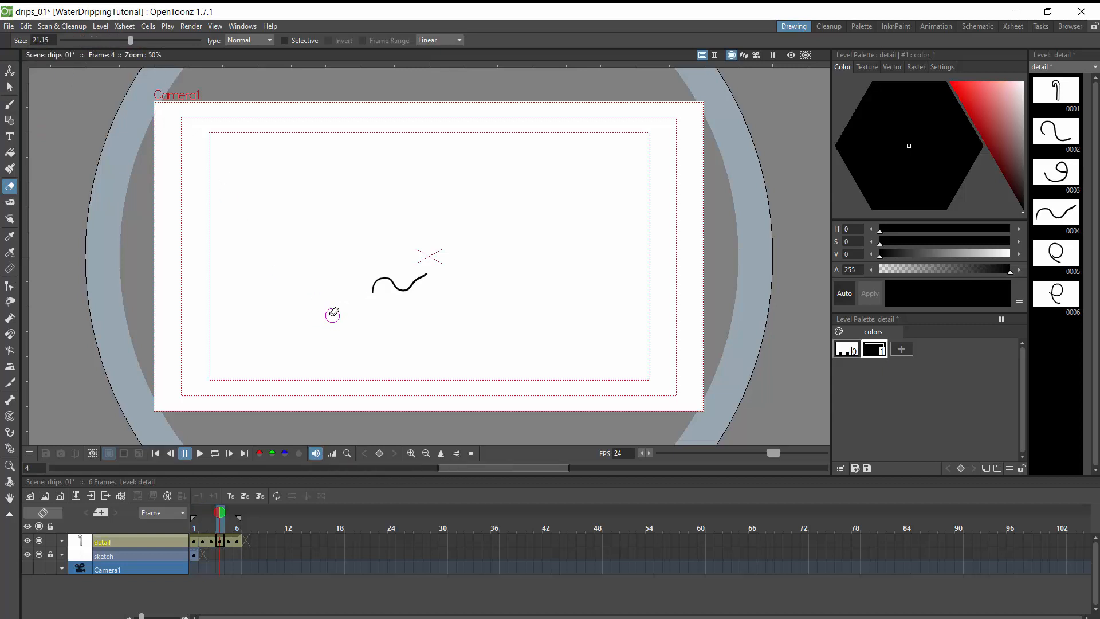
pyautogui.press('Left')
pyautogui.press('Left')
pyautogui.press('Left')
pyautogui.press('Right')
pyautogui.moveTo(332, 307)
pyautogui.mouseDown()
pyautogui.moveTo(381, 336)
pyautogui.moveTo(361, 337)
pyautogui.moveTo(343, 302)
pyautogui.moveTo(358, 316)
pyautogui.moveTo(388, 296)
pyautogui.moveTo(372, 305)
pyautogui.moveTo(375, 288)
pyautogui.moveTo(434, 276)
pyautogui.moveTo(383, 302)
pyautogui.moveTo(419, 304)
pyautogui.moveTo(380, 266)
pyautogui.moveTo(407, 281)
pyautogui.moveTo(429, 267)
pyautogui.moveTo(409, 226)
pyautogui.moveTo(390, 223)
pyautogui.moveTo(374, 240)
pyautogui.moveTo(377, 262)
pyautogui.mouseUp()
pyautogui.press('Right')
pyautogui.press('Right')
pyautogui.press('Right')
pyautogui.press('Right')
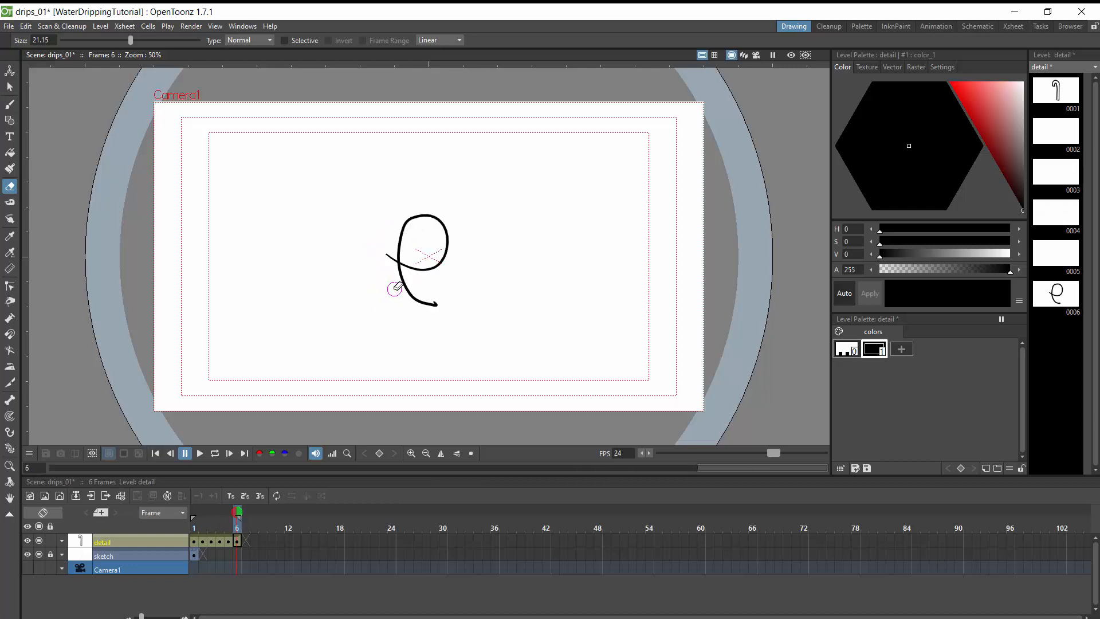
pyautogui.moveTo(439, 304)
pyautogui.mouseDown()
pyautogui.moveTo(396, 269)
pyautogui.moveTo(394, 240)
pyautogui.moveTo(414, 218)
pyautogui.moveTo(445, 245)
pyautogui.moveTo(430, 214)
pyautogui.moveTo(426, 271)
pyautogui.moveTo(381, 253)
pyautogui.mouseUp()
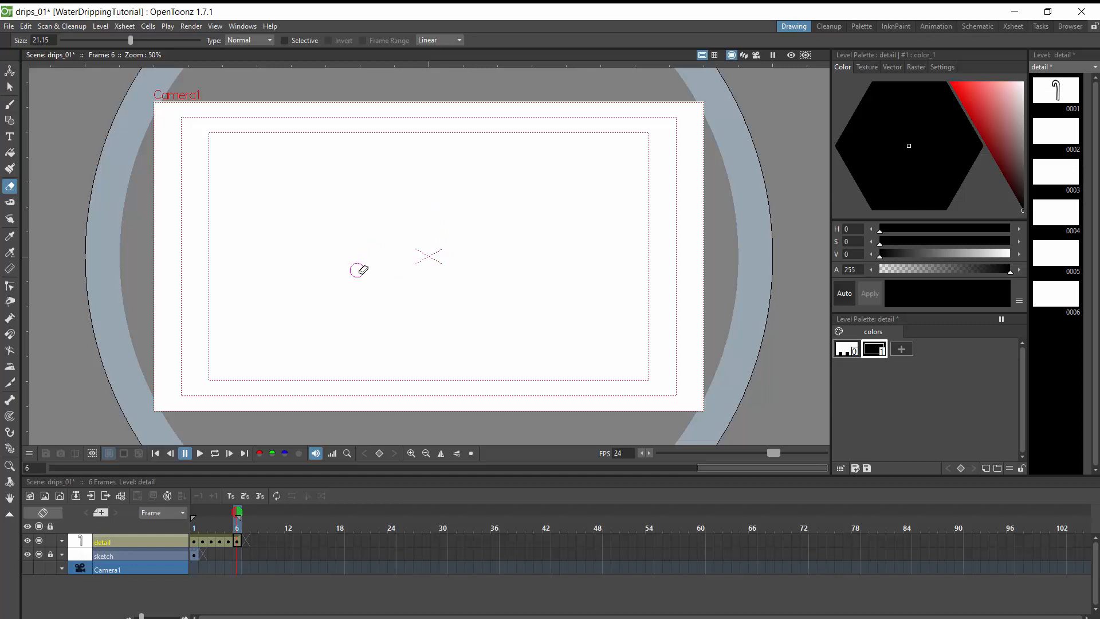
# Check the erased frames back to frame 1 and reactivate the Brush tool
pyautogui.press('Right')
pyautogui.press('Left')
pyautogui.press('Left')
pyautogui.press('Left')
pyautogui.press('Left')
pyautogui.press('Left')
pyautogui.press('Left')
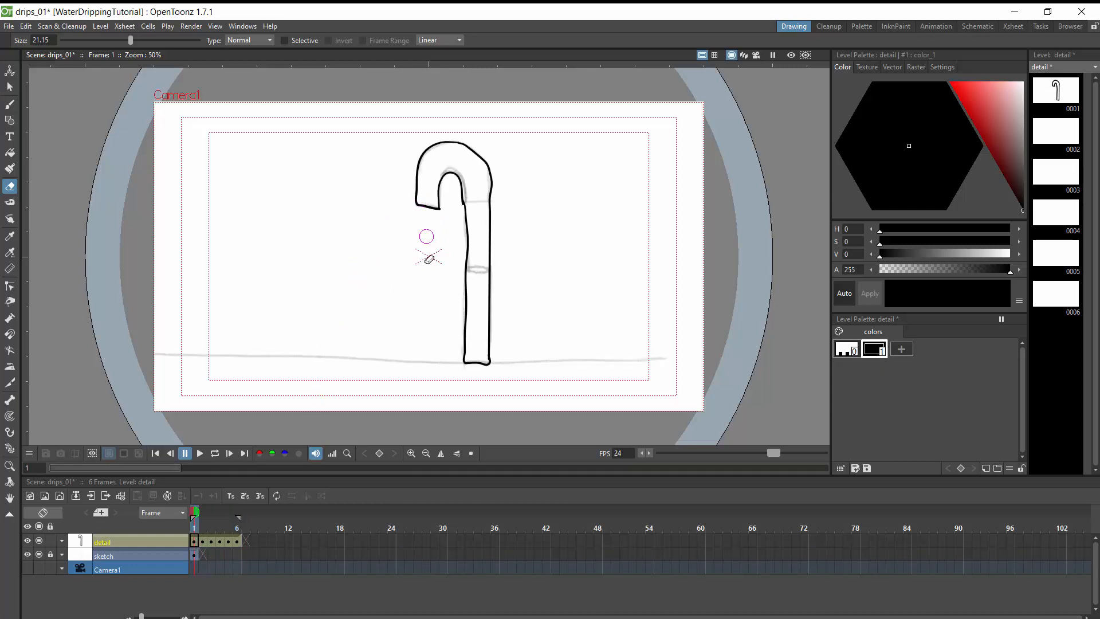
pyautogui.click(10, 104)
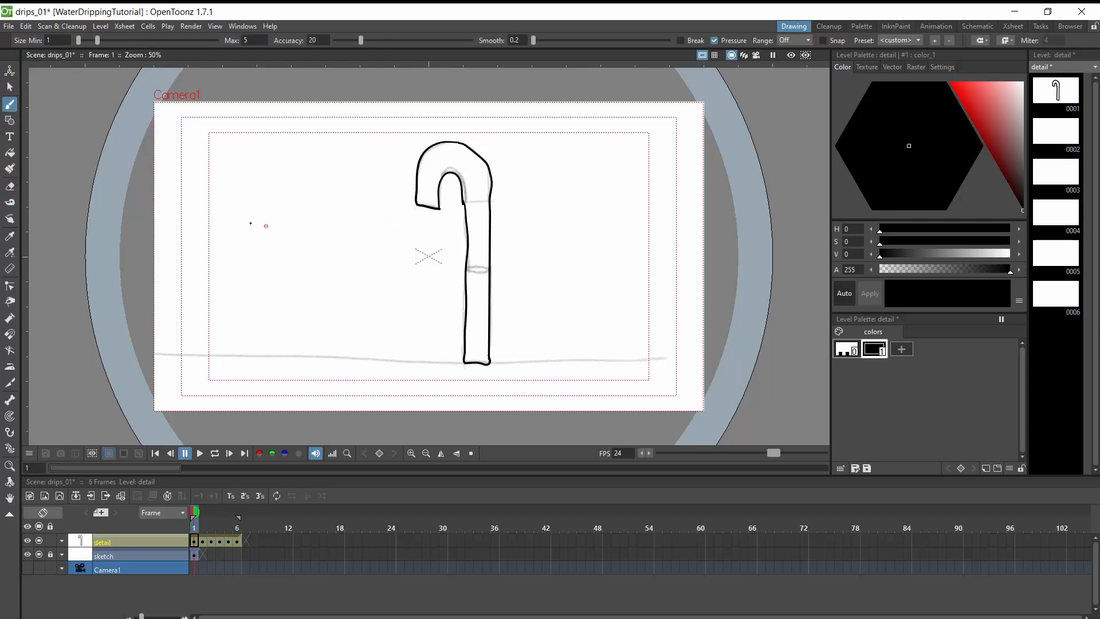
pyautogui.press('super+Tab')
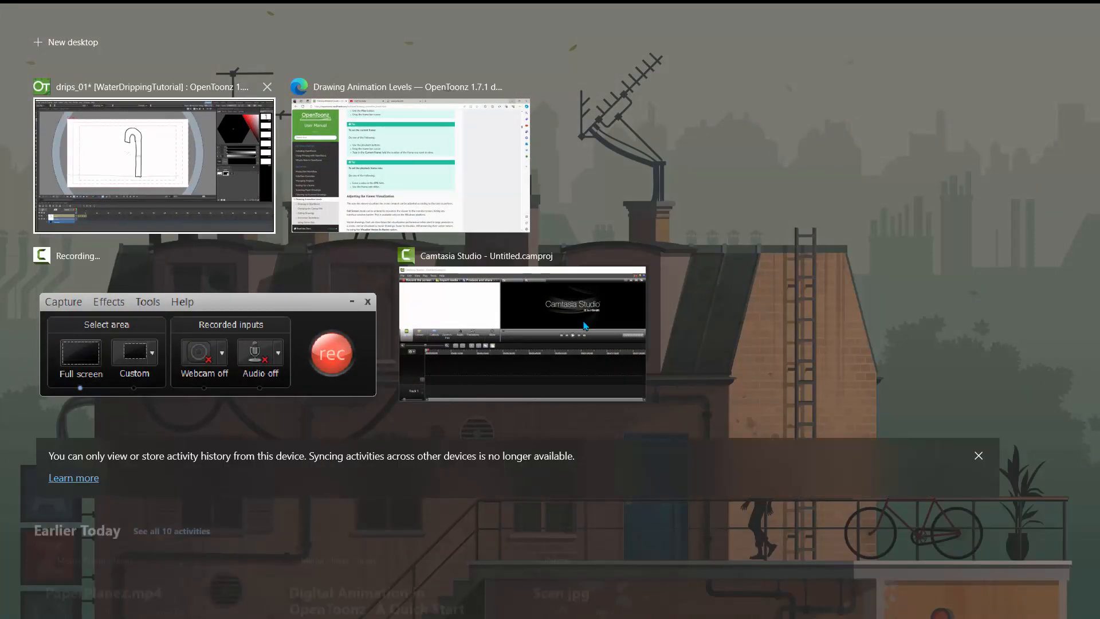
pyautogui.click(150, 160)
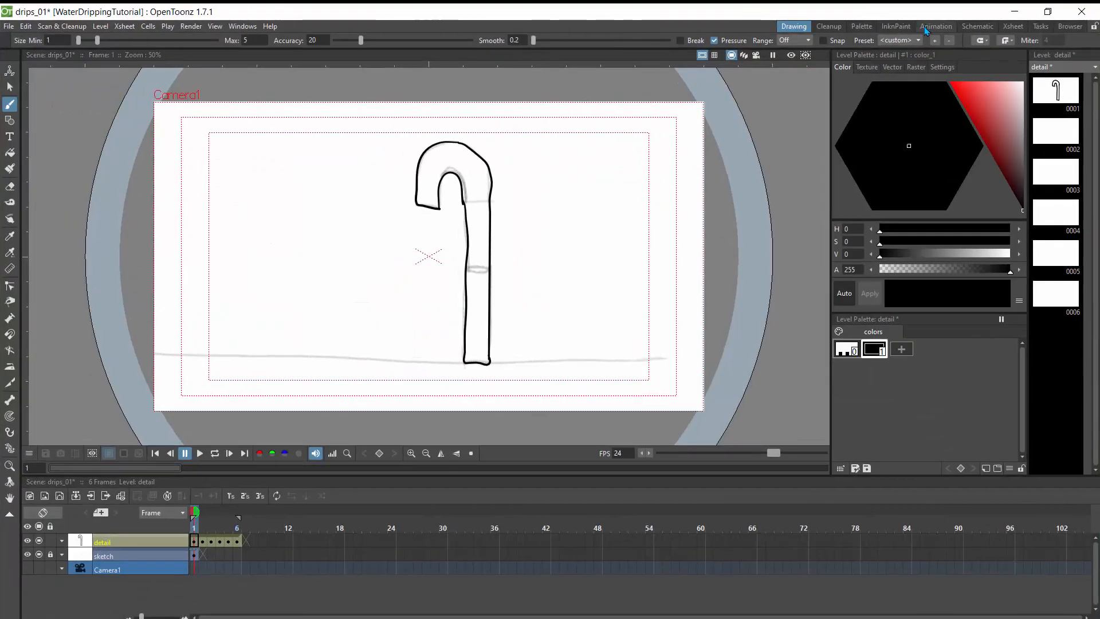
pyautogui.click(924, 33)
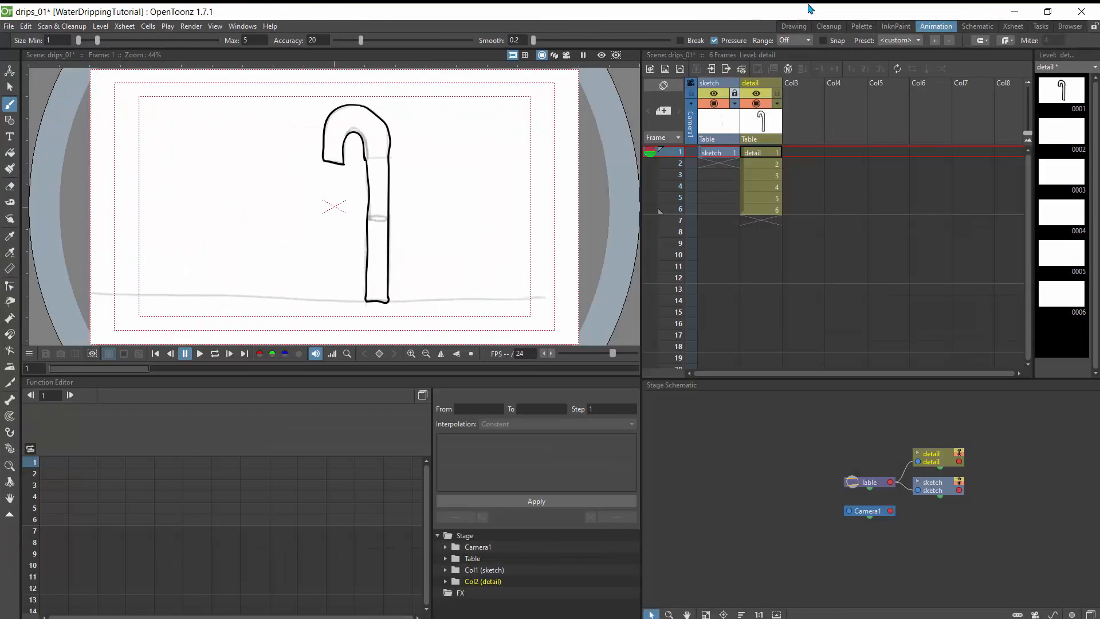
pyautogui.click(794, 26)
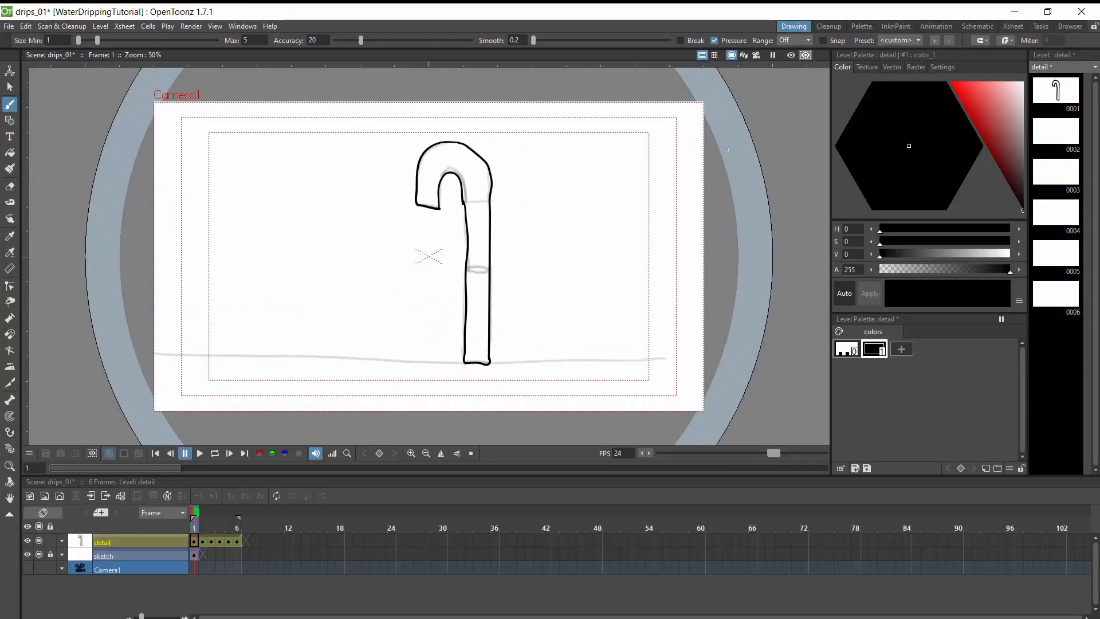
# Unlock the sketch column and extend its drawing's exposure through frame 40 in the Animation room
pyautogui.click(50, 554)
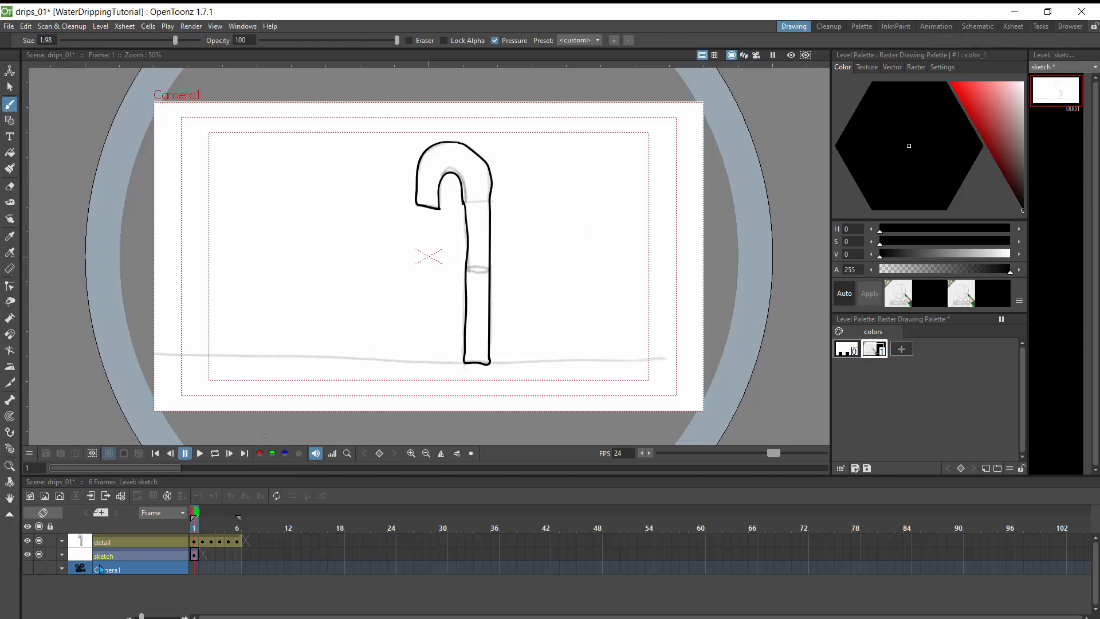
pyautogui.click(930, 27)
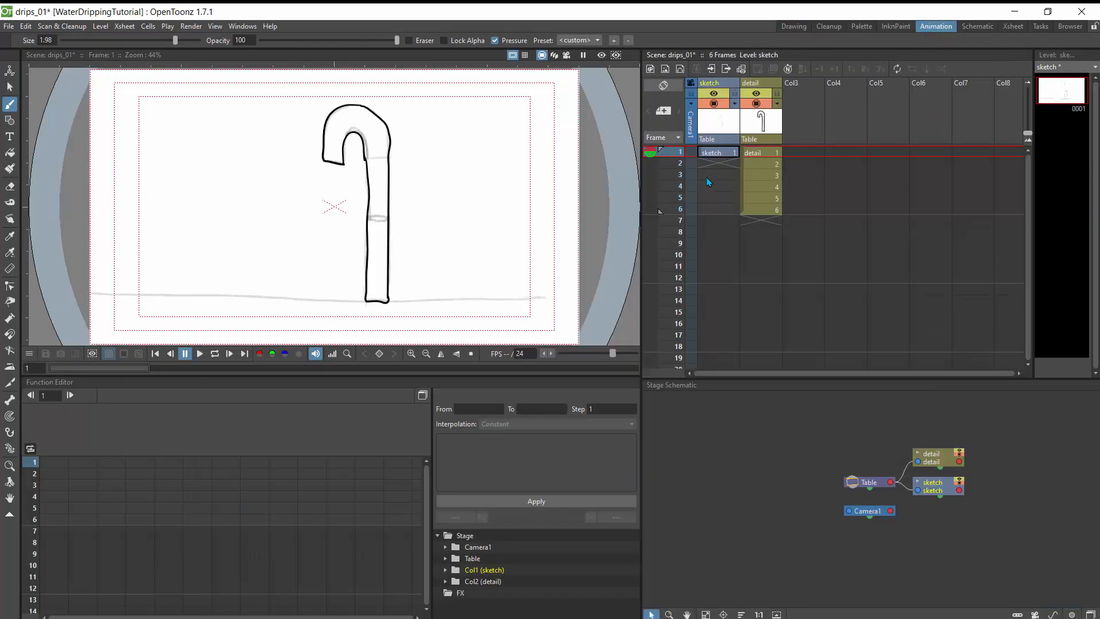
pyautogui.click(756, 155)
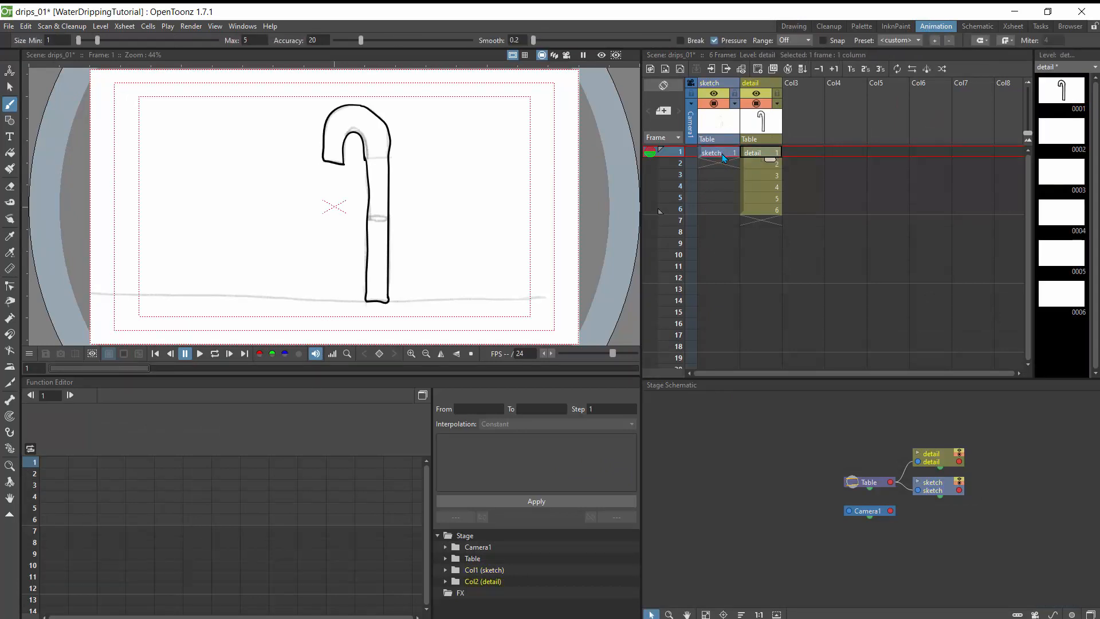
pyautogui.click(727, 156)
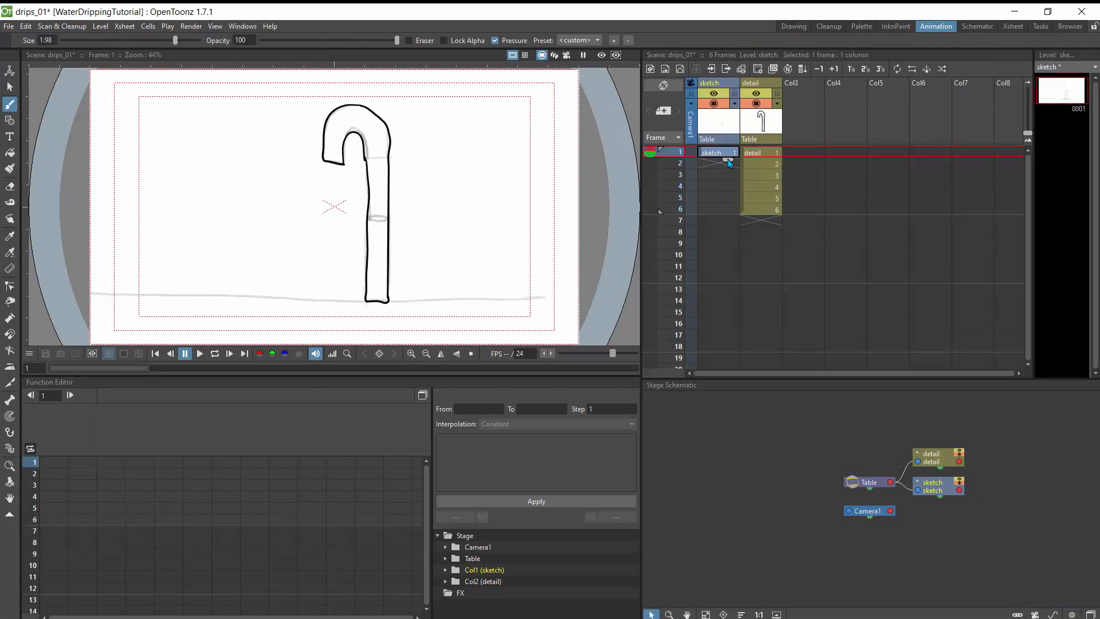
pyautogui.moveTo(728, 181)
pyautogui.mouseDown()
pyautogui.moveTo(719, 417)
pyautogui.moveTo(717, 272)
pyautogui.moveTo(728, 266)
pyautogui.mouseUp()
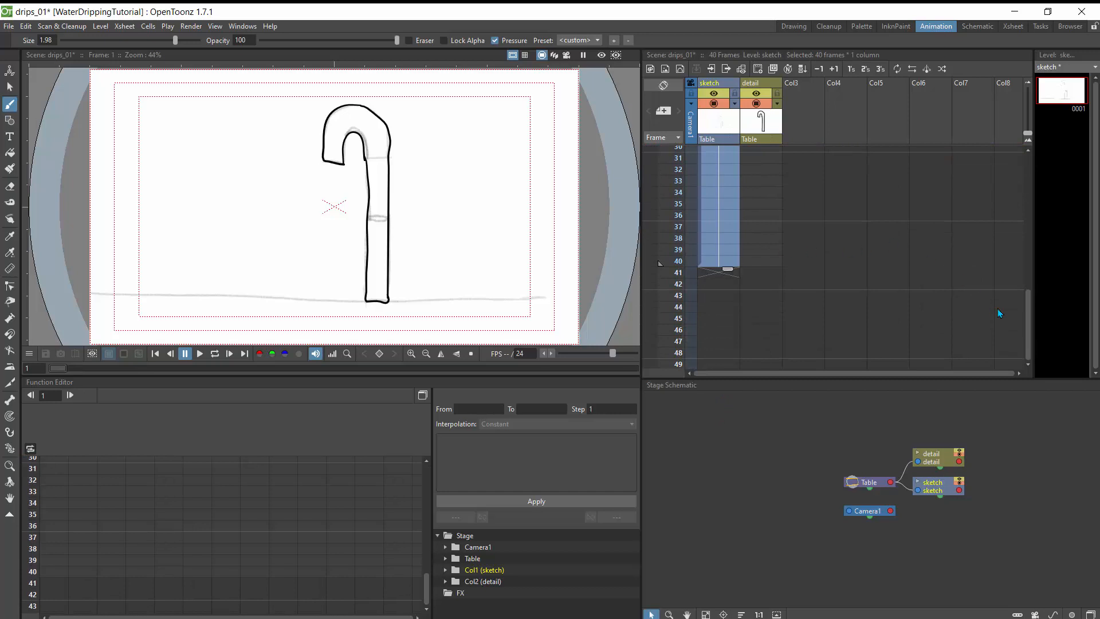
# Extend the detail column's first drawing through frame 40 and delete the leftover blank drawings from frames 41 to 45
pyautogui.moveTo(1027, 324); pyautogui.dragTo(1027, 168)
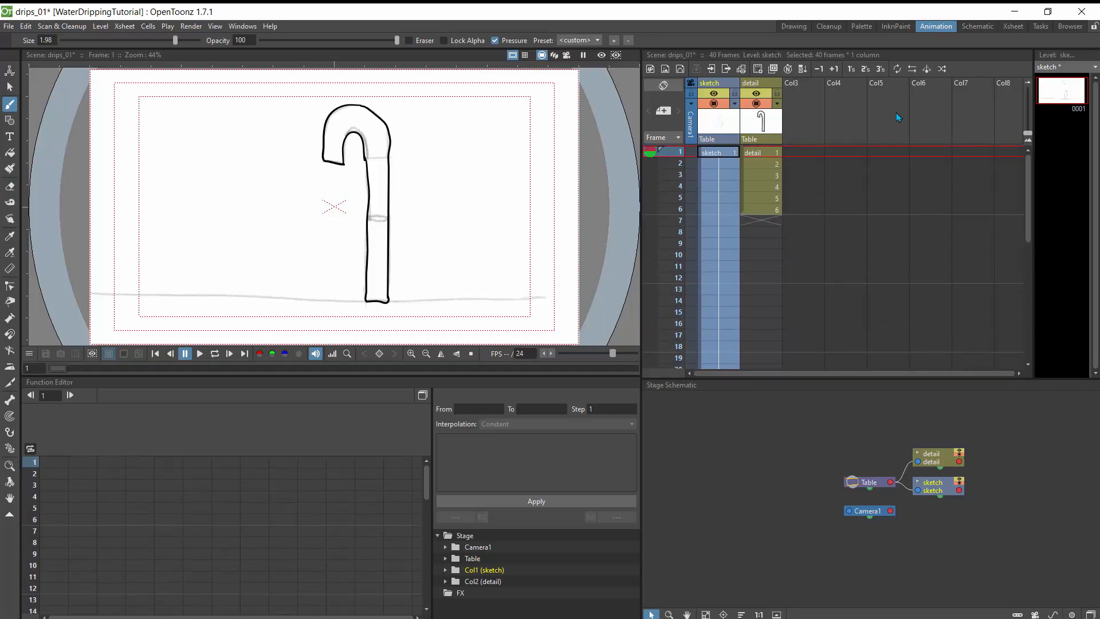
pyautogui.click(768, 158)
pyautogui.moveTo(774, 162); pyautogui.dragTo(760, 289)
pyautogui.click(762, 230)
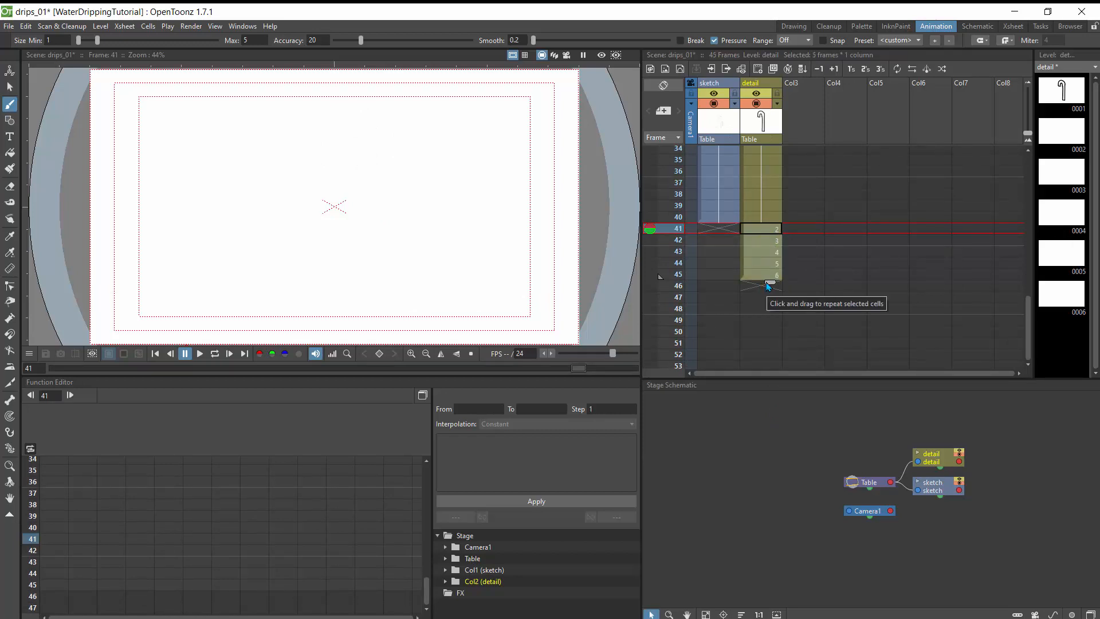
pyautogui.press('Delete')
pyautogui.click(753, 233)
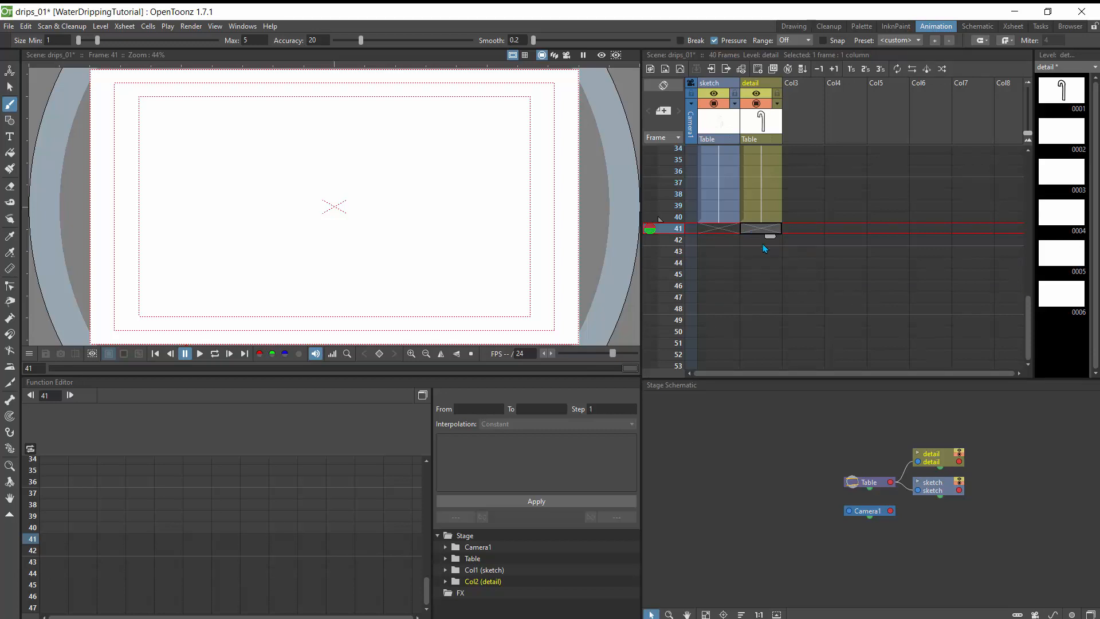
# Save the scene and play back the extended timeline
pyautogui.hotkey('ctrl', 's')
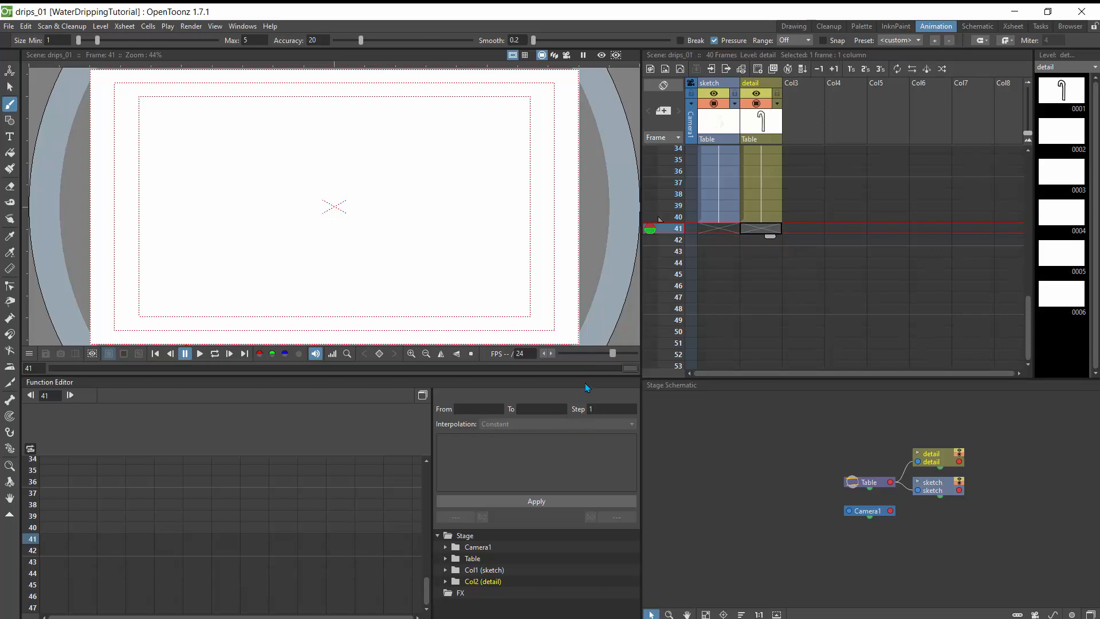
pyautogui.moveTo(1028, 314); pyautogui.dragTo(996, 157)
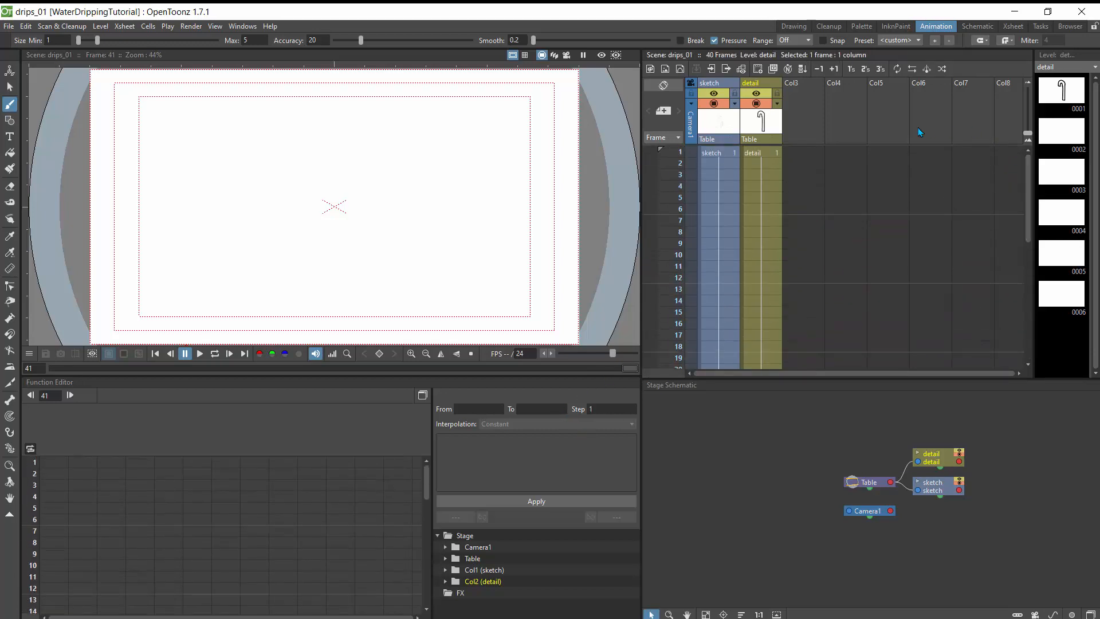
pyautogui.click(200, 354)
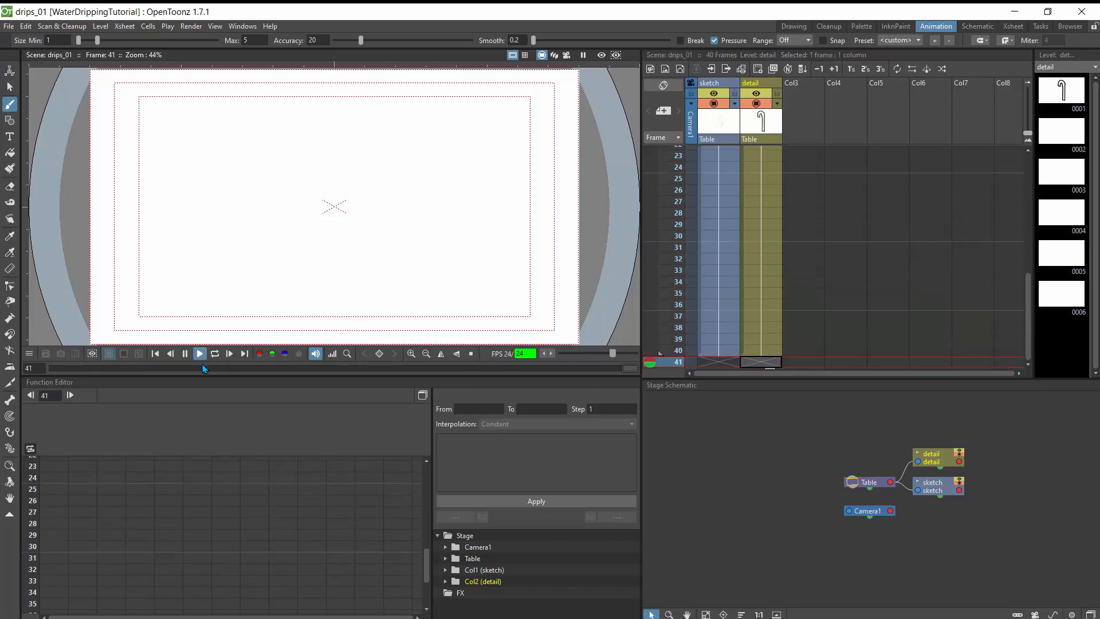
# Loop the 40-frame animation, switch to the Drawing room, check the loop there as well and return to frame 1
pyautogui.click(215, 353)
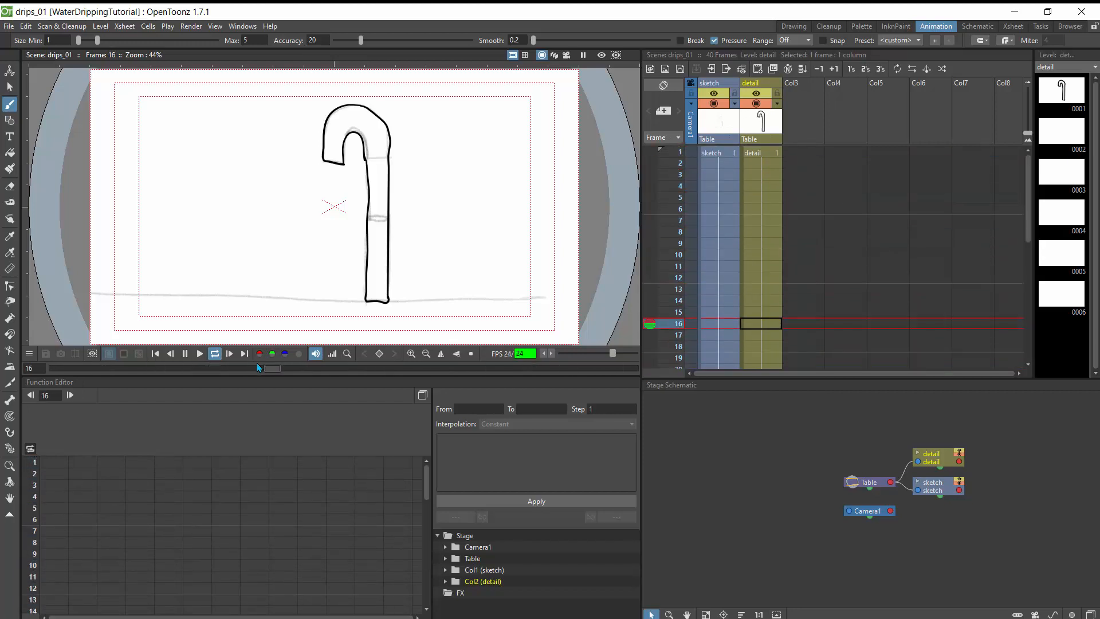
pyautogui.click(793, 27)
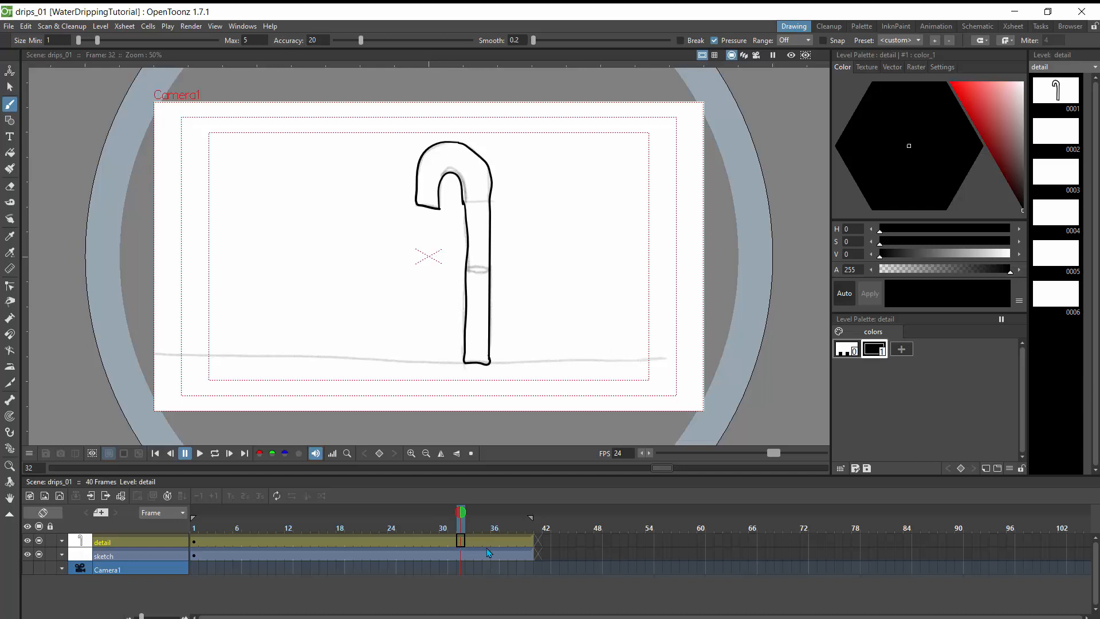
pyautogui.moveTo(461, 516); pyautogui.dragTo(520, 516)
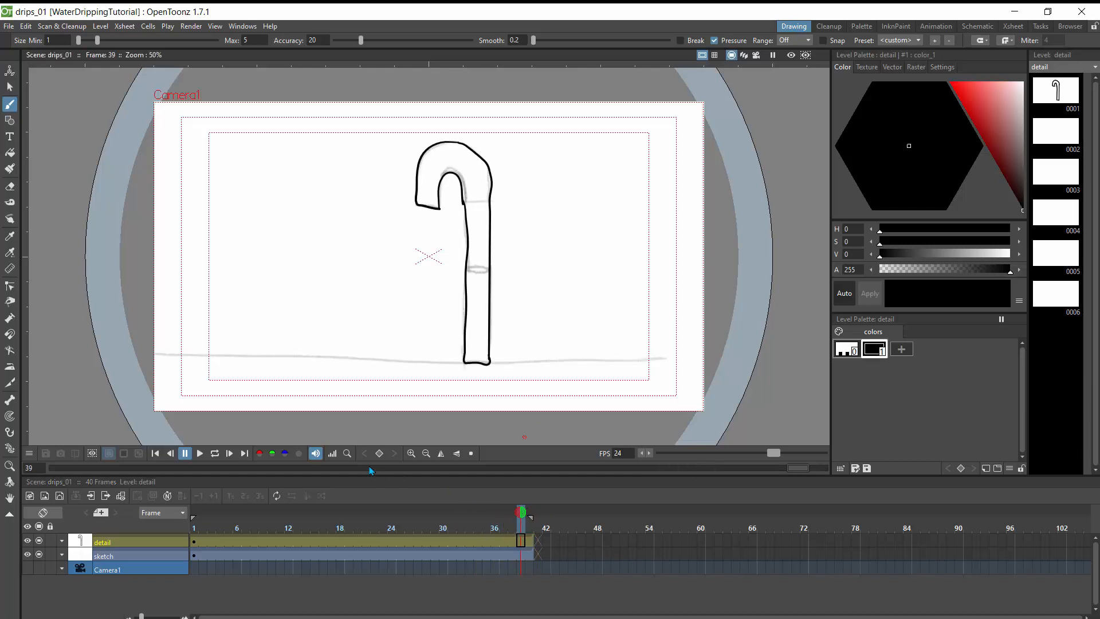
pyautogui.click(214, 453)
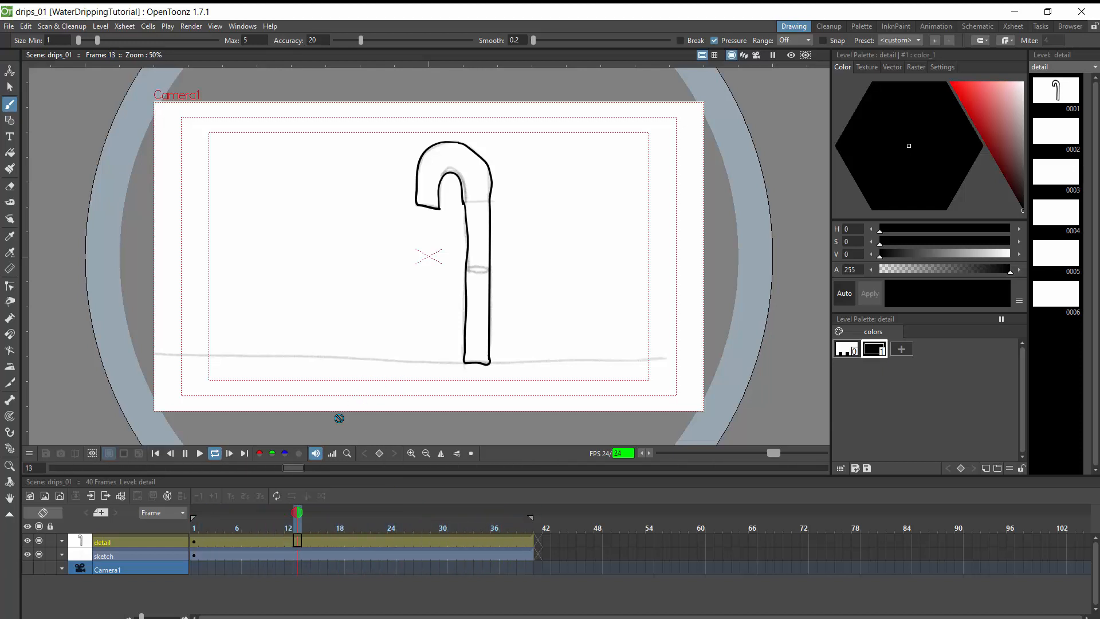
pyautogui.click(184, 453)
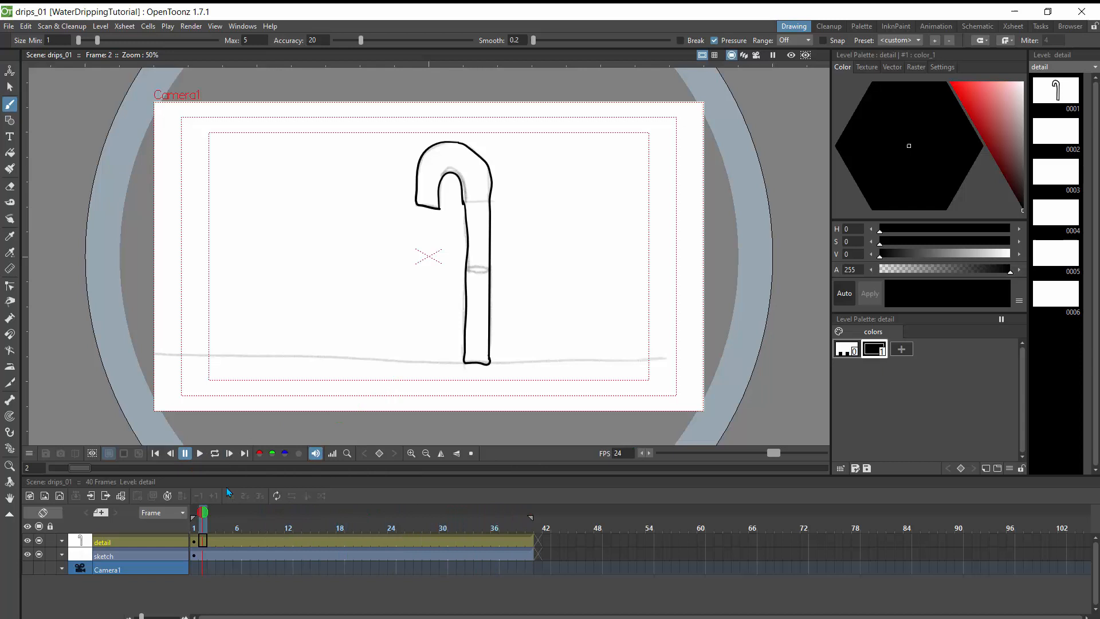
pyautogui.click(193, 518)
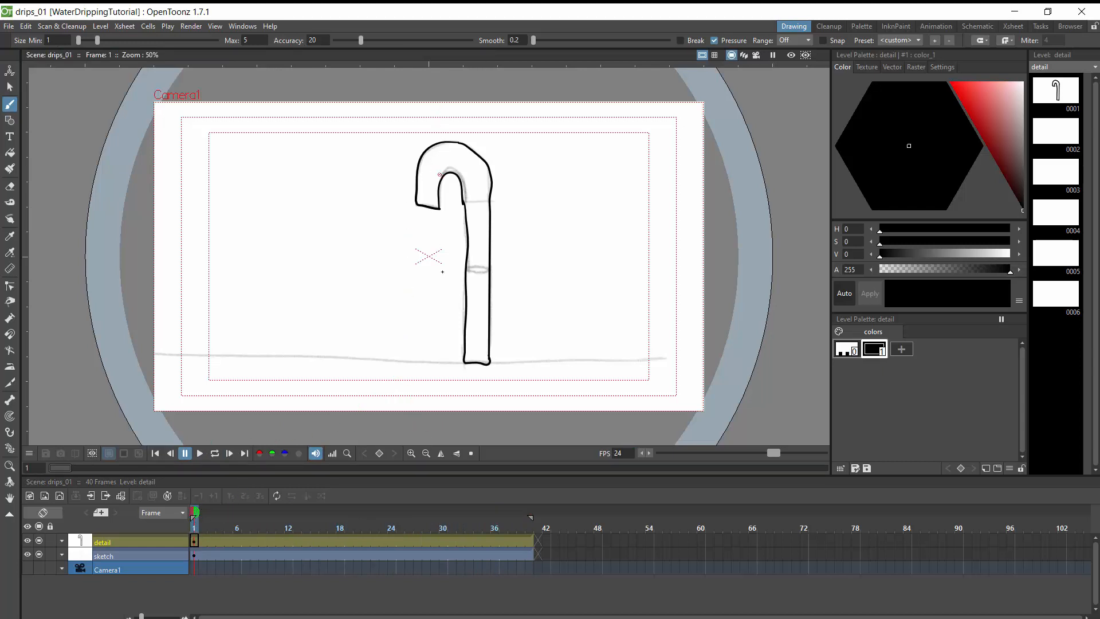
# Place a vertical guide through the middle of the tap's spout opening
pyautogui.moveTo(397, 67)
pyautogui.mouseDown()
pyautogui.moveTo(405, 103)
pyautogui.moveTo(428, 118)
pyautogui.mouseUp()
pyautogui.moveTo(26, 248); pyautogui.dragTo(44, 256)
pyautogui.moveTo(84, 314); pyautogui.dragTo(106, 360)
pyautogui.click(410, 456)
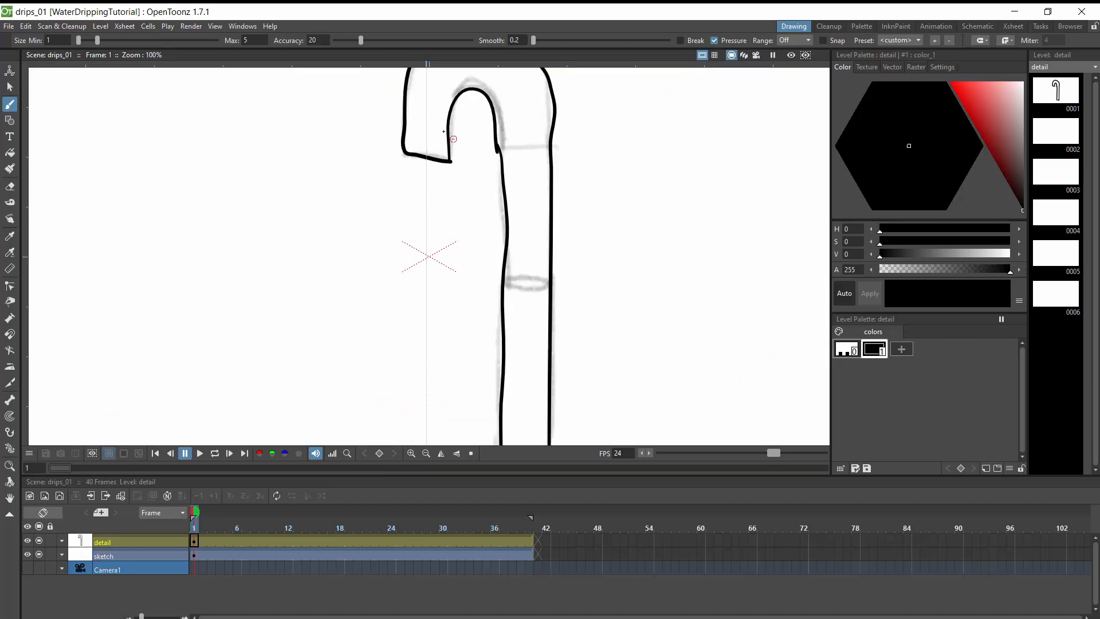
# Lock the sketch and detail columns
pyautogui.click(52, 559)
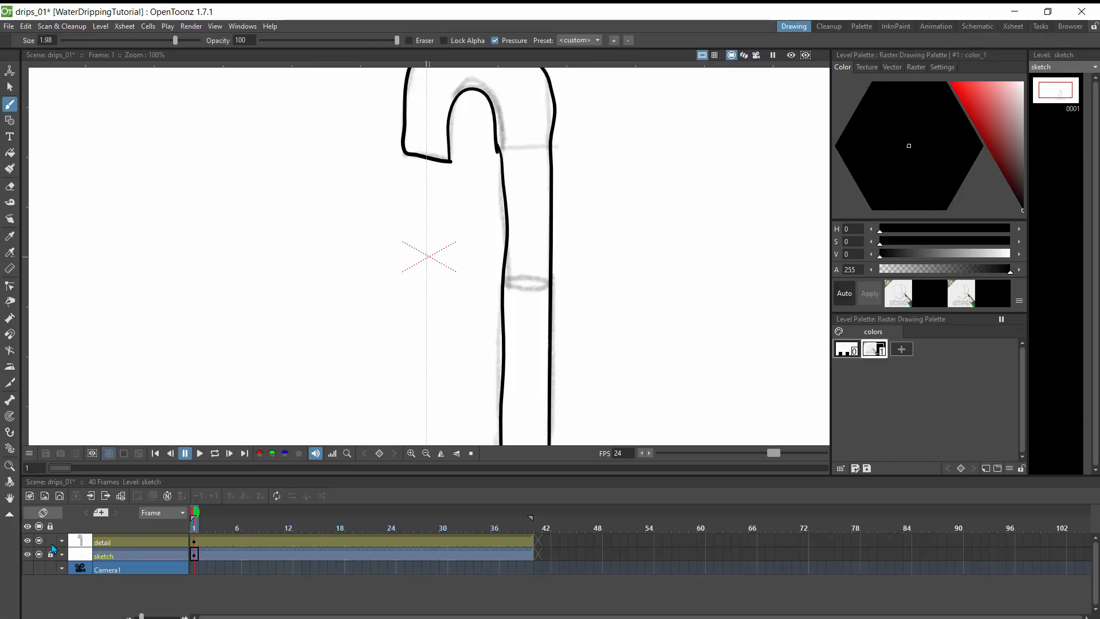
pyautogui.click(52, 544)
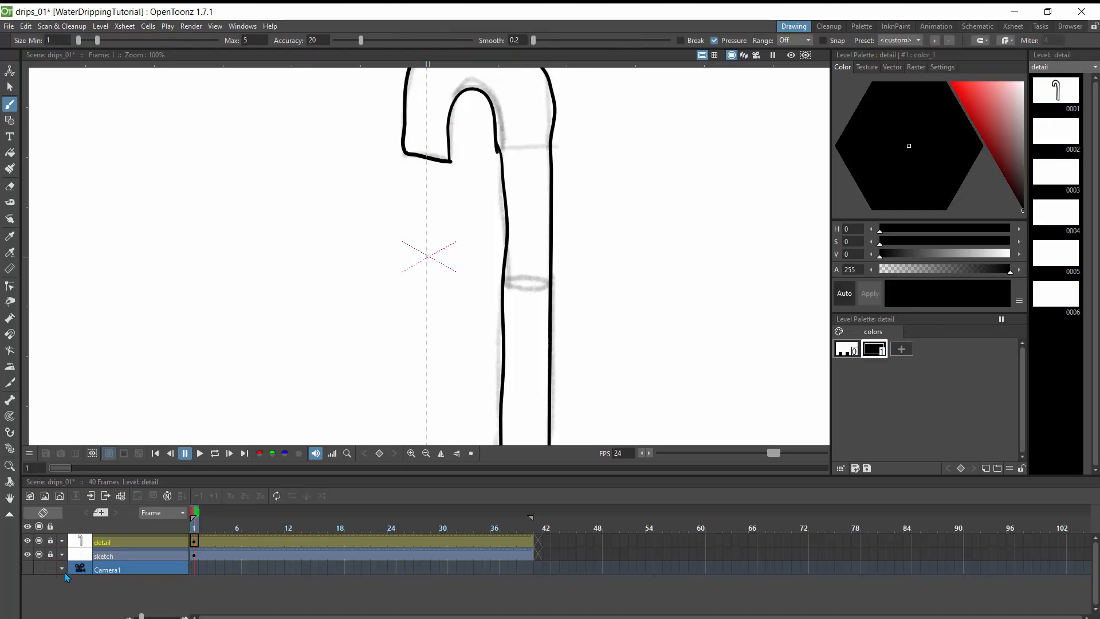
# Create a Toonz Vector Level called anim saved in +drawings, and rename its column anim
pyautogui.click(60, 497)
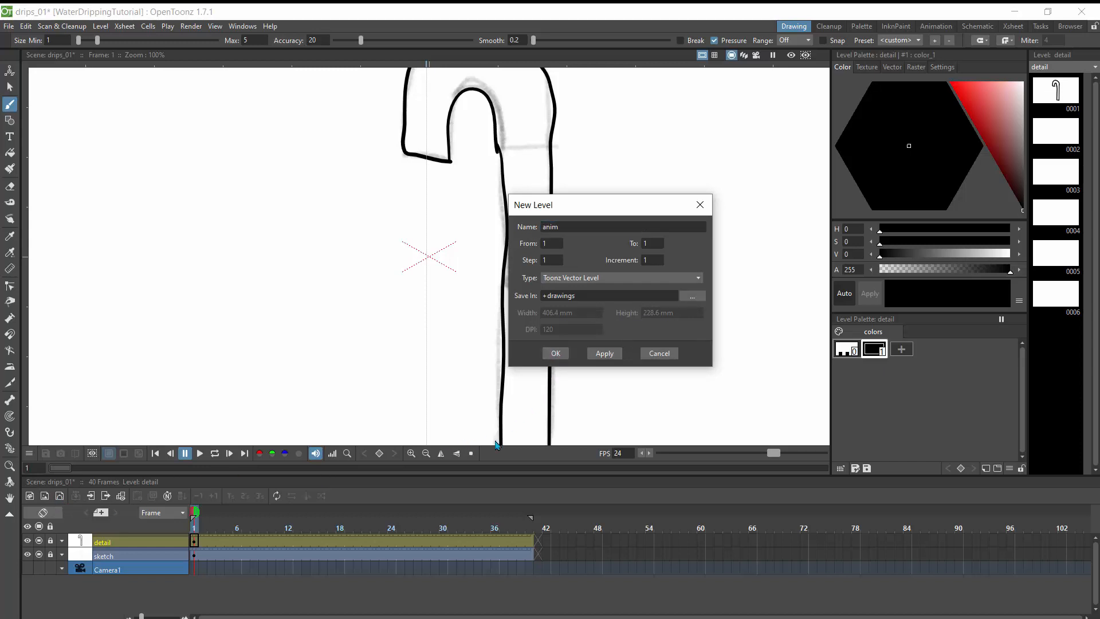
pyautogui.click(550, 354)
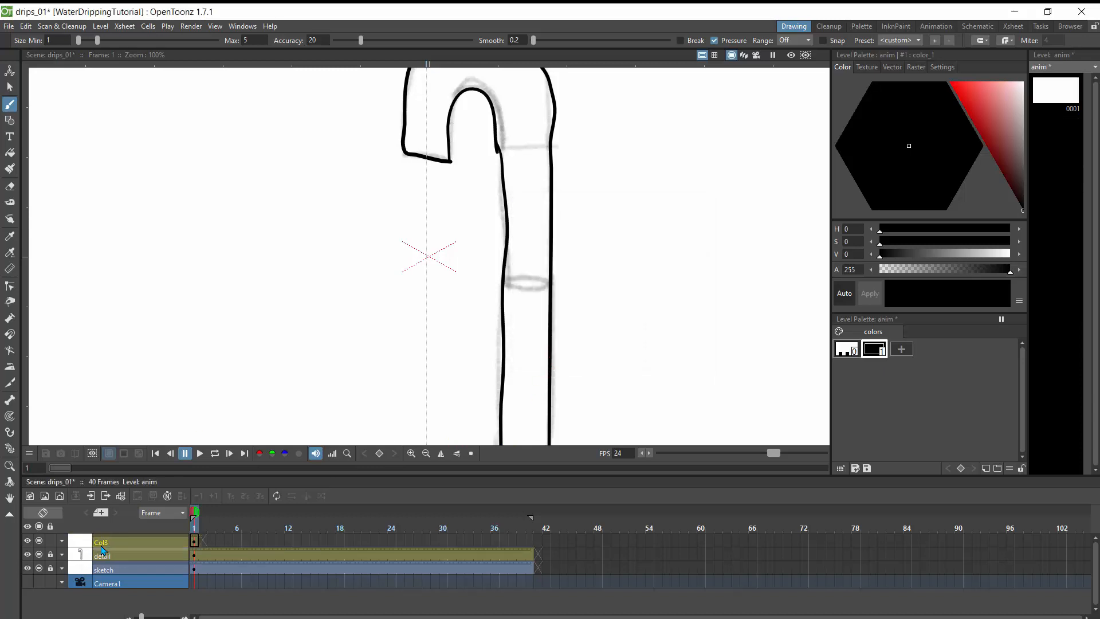
pyautogui.doubleClick(132, 542)
pyautogui.write('anim')
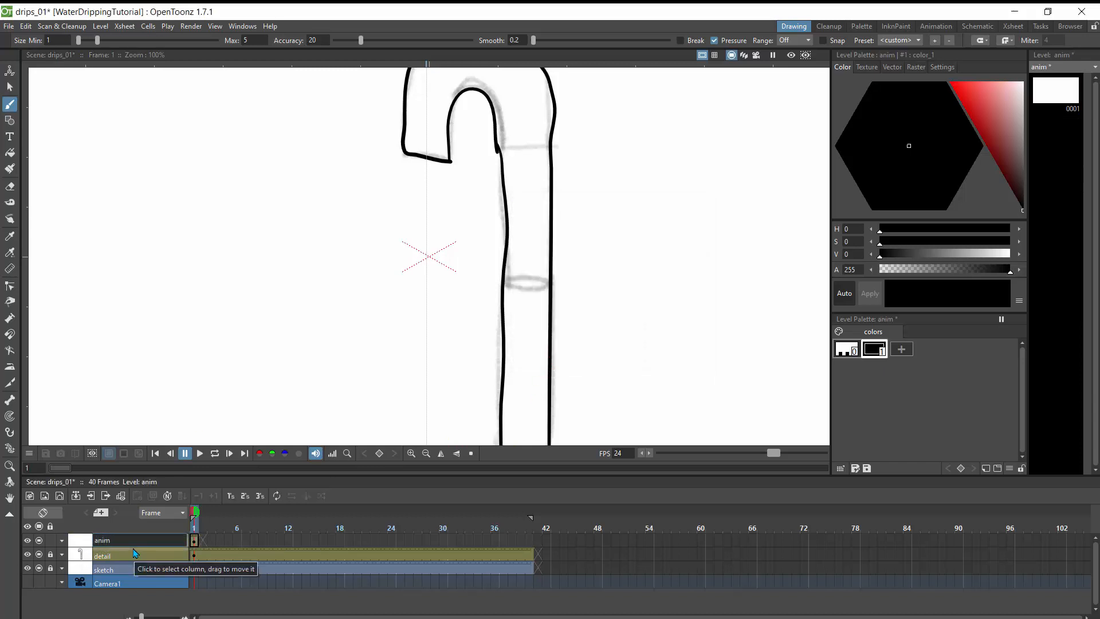
pyautogui.press('Return')
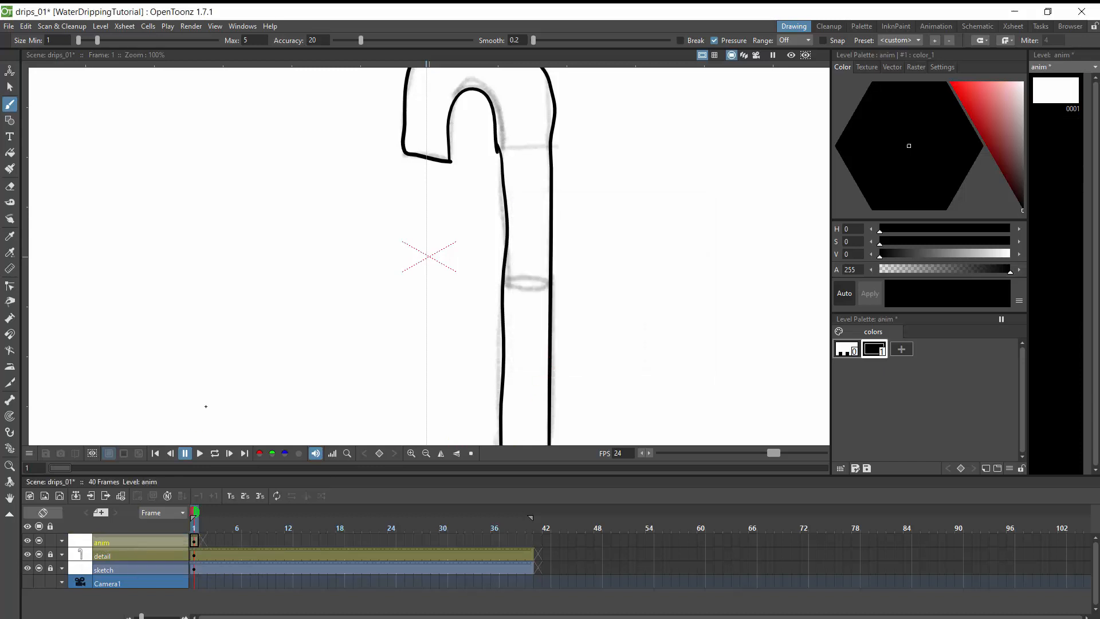
# Hide the detail column's drawing in the viewer and show it again
pyautogui.click(85, 557)
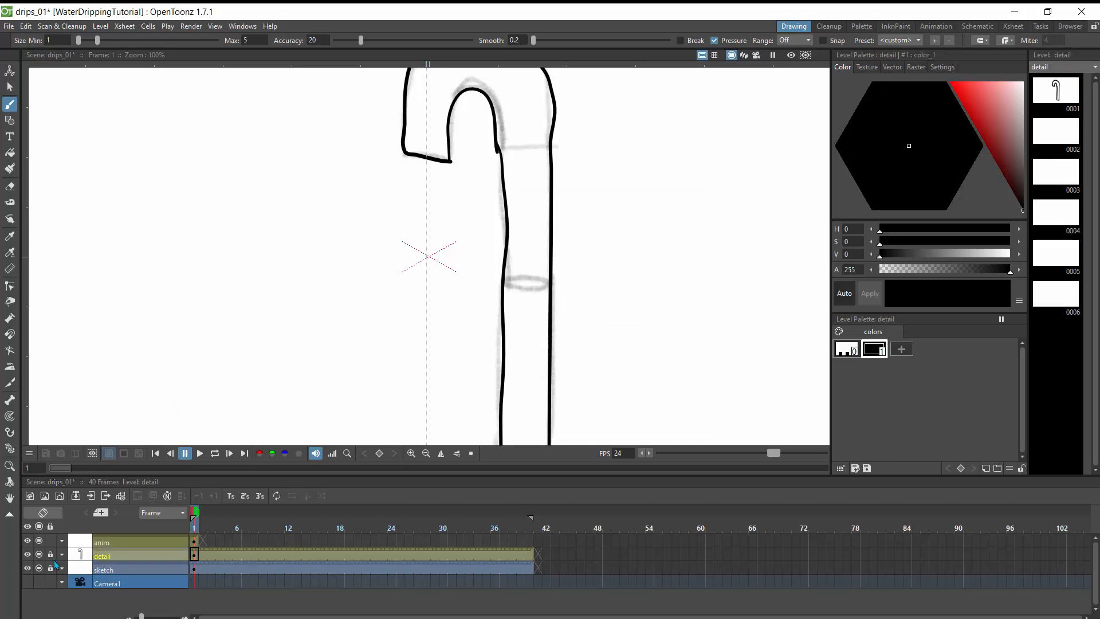
pyautogui.click(41, 555)
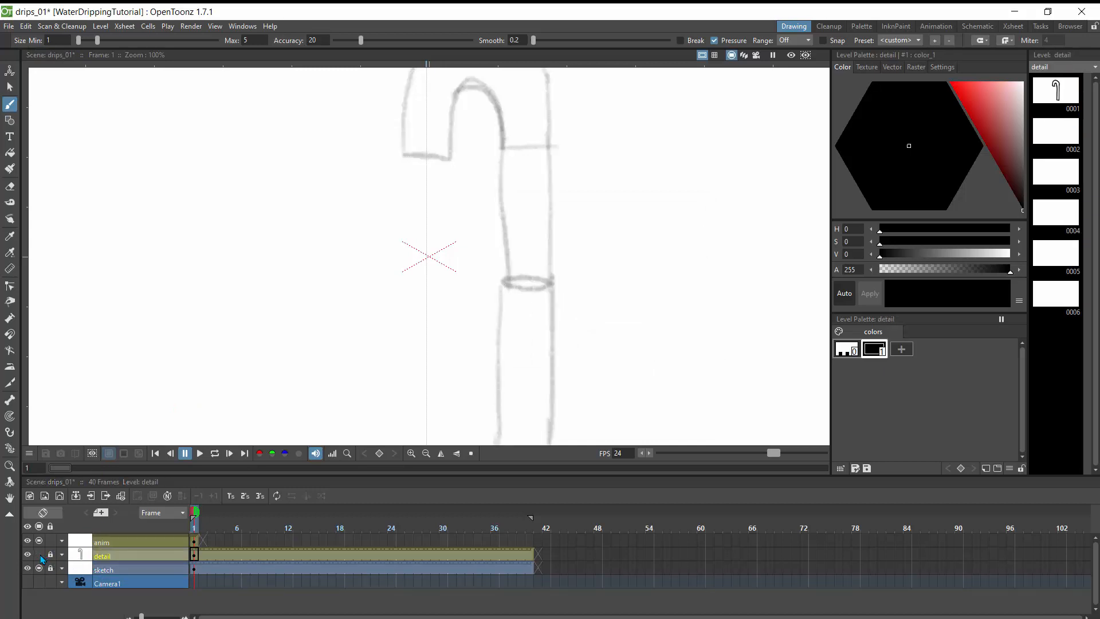
pyautogui.click(40, 555)
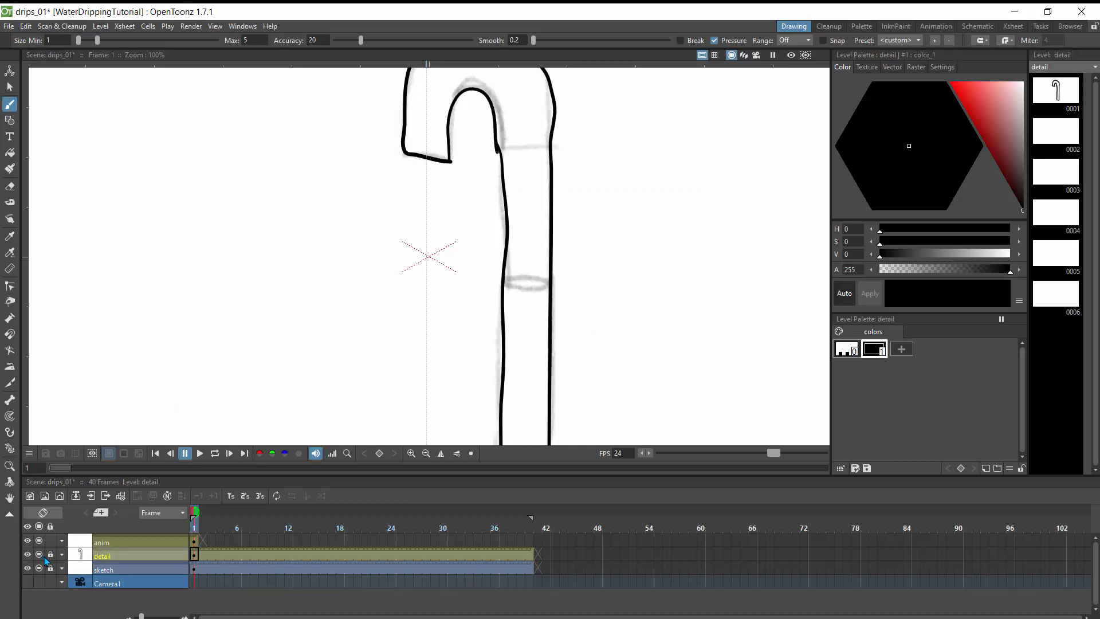
# Draw a shallow downward curve under the spout opening on frame 1 of the anim column, redoing the first stroke
pyautogui.click(106, 545)
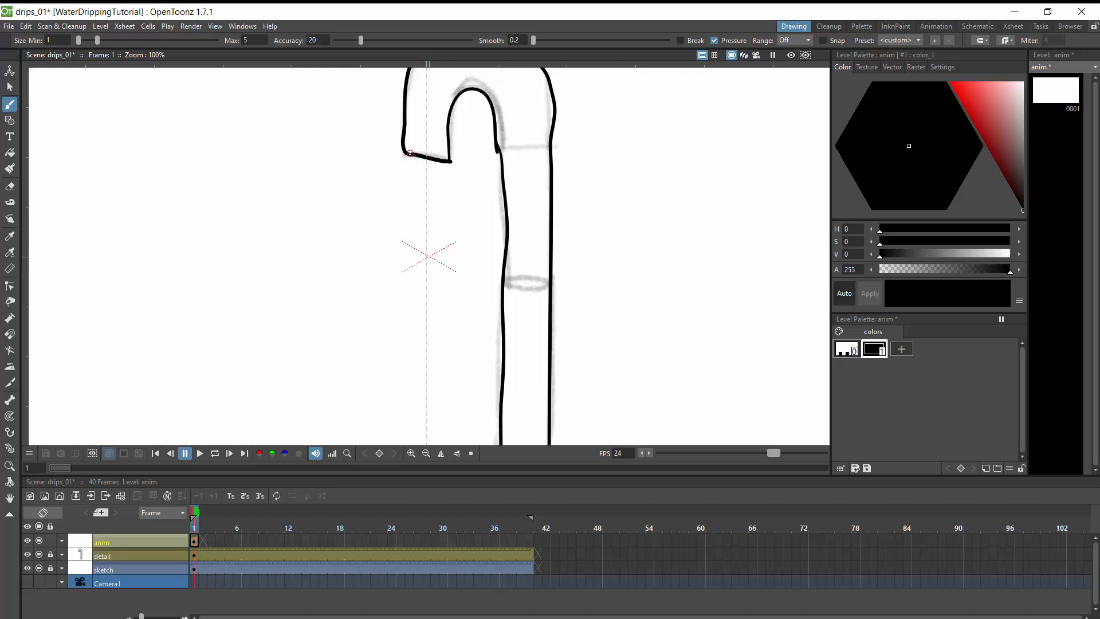
pyautogui.moveTo(413, 158); pyautogui.dragTo(448, 170)
pyautogui.hotkey('ctrl', 'z')
pyautogui.moveTo(410, 154); pyautogui.dragTo(450, 161)
# Turn on relative onion skin for the frames before and after the current one, and go to frame 2
pyautogui.press('Right')
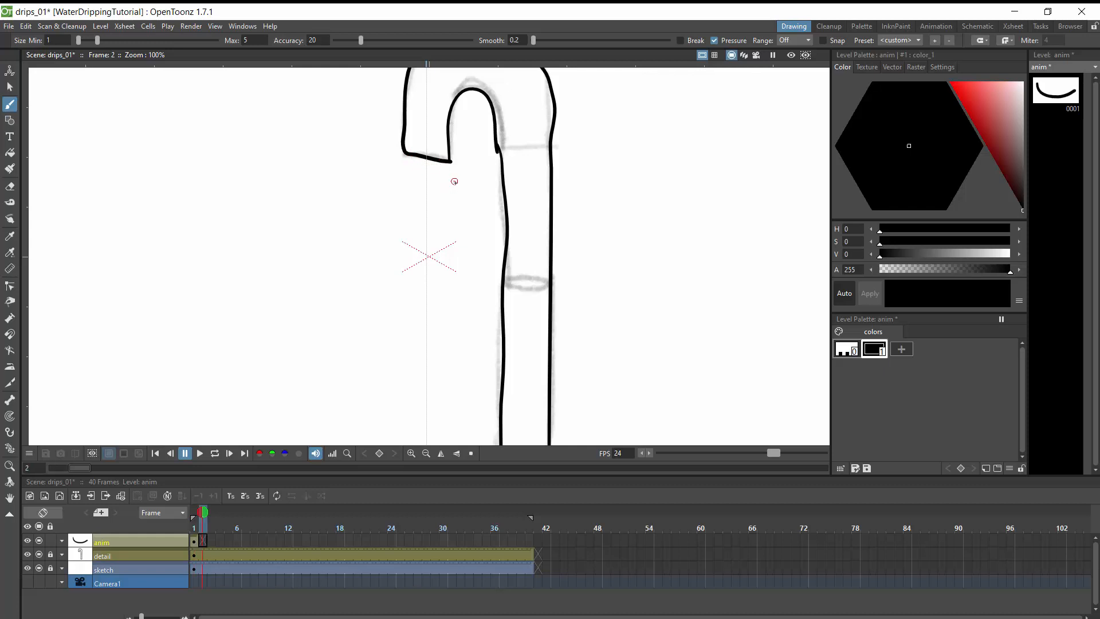
pyautogui.press('Left')
pyautogui.press('Right')
pyautogui.press('Right')
pyautogui.press('Left')
pyautogui.press('Left')
pyautogui.click(205, 549)
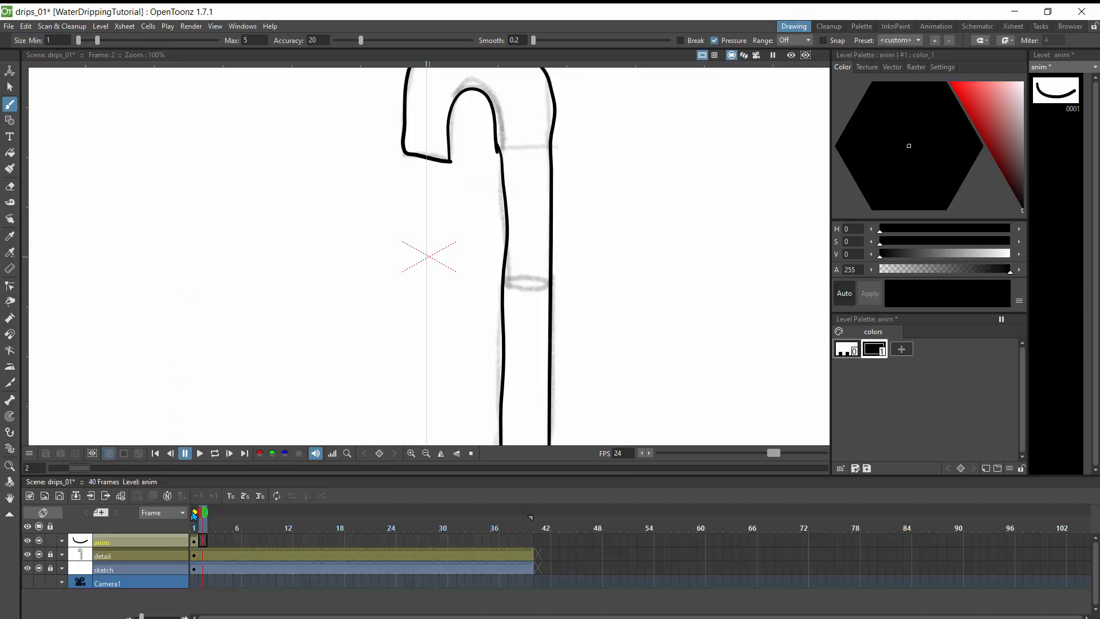
pyautogui.click(195, 516)
pyautogui.press('Left')
pyautogui.press('Right')
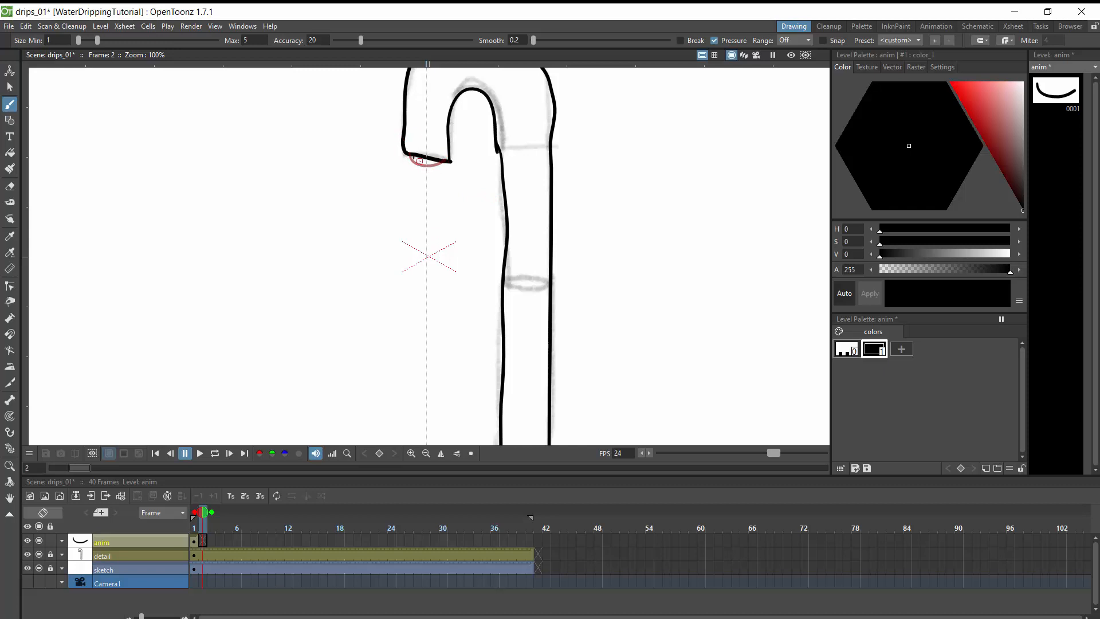
# Draw the growing drop under the spout on frames 2, 3 and 4, each curve hanging lower than the previous one
pyautogui.click(419, 161)
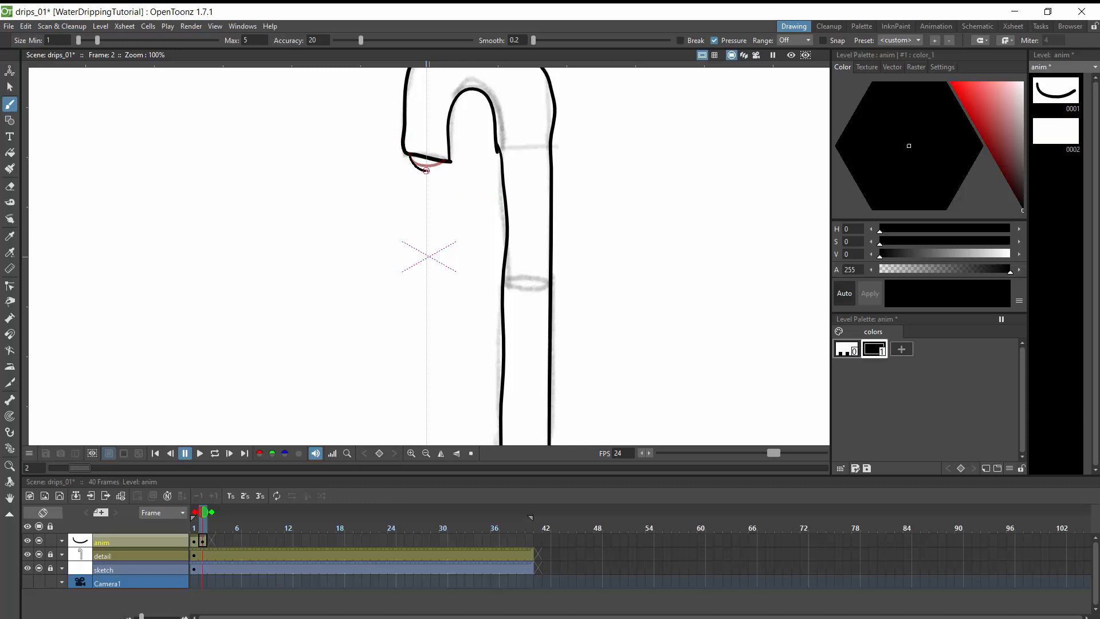
pyautogui.press('.')
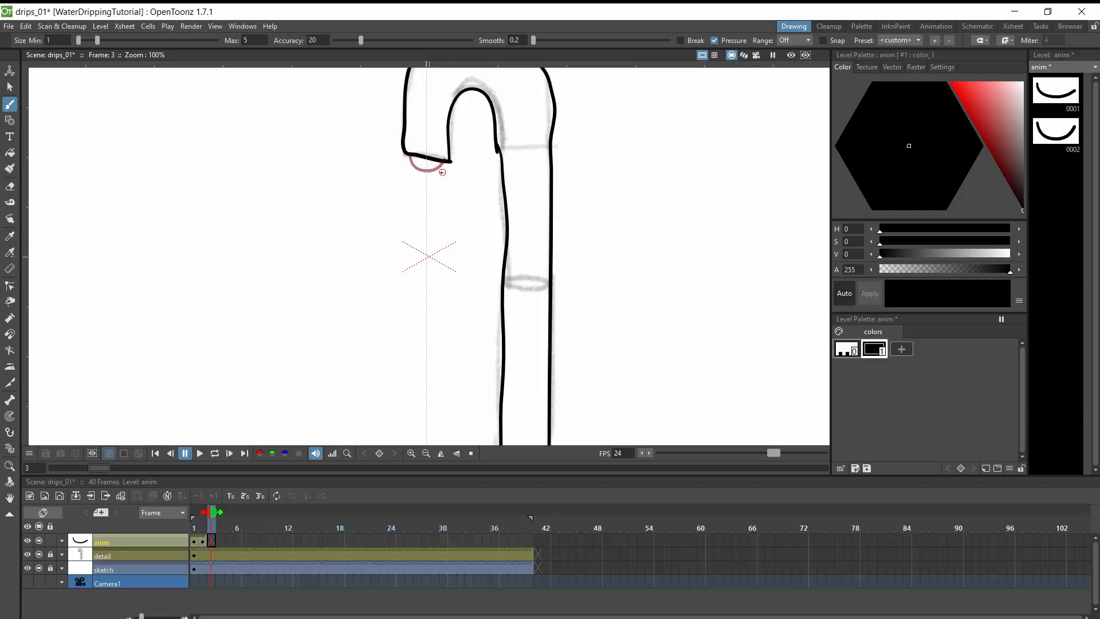
pyautogui.click(408, 156)
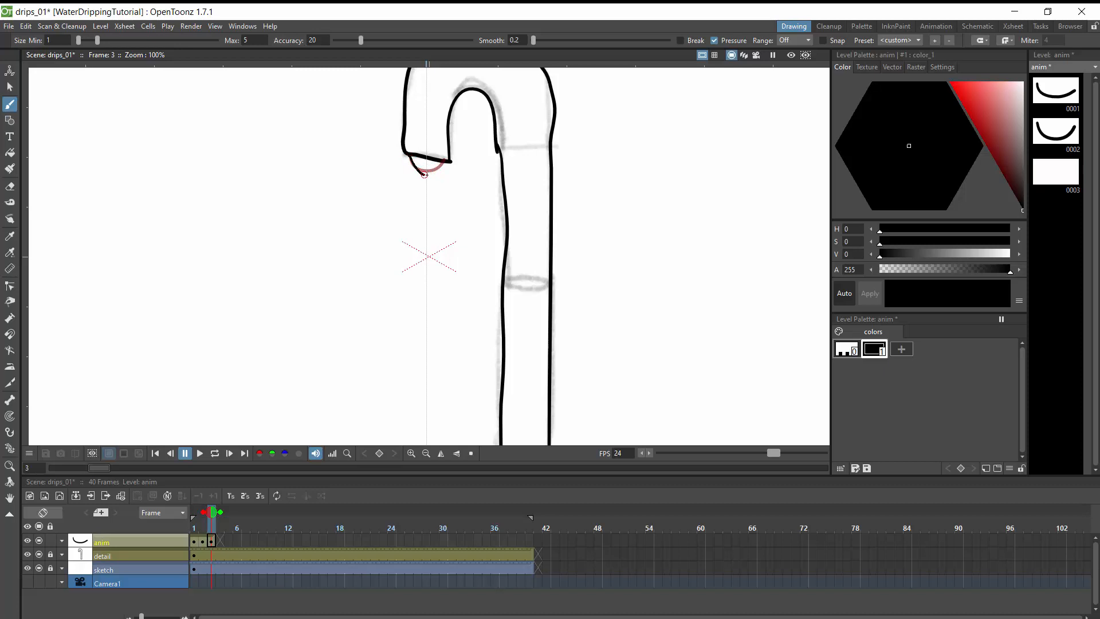
pyautogui.press('.')
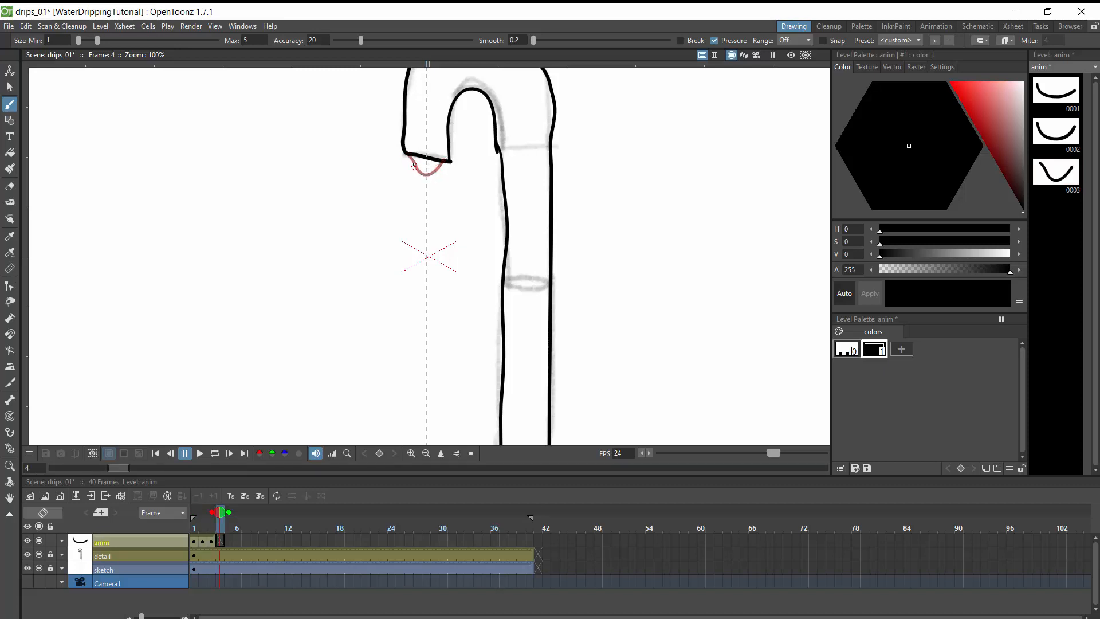
pyautogui.click(412, 157)
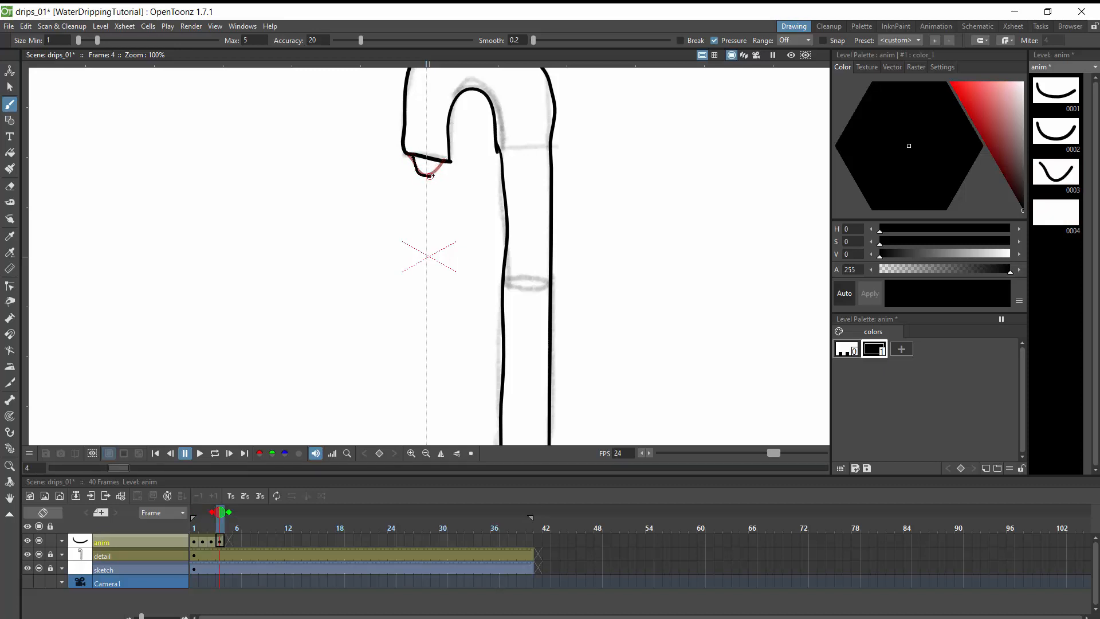
pyautogui.moveTo(440, 160); pyautogui.dragTo(442, 161)
# Draw the drop narrowing and stretching on frames 5 and 6, and closing into a teardrop on frame 7
pyautogui.press('.')
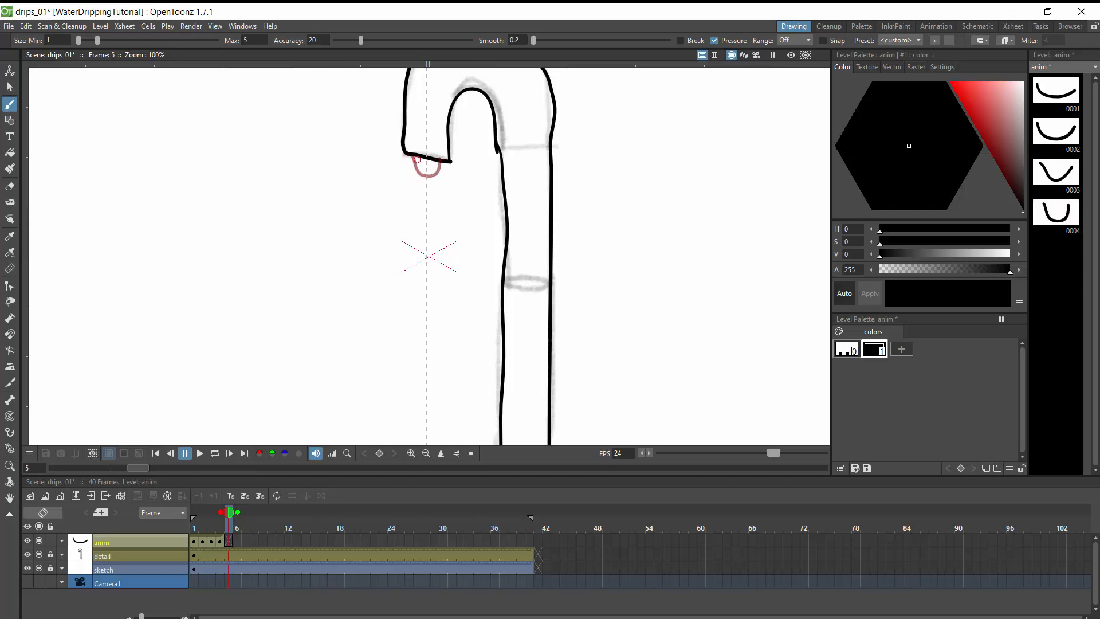
pyautogui.click(418, 160)
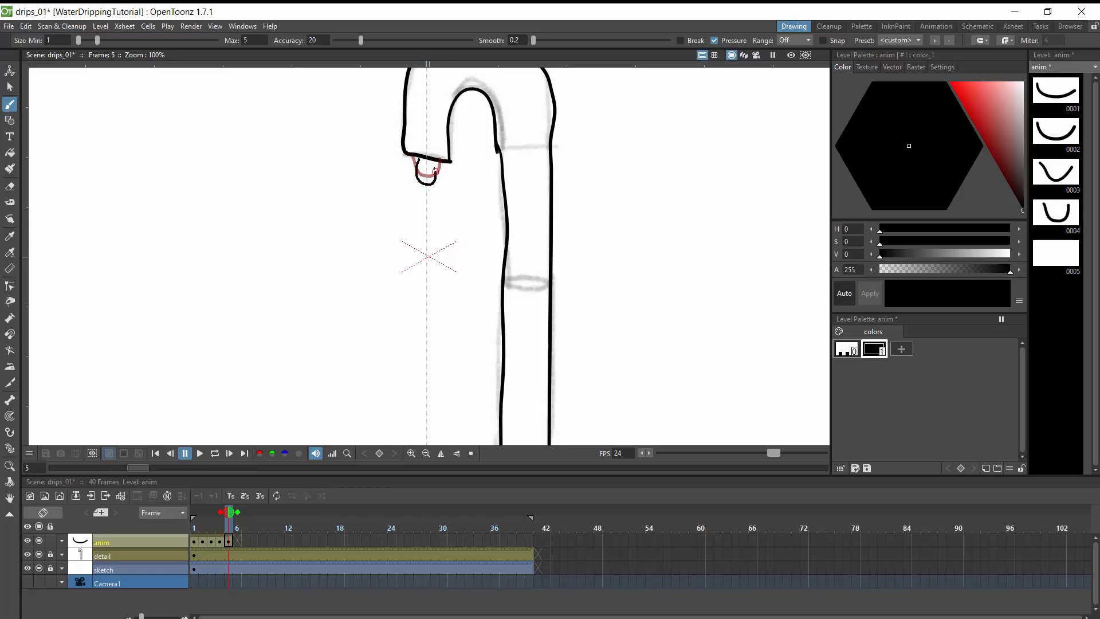
pyautogui.moveTo(432, 159); pyautogui.dragTo(430, 164)
pyautogui.press('.')
pyautogui.click(422, 159)
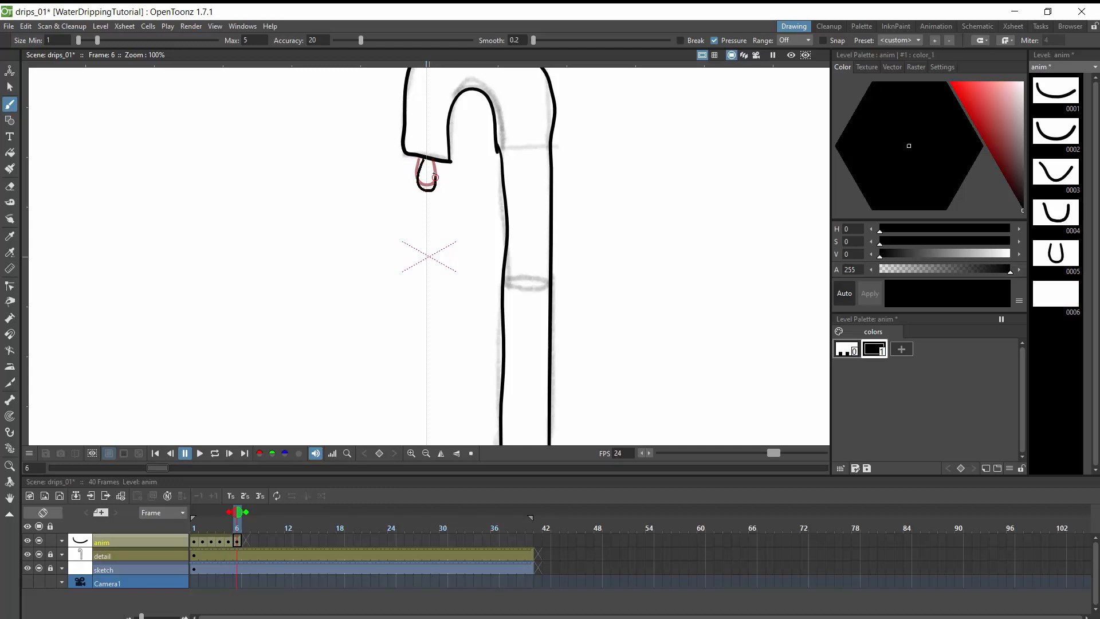
pyautogui.press('.')
pyautogui.moveTo(430, 157)
pyautogui.mouseDown()
pyautogui.moveTo(417, 192)
pyautogui.moveTo(426, 198)
pyautogui.moveTo(435, 181)
pyautogui.moveTo(426, 157)
pyautogui.mouseUp()
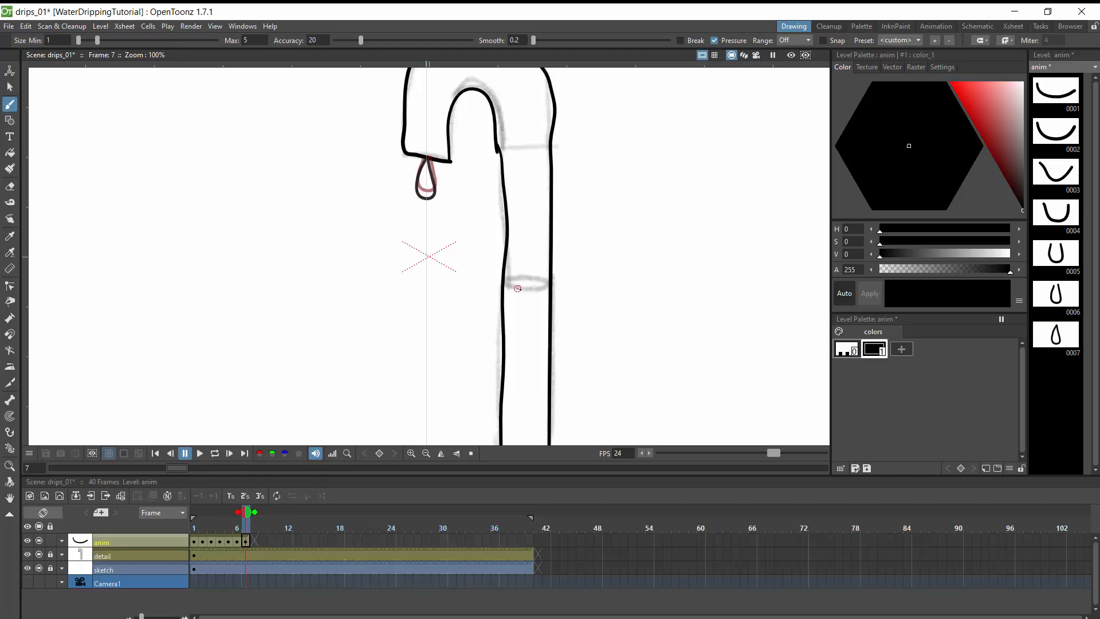
# Step back through the drop drawings to frame 1 to check the growth and the onion skin of neighbouring frames
pyautogui.press(',')
pyautogui.press(',')
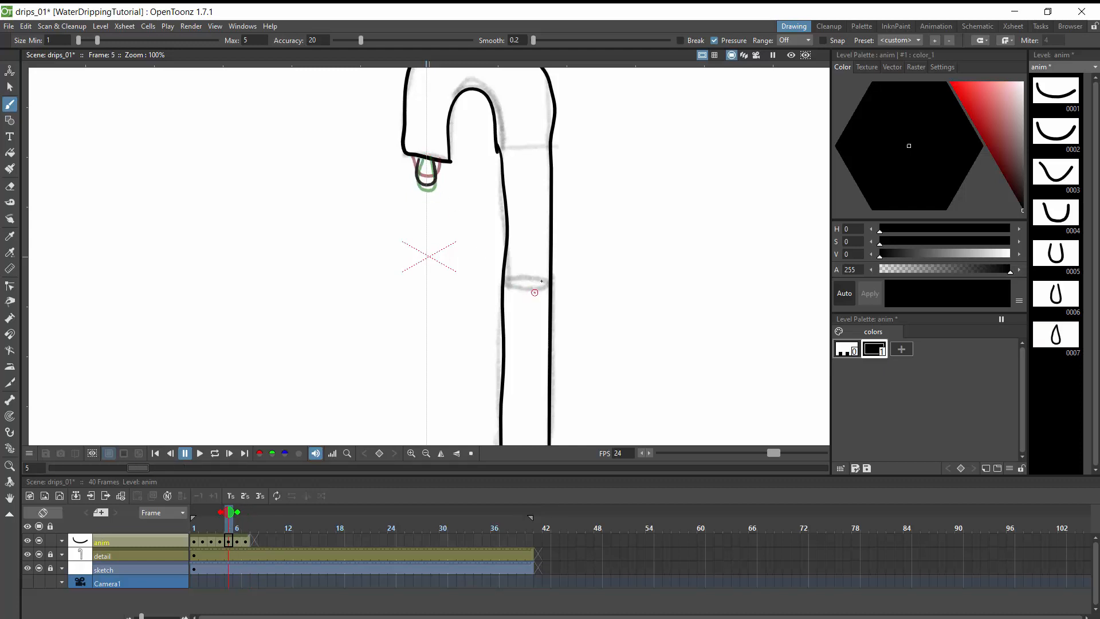
pyautogui.press(',')
pyautogui.press(',')
pyautogui.press(',')
pyautogui.press(',')
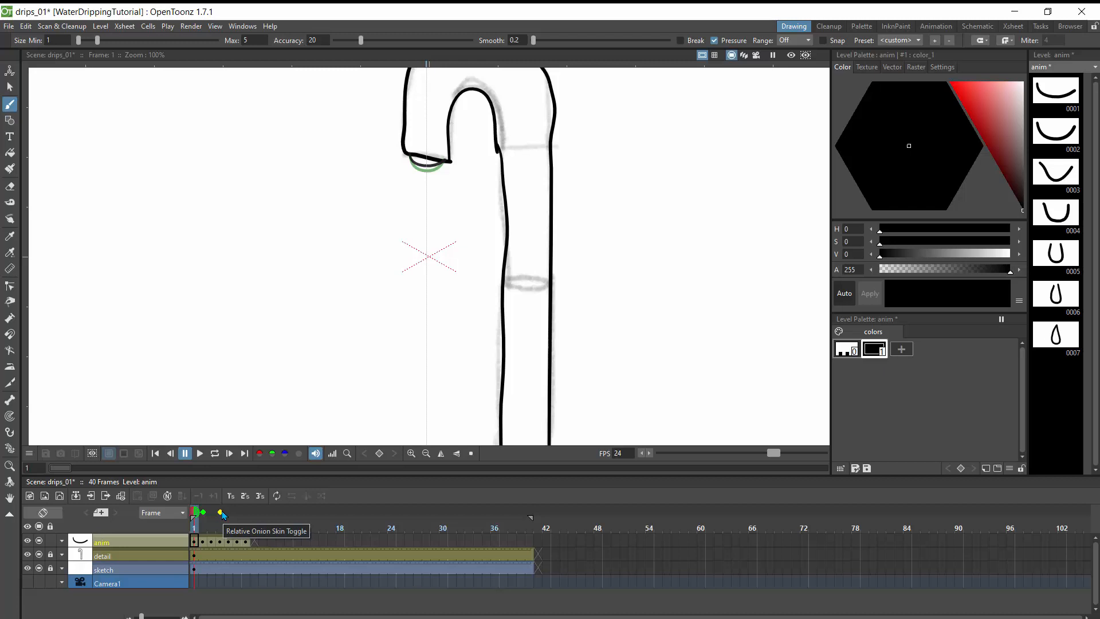
pyautogui.press('.')
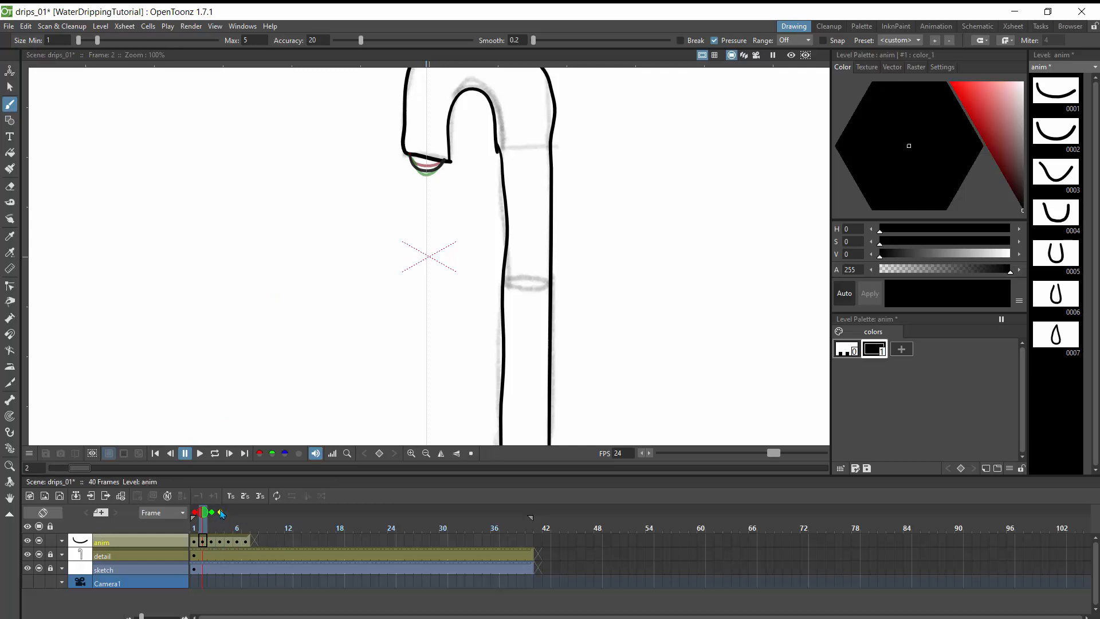
pyautogui.click(221, 511)
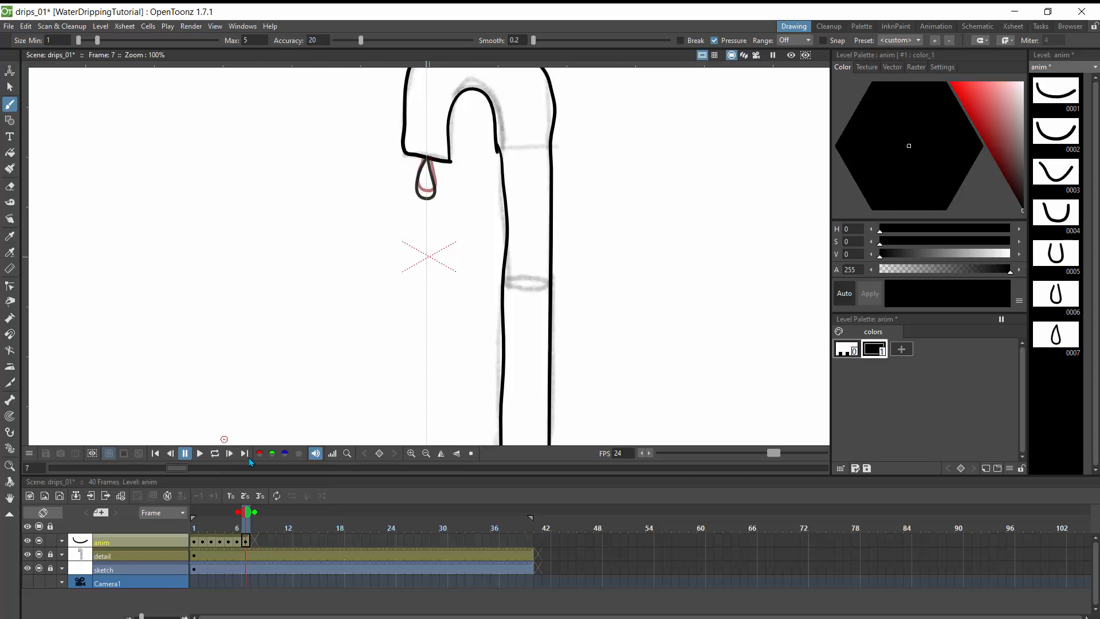
# Turn off the following frame's onion skin and draw a detached teardrop just below the spout on frame 8
pyautogui.click(257, 528)
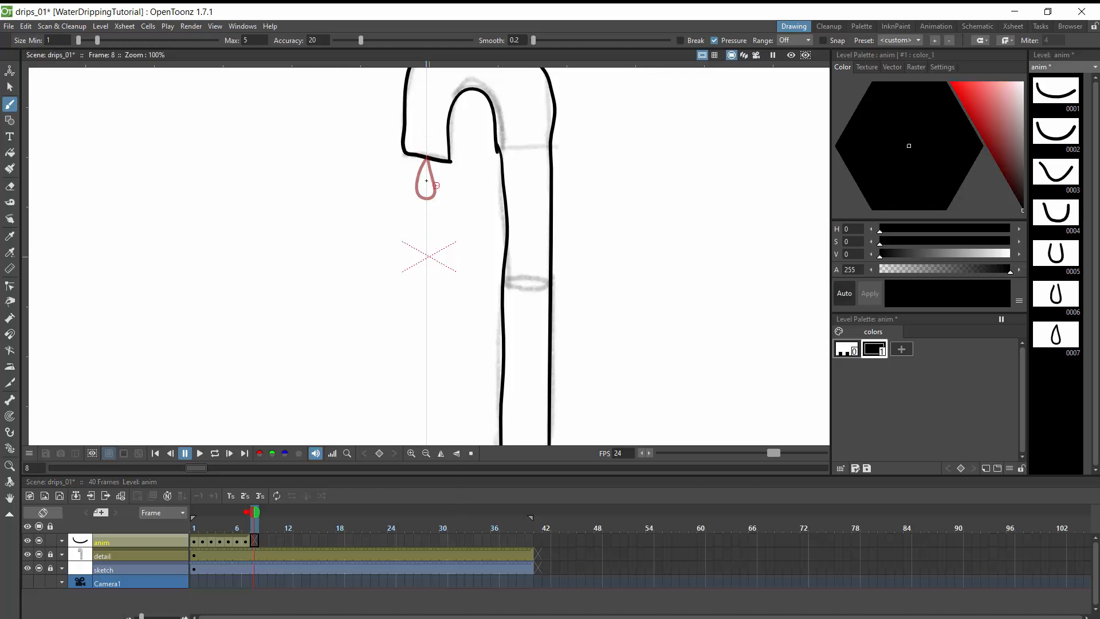
pyautogui.moveTo(425, 174)
pyautogui.mouseDown()
pyautogui.moveTo(422, 214)
pyautogui.moveTo(440, 194)
pyautogui.moveTo(432, 178)
pyautogui.mouseUp()
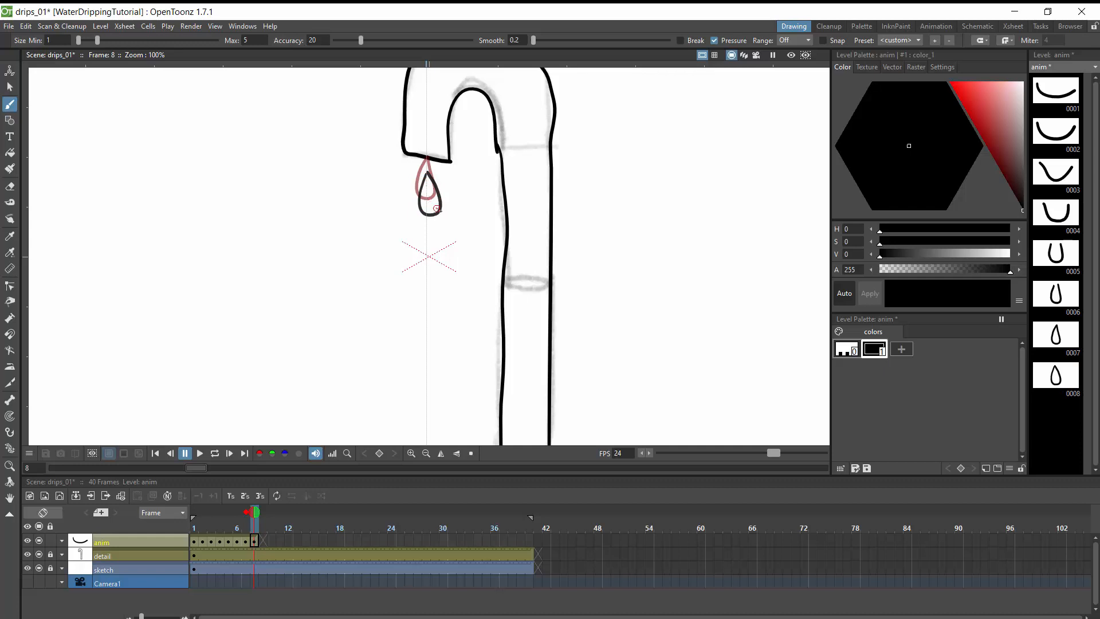
# Undo the teardrop on frame 8 and redraw it narrower just below the spout
pyautogui.hotkey('ctrl', 'z')
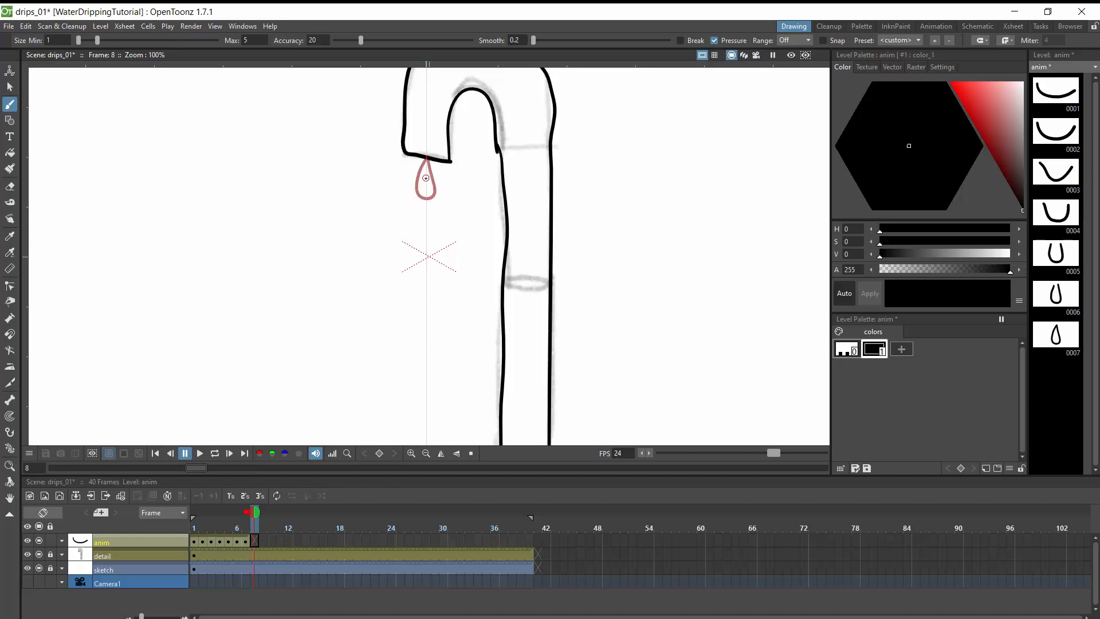
pyautogui.moveTo(425, 178)
pyautogui.mouseDown()
pyautogui.moveTo(419, 212)
pyautogui.moveTo(436, 199)
pyautogui.moveTo(428, 177)
pyautogui.mouseUp()
pyautogui.press('.')
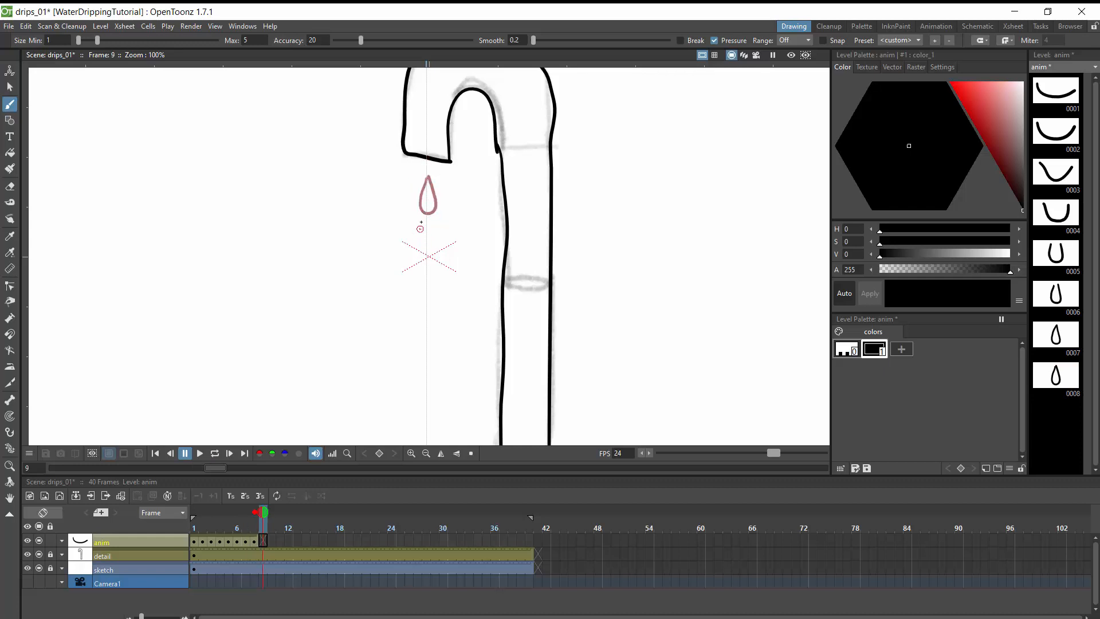
# Draw the falling teardrop on frames 9 to 12, placing each one lower along the vertical guide
pyautogui.moveTo(427, 206)
pyautogui.mouseDown()
pyautogui.moveTo(420, 244)
pyautogui.moveTo(435, 230)
pyautogui.moveTo(428, 201)
pyautogui.mouseUp()
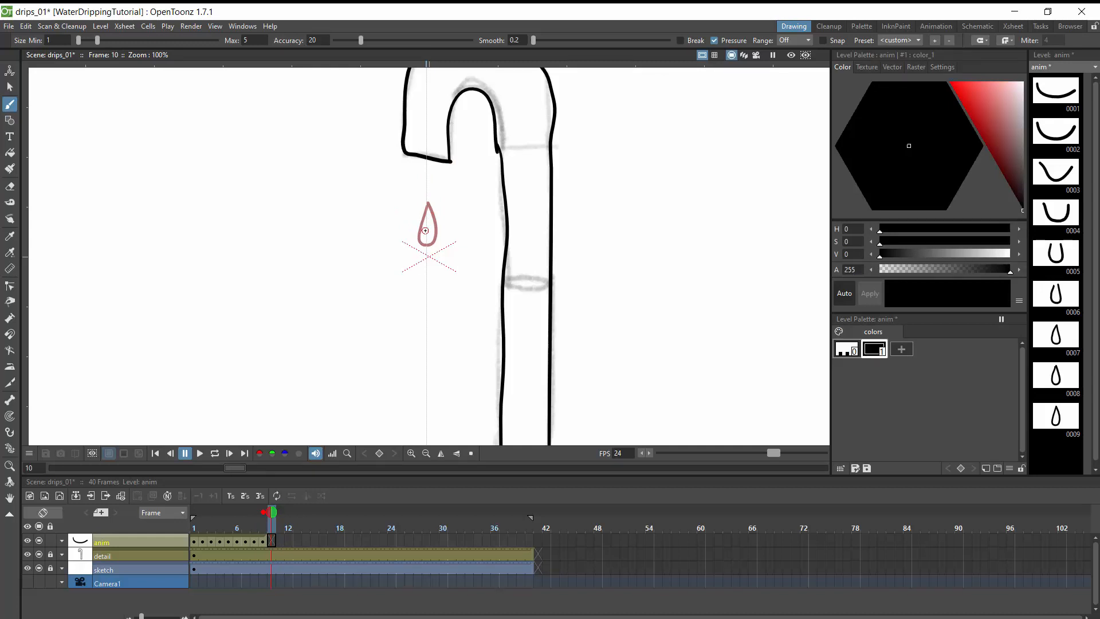
pyautogui.moveTo(425, 230)
pyautogui.mouseDown()
pyautogui.moveTo(418, 267)
pyautogui.moveTo(438, 264)
pyautogui.moveTo(426, 231)
pyautogui.moveTo(416, 286)
pyautogui.moveTo(434, 293)
pyautogui.moveTo(427, 254)
pyautogui.moveTo(419, 317)
pyautogui.moveTo(431, 332)
pyautogui.moveTo(428, 285)
pyautogui.mouseUp()
pyautogui.press('.')
pyautogui.press('.')
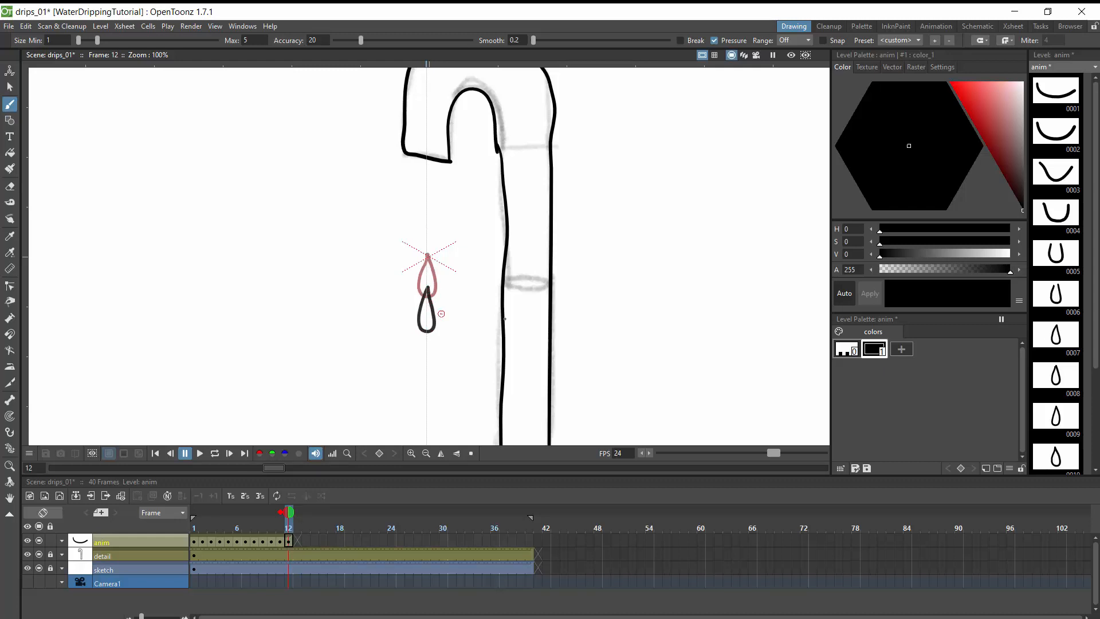
# Check the drop's spacing on frames 11 and 12, and draw the teardrop lower along the guide on frame 13
pyautogui.click(426, 453)
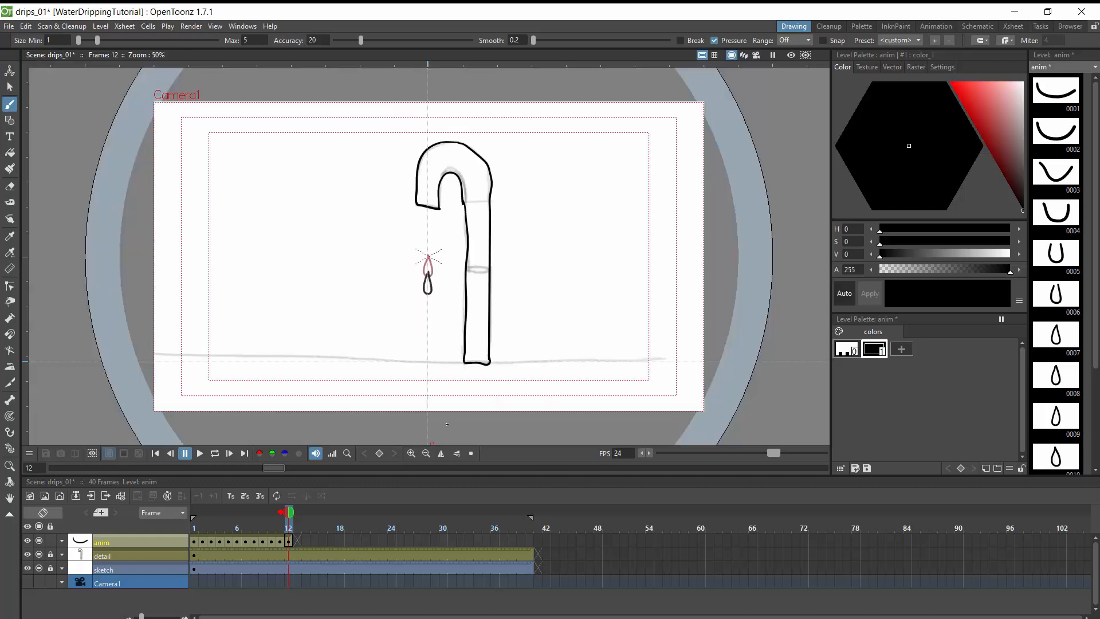
pyautogui.click(411, 453)
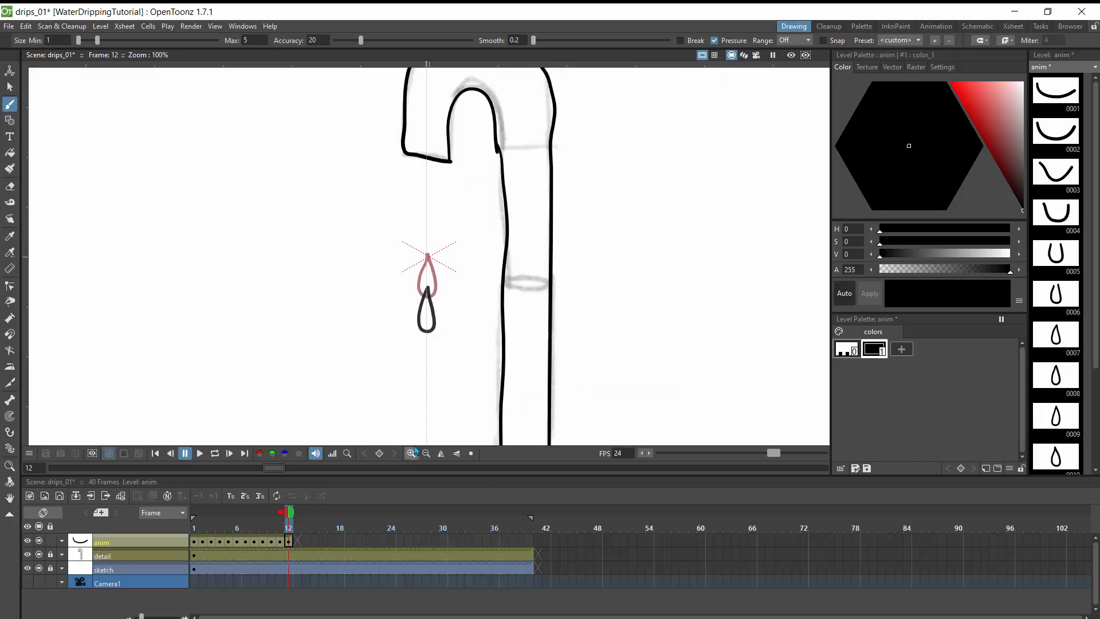
pyautogui.scroll(-1, 310, 375)
pyautogui.scroll(-1, 137, 408)
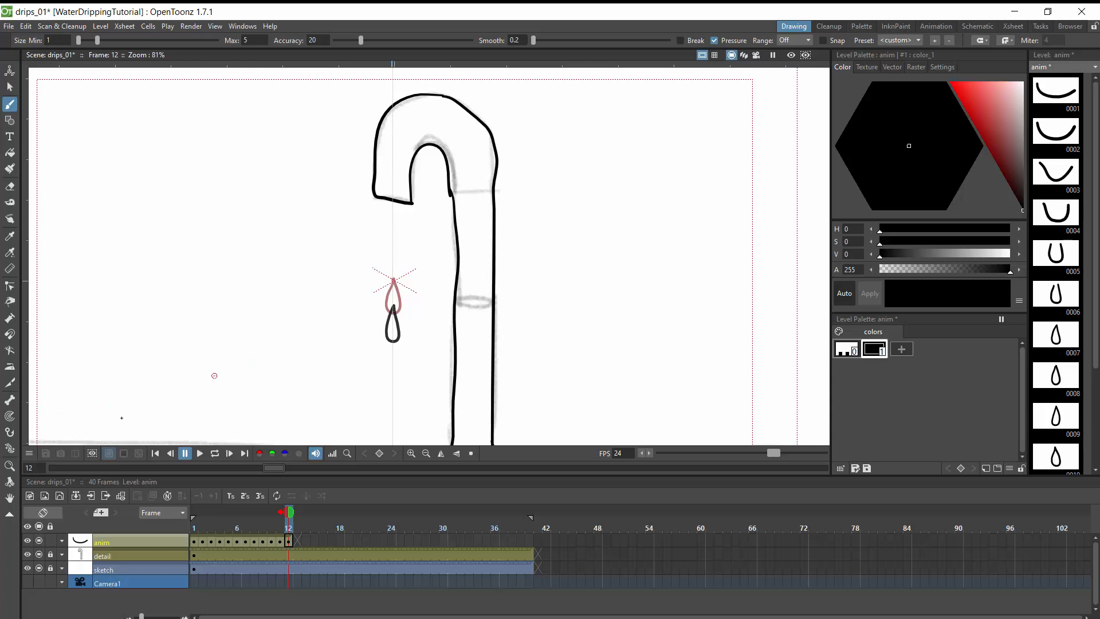
pyautogui.click(10, 497)
pyautogui.moveTo(366, 346); pyautogui.dragTo(408, 280)
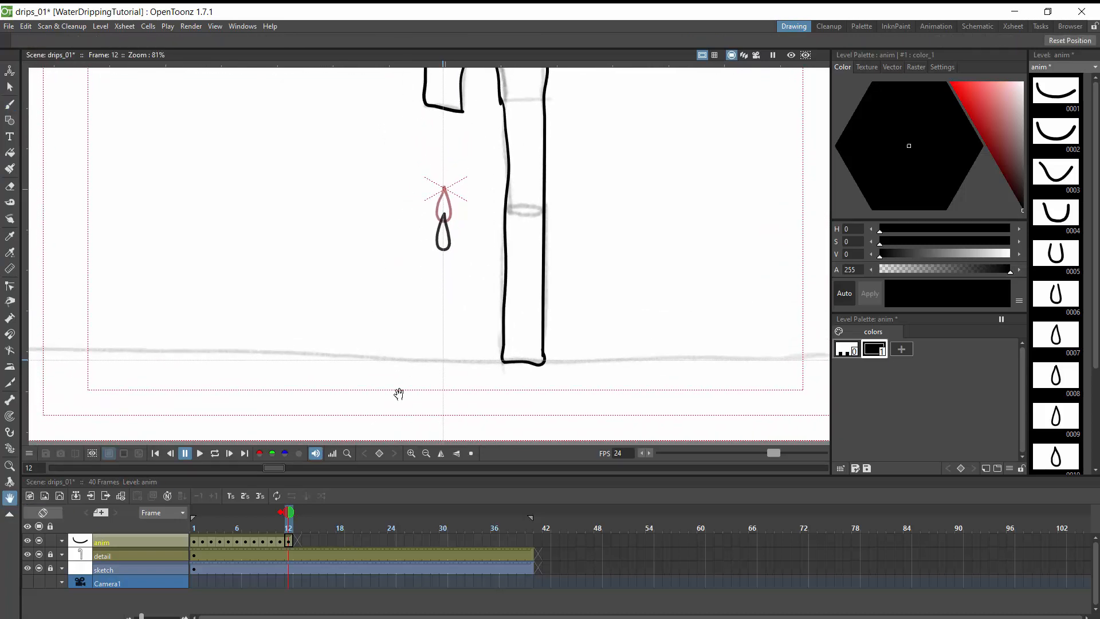
pyautogui.click(280, 541)
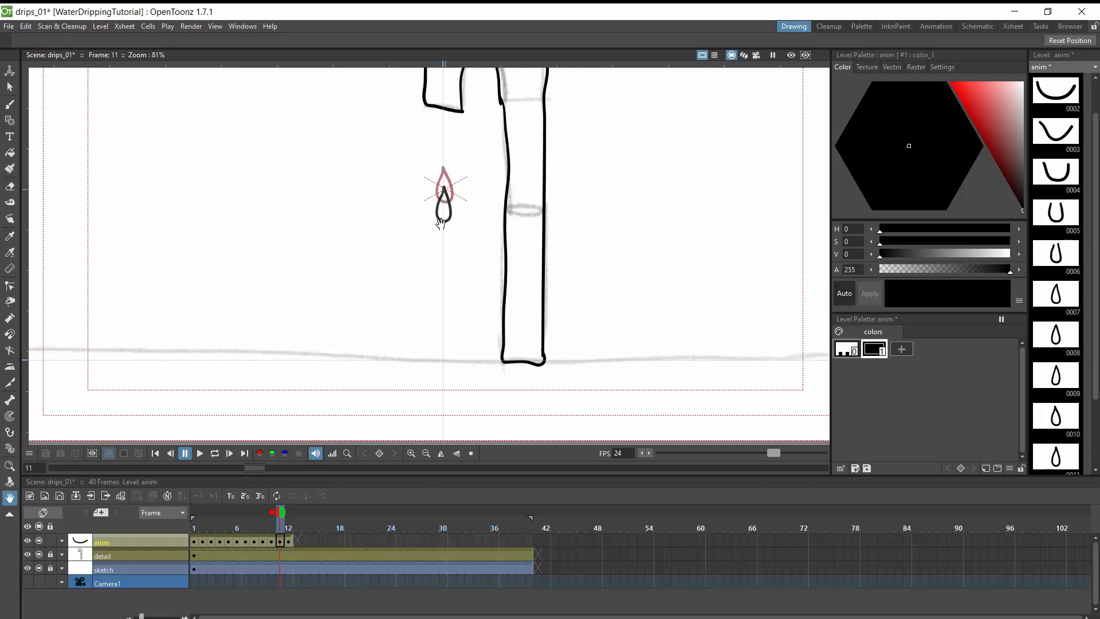
pyautogui.press('b')
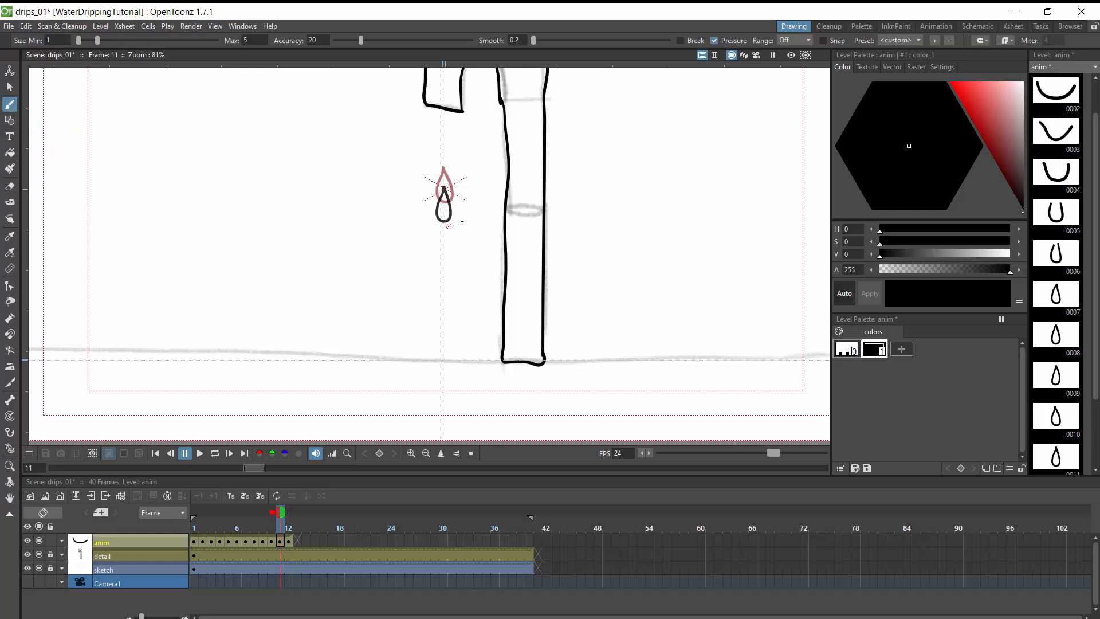
pyautogui.press('.')
pyautogui.press('.')
pyautogui.press(',')
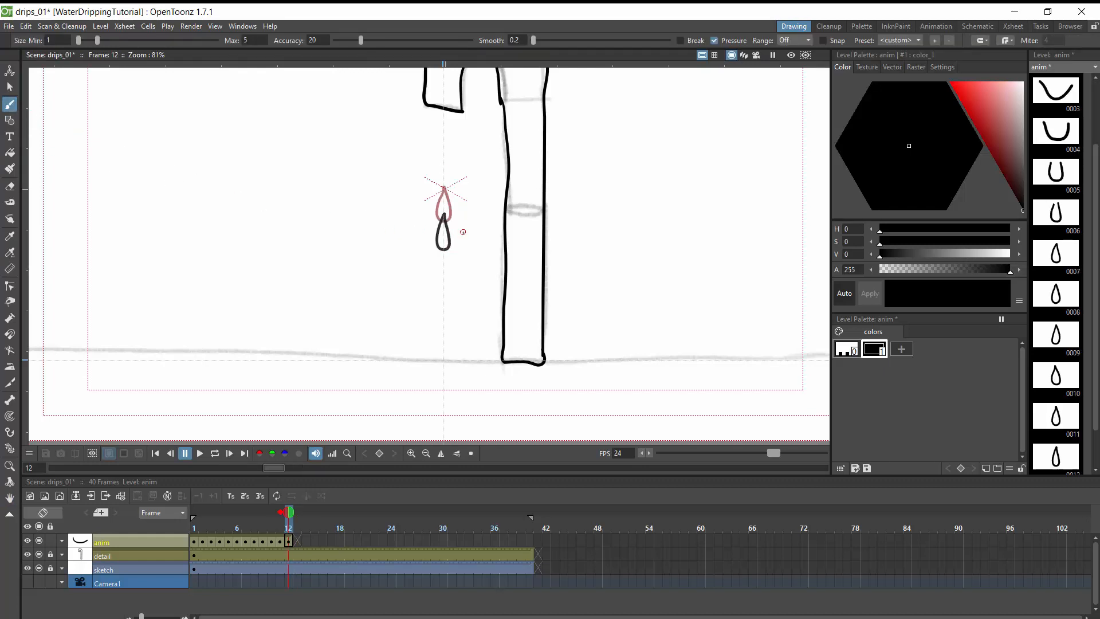
pyautogui.press('.')
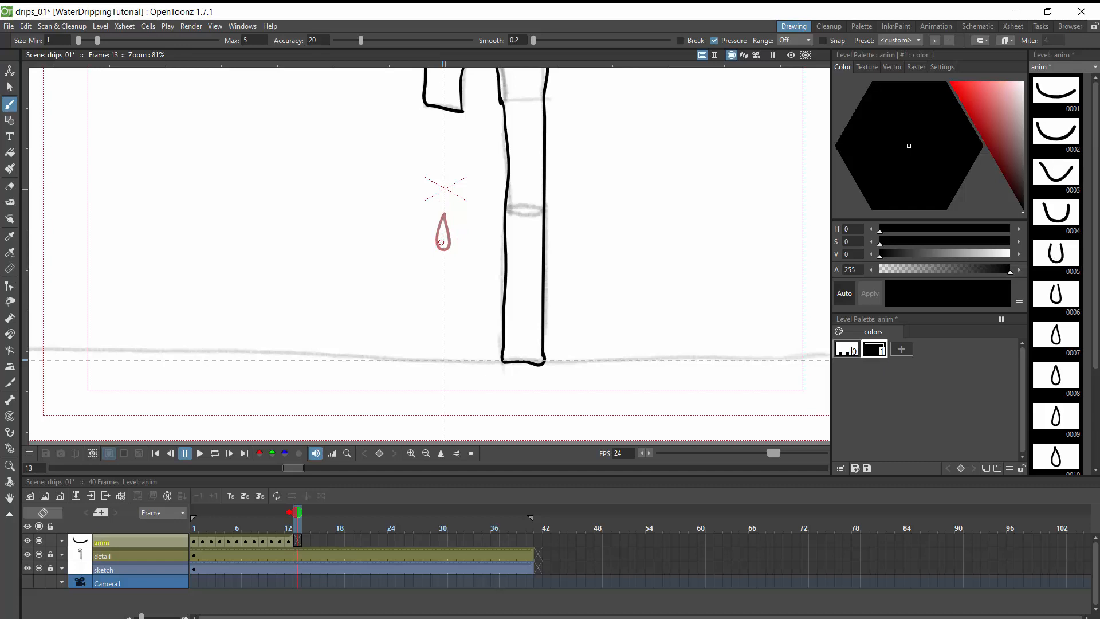
pyautogui.moveTo(441, 243)
pyautogui.mouseDown()
pyautogui.moveTo(445, 275)
pyautogui.moveTo(443, 241)
pyautogui.moveTo(437, 313)
pyautogui.moveTo(449, 322)
pyautogui.moveTo(441, 310)
pyautogui.mouseUp()
pyautogui.press('.')
# Undo the attempt on frame 14, and draw the teardrop above the ground there and touching the ground line on frame 15
pyautogui.hotkey('ctrl', 'z')
pyautogui.hotkey('ctrl', 'z')
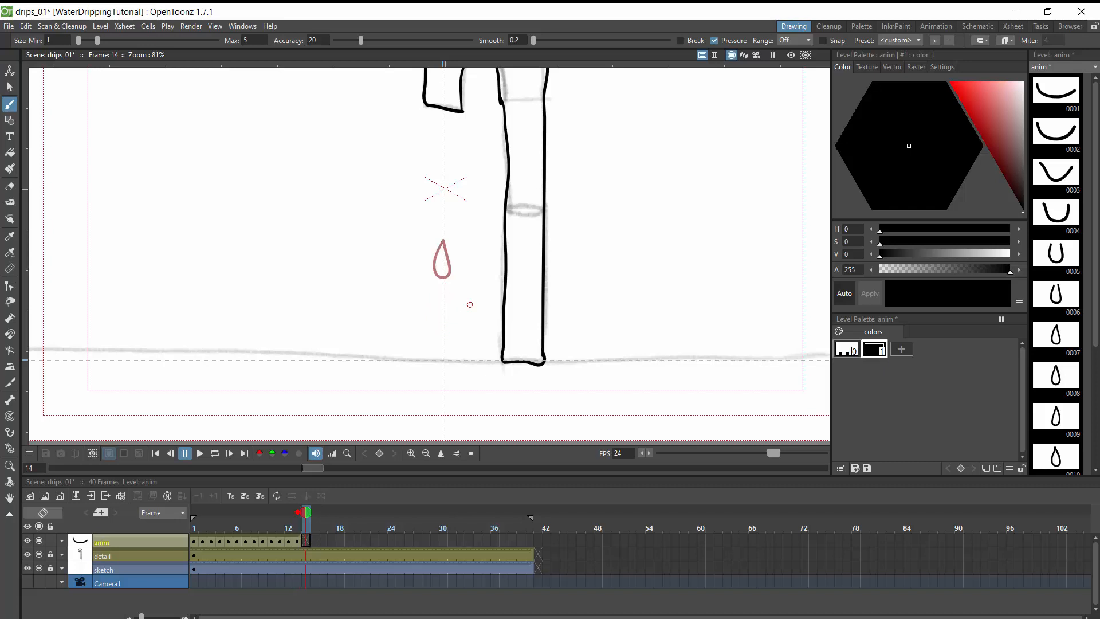
pyautogui.moveTo(443, 300)
pyautogui.mouseDown()
pyautogui.moveTo(442, 333)
pyautogui.moveTo(445, 299)
pyautogui.mouseUp()
pyautogui.press('.')
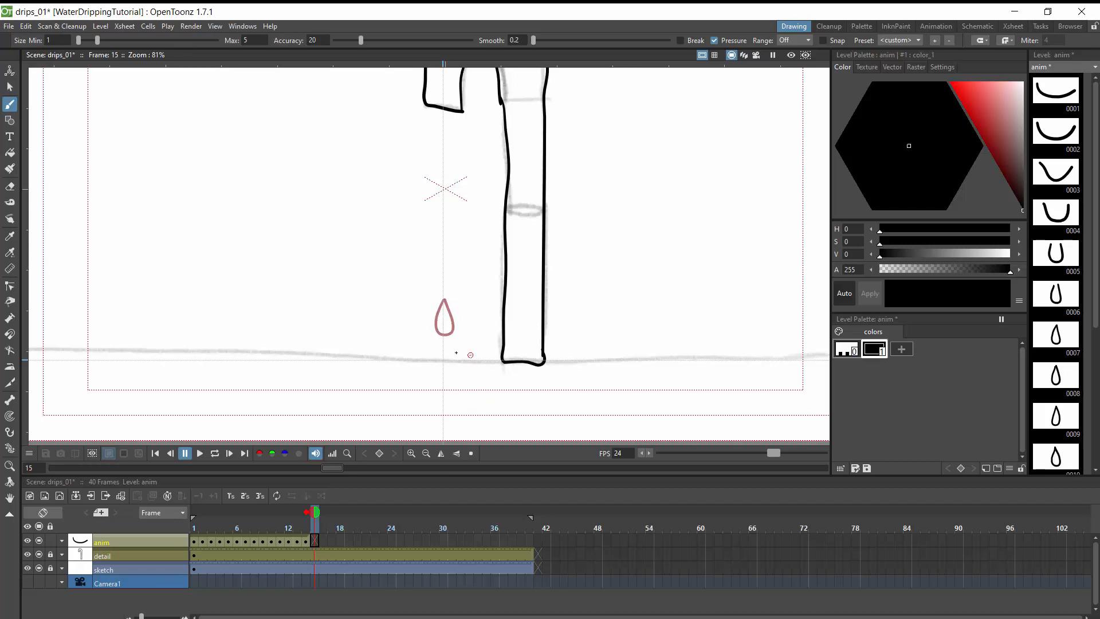
pyautogui.moveTo(441, 323)
pyautogui.mouseDown()
pyautogui.moveTo(435, 348)
pyautogui.moveTo(448, 340)
pyautogui.moveTo(443, 323)
pyautogui.mouseUp()
pyautogui.press('.')
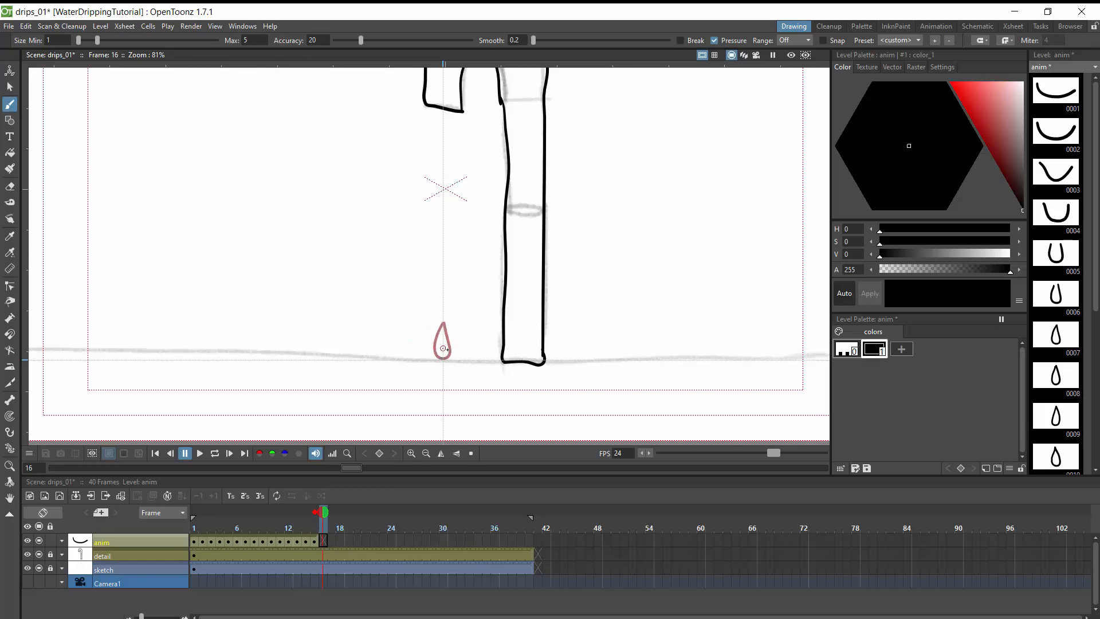
# Draw the drop flattened on the ground line with a small pointed top on frame 16
pyautogui.moveTo(441, 341); pyautogui.dragTo(440, 343)
pyautogui.moveTo(442, 343); pyautogui.dragTo(442, 342)
pyautogui.scroll(1, 560, 391)
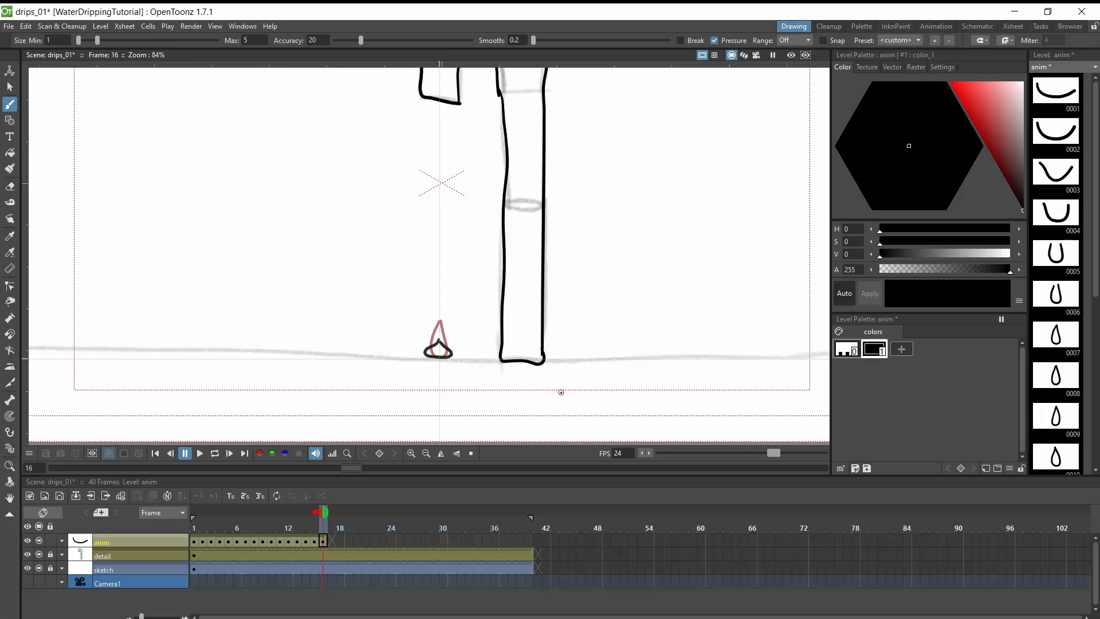
pyautogui.press('super+Tab')
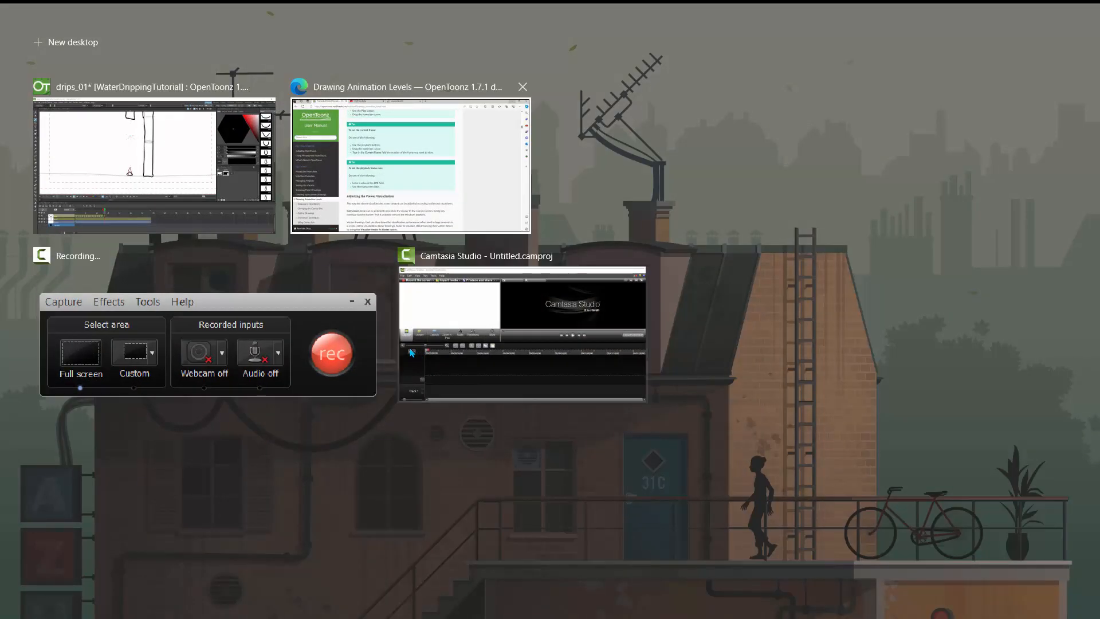
pyautogui.click(161, 170)
pyautogui.press('super+Tab')
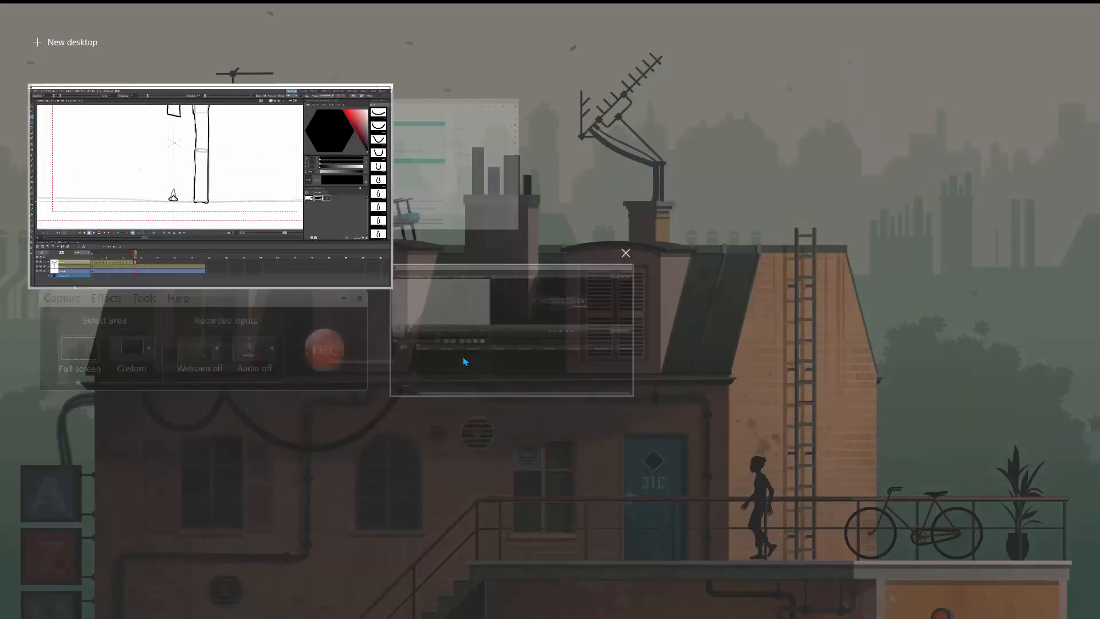
pyautogui.click(180, 177)
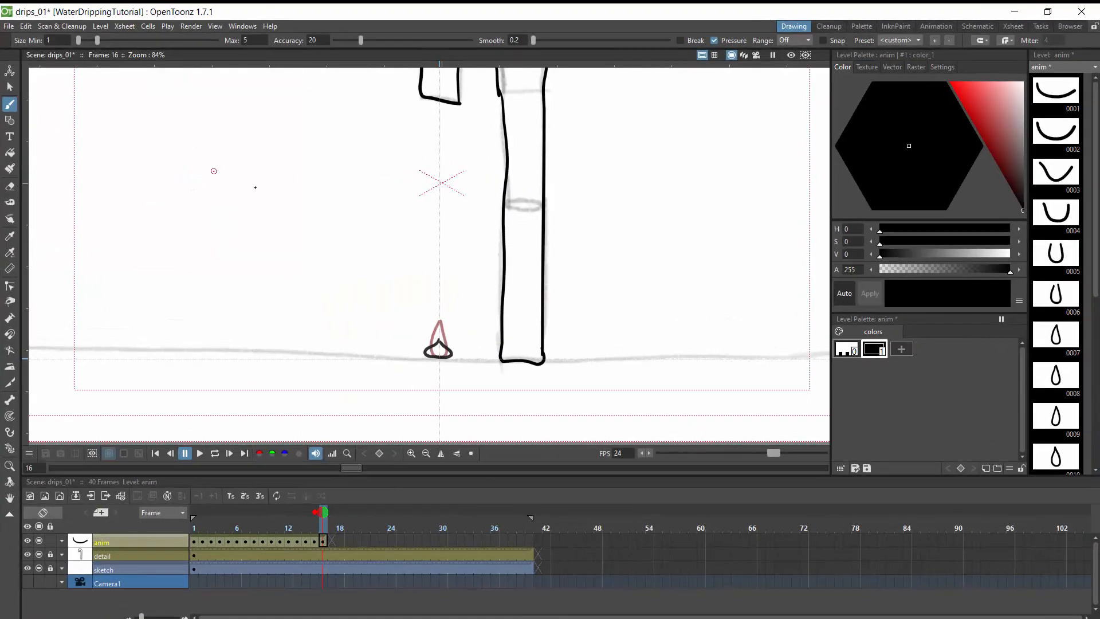
pyautogui.press('super+Tab')
pyautogui.click(184, 175)
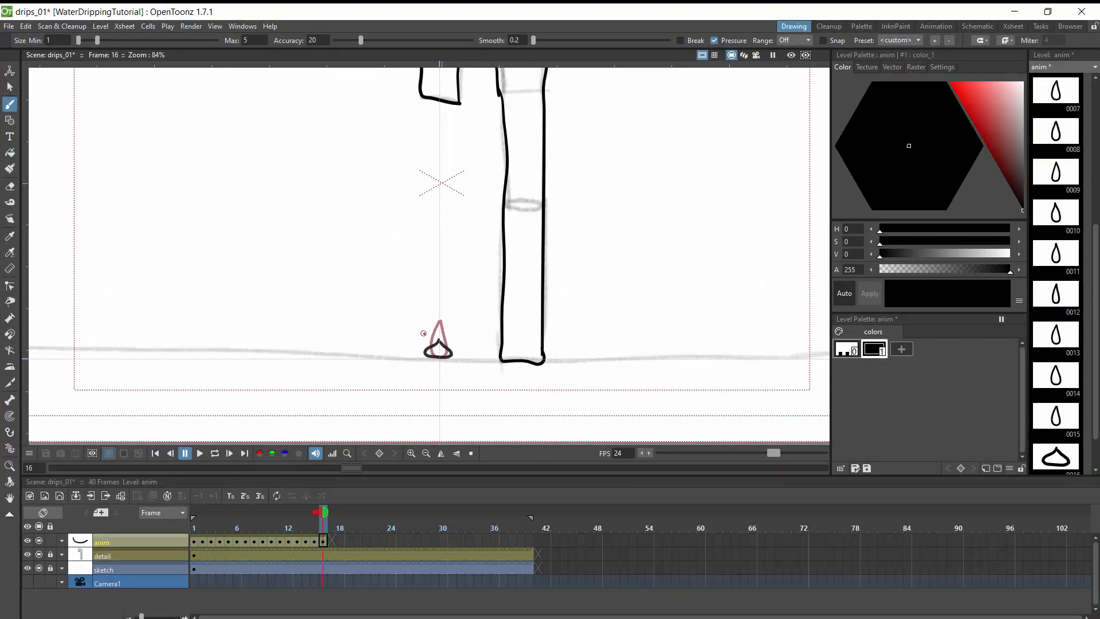
# Draw a splash of three loops fanning out from the impact point on frame 17
pyautogui.moveTo(434, 355); pyautogui.dragTo(432, 354)
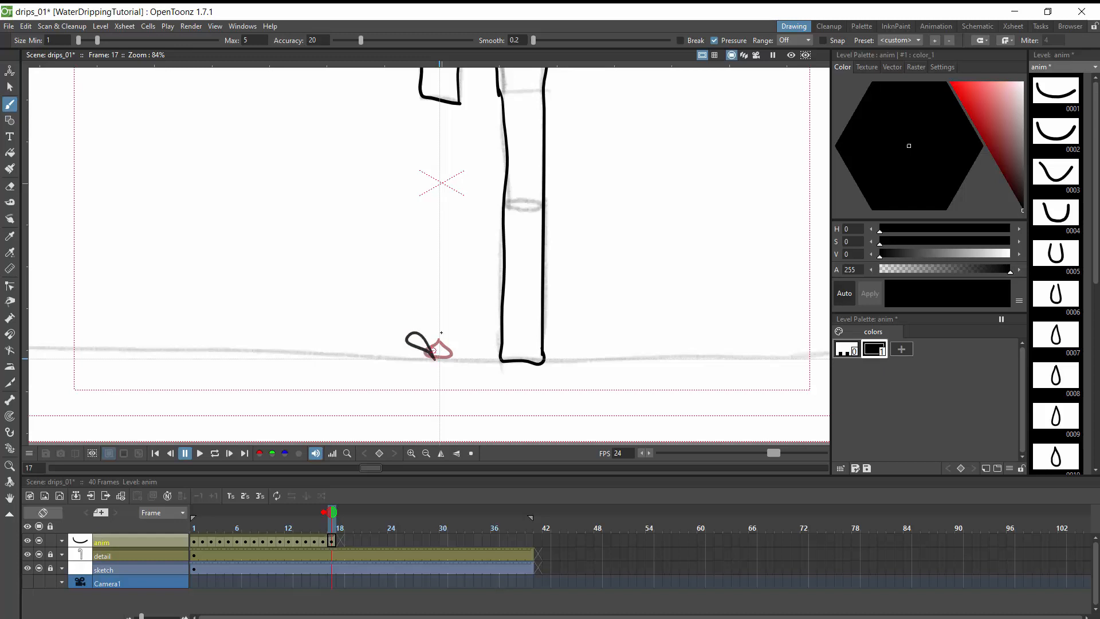
pyautogui.moveTo(441, 355)
pyautogui.mouseDown()
pyautogui.moveTo(466, 337)
pyautogui.moveTo(473, 349)
pyautogui.moveTo(438, 358)
pyautogui.moveTo(449, 320)
pyautogui.moveTo(436, 323)
pyautogui.moveTo(436, 359)
pyautogui.mouseUp()
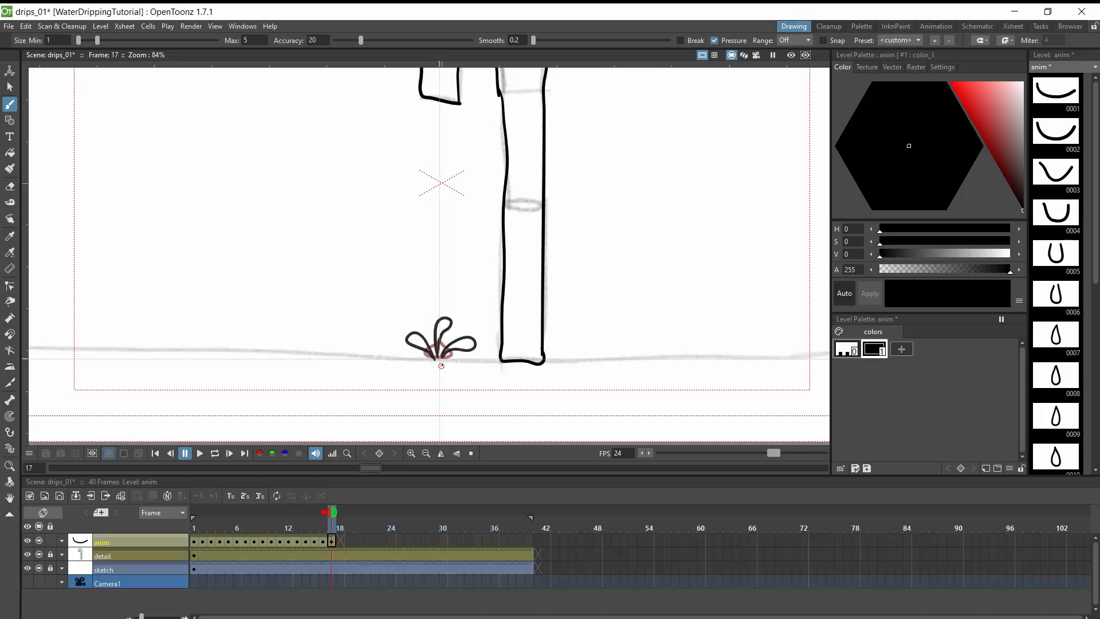
# Step back and forth through the drawings before frame 18 to check the falling drop and its splash
pyautogui.press(',')
pyautogui.press(',')
pyautogui.press(',')
pyautogui.press(',')
pyautogui.press('.')
pyautogui.press('.')
pyautogui.press('.')
pyautogui.press('.')
pyautogui.press('.')
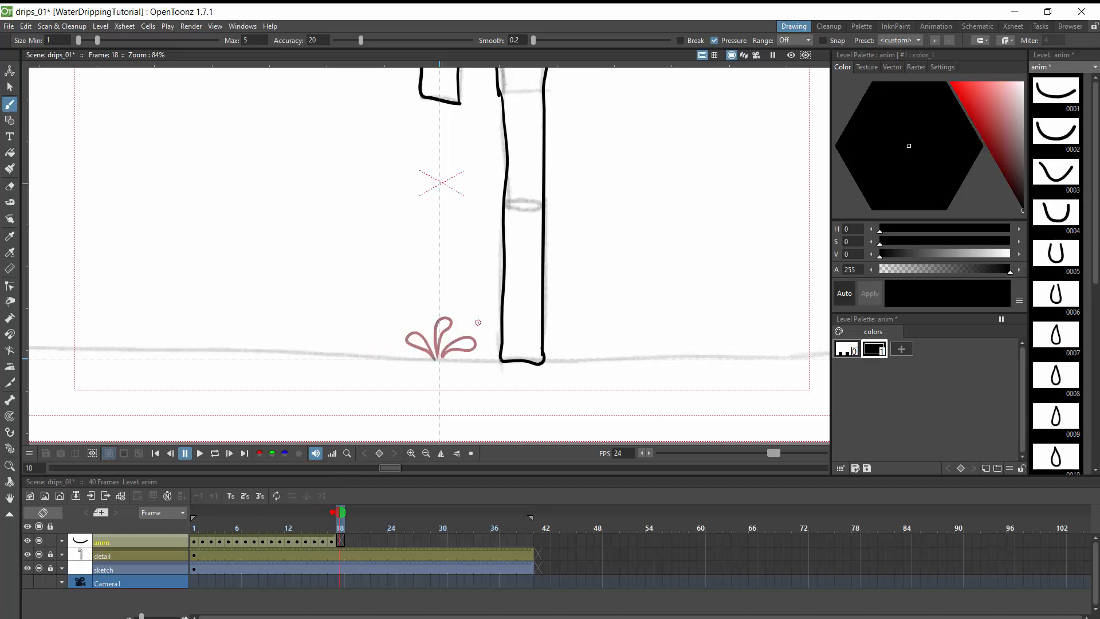
# Draw the left splash droplet flying outward on frames 18 to 21 and as two small droplets on frames 22 and 23
pyautogui.click(429, 354)
pyautogui.moveTo(429, 354)
pyautogui.mouseDown()
pyautogui.moveTo(404, 335)
pyautogui.moveTo(428, 351)
pyautogui.moveTo(397, 333)
pyautogui.moveTo(389, 337)
pyautogui.moveTo(416, 346)
pyautogui.moveTo(359, 345)
pyautogui.moveTo(373, 354)
pyautogui.moveTo(382, 349)
pyautogui.moveTo(349, 342)
pyautogui.mouseUp()
pyautogui.press('.')
pyautogui.press('.')
pyautogui.press('.')
pyautogui.press('.')
pyautogui.press('.')
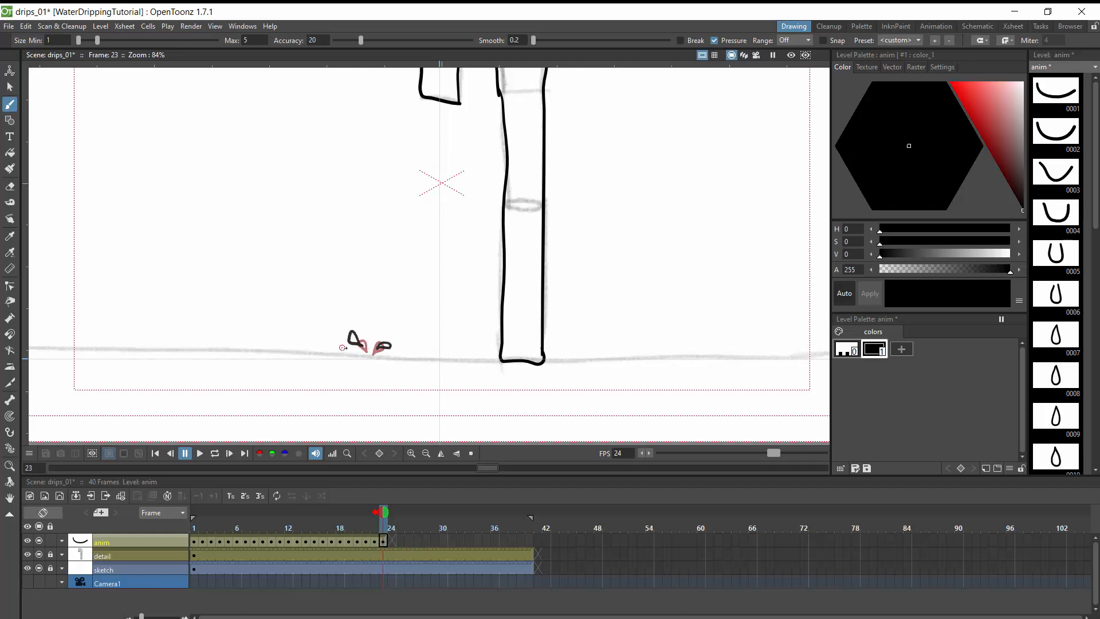
# Draw the two left droplets shrinking and moving apart along the ground on frames 24 to 26
pyautogui.press('.')
pyautogui.moveTo(346, 337); pyautogui.dragTo(392, 349)
pyautogui.press('.')
pyautogui.press('.')
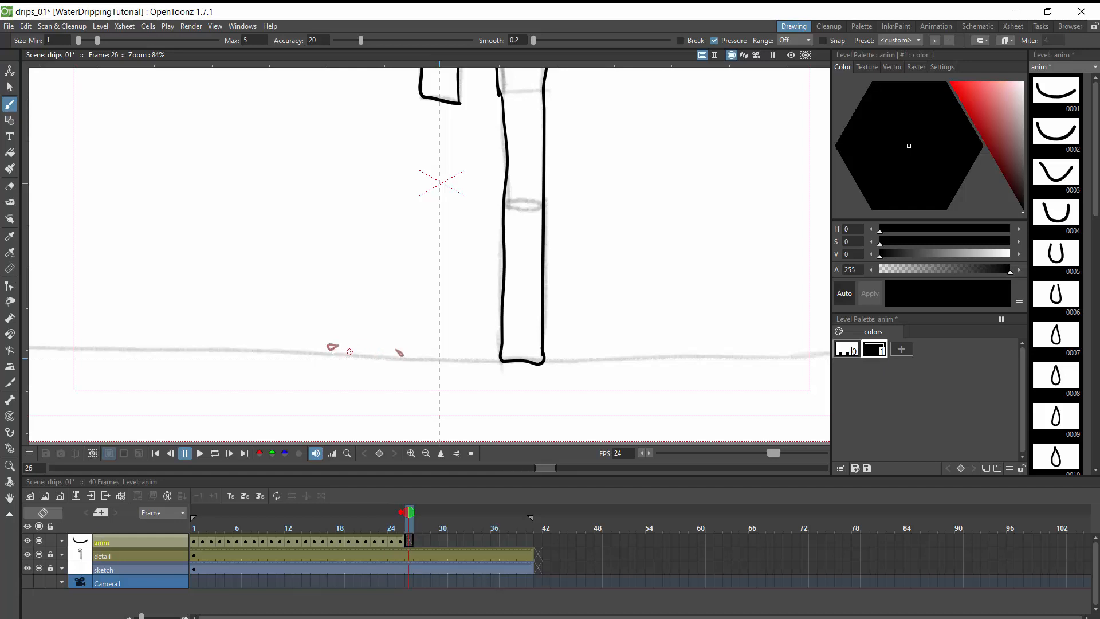
pyautogui.moveTo(320, 348); pyautogui.dragTo(322, 348)
# Step back and forth between frames 16 and 26 to check the splash motion
pyautogui.press(',')
pyautogui.press(',')
pyautogui.press(',')
pyautogui.press(',')
pyautogui.press(',')
pyautogui.press(',')
pyautogui.press(',')
pyautogui.press(',')
pyautogui.press(',')
pyautogui.press(',')
pyautogui.press(',')
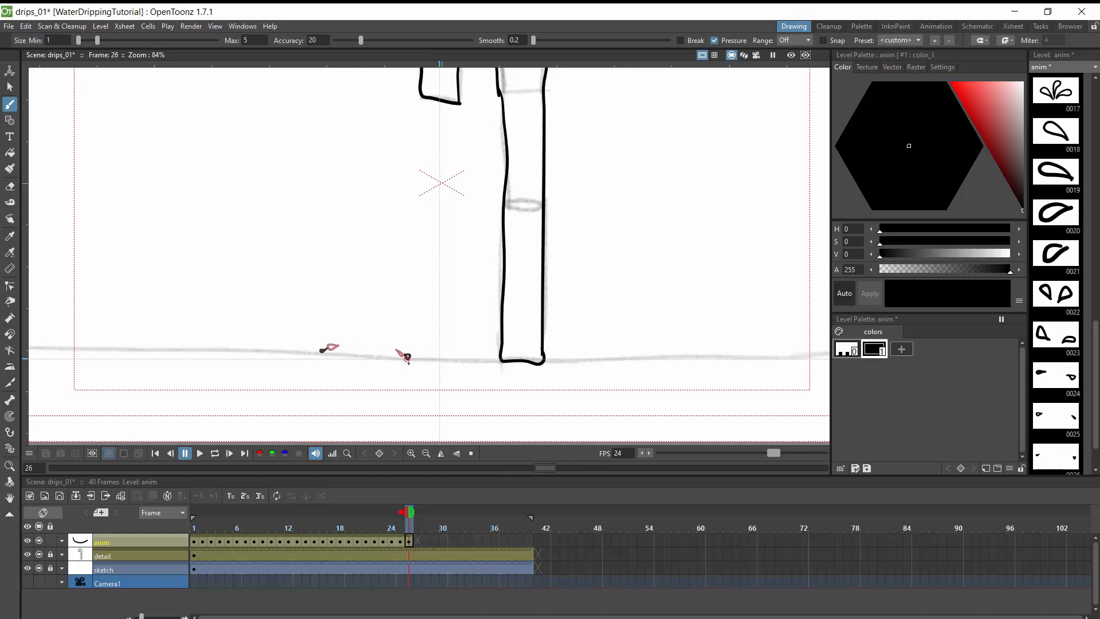
pyautogui.press('.')
pyautogui.press('.')
pyautogui.press('.')
pyautogui.press('.')
pyautogui.press('.')
pyautogui.press('.')
pyautogui.press('.')
pyautogui.press('.')
pyautogui.press('.')
pyautogui.press('.')
pyautogui.press('.')
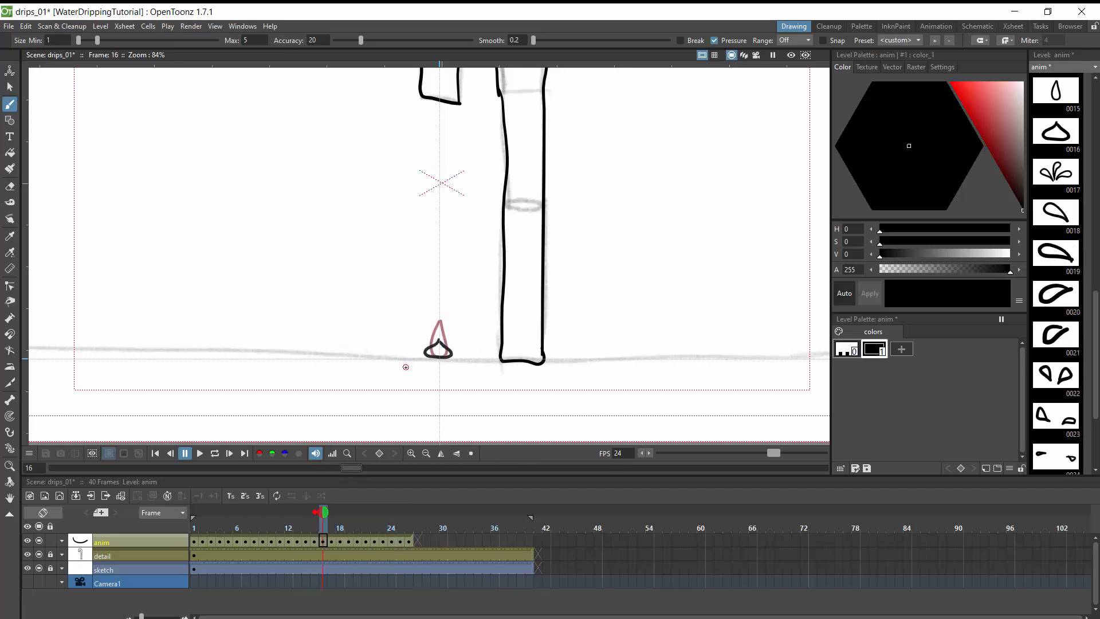
pyautogui.press(',')
pyautogui.press(',')
pyautogui.press(',')
pyautogui.press(',')
pyautogui.press(',')
pyautogui.press(',')
pyautogui.press(',')
pyautogui.press(',')
pyautogui.press(',')
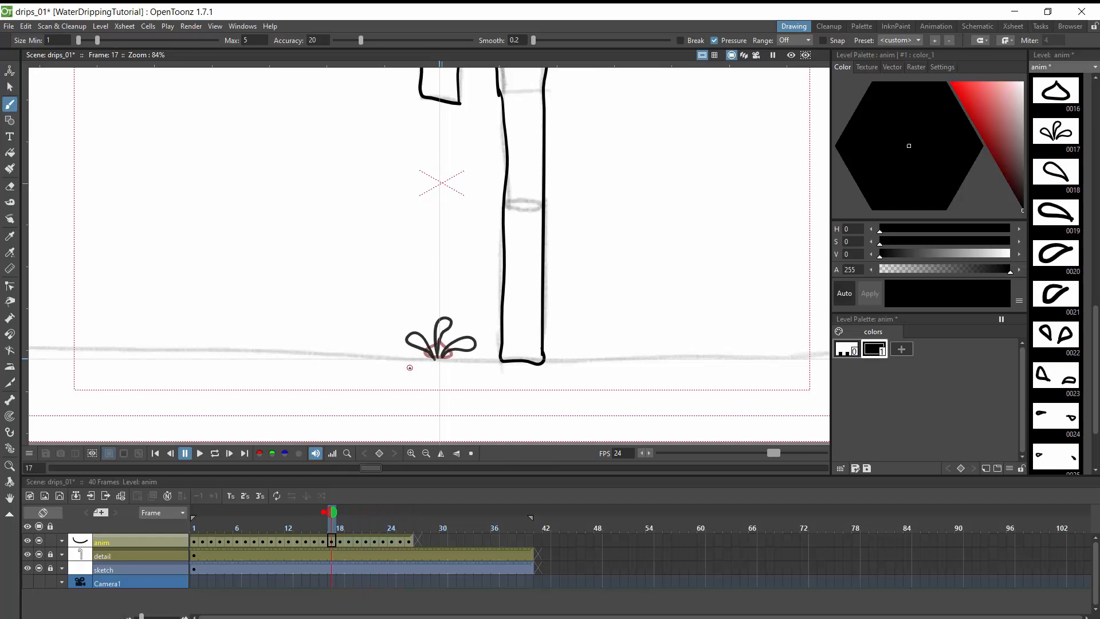
# Add the middle splash droplet on frames 18 to 24, making it shrink and fall toward the ground
pyautogui.press('.')
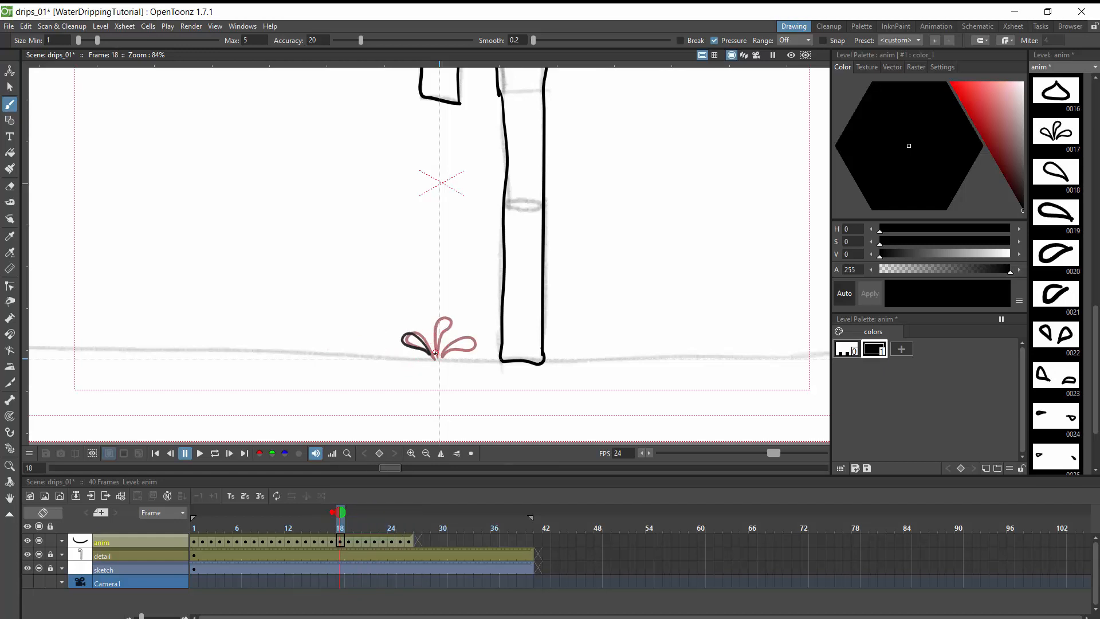
pyautogui.moveTo(436, 347)
pyautogui.mouseDown()
pyautogui.moveTo(444, 322)
pyautogui.moveTo(455, 325)
pyautogui.moveTo(449, 338)
pyautogui.mouseUp()
pyautogui.press('.')
pyautogui.press('.')
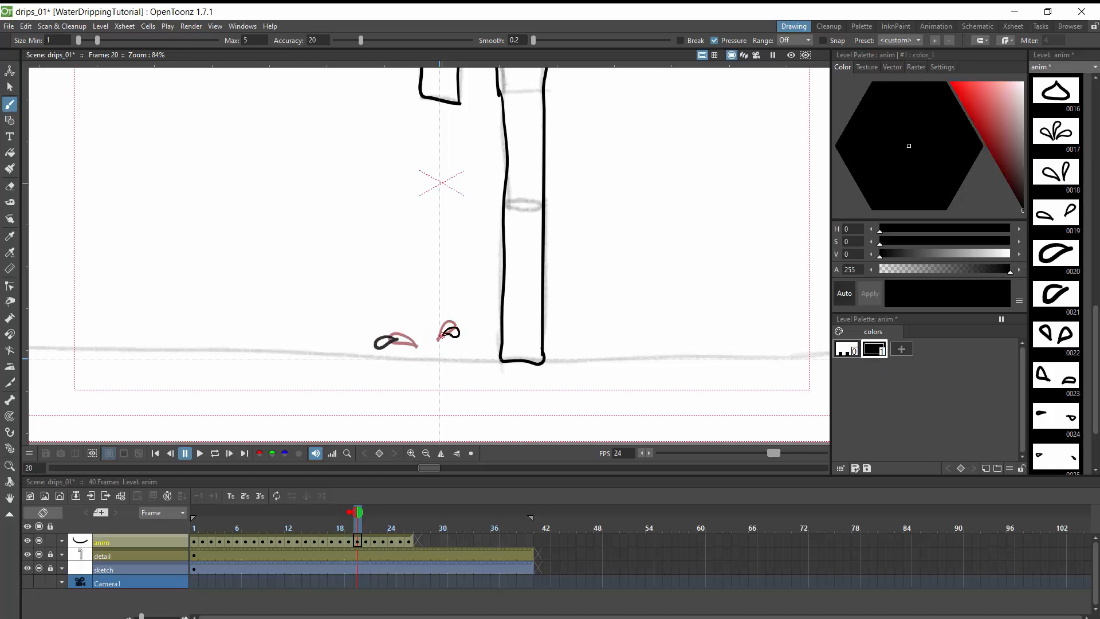
pyautogui.press('.')
pyautogui.moveTo(442, 334); pyautogui.dragTo(471, 361)
pyautogui.press('.')
pyautogui.press('.')
pyautogui.press('.')
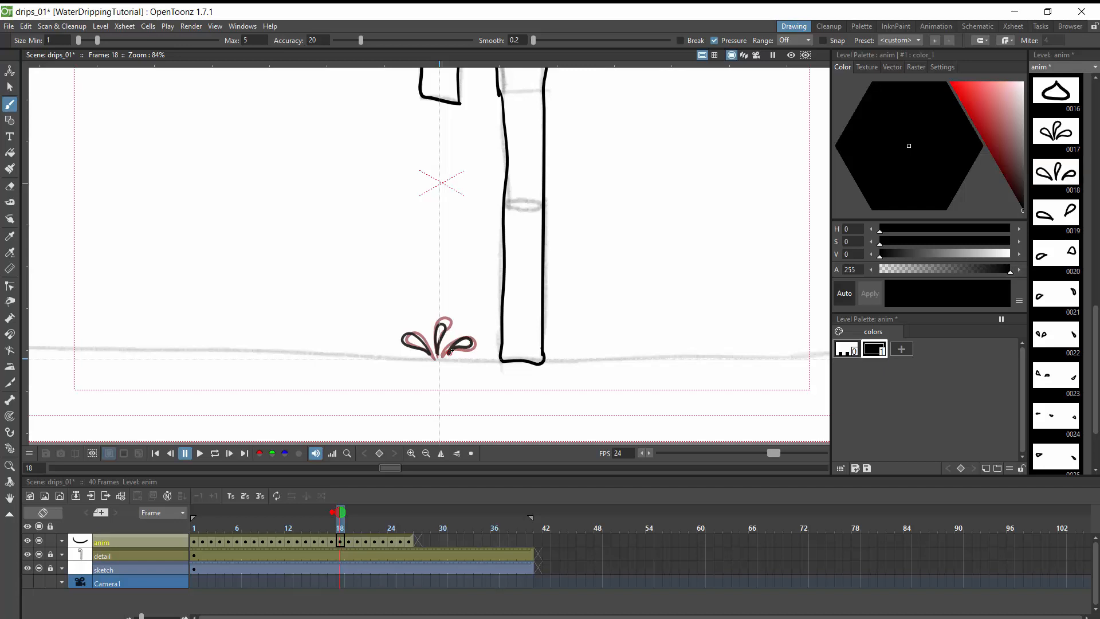
# Add the right splash droplet on frames 18 to 21, moving it toward the base of the pipe
pyautogui.moveTo(457, 349)
pyautogui.mouseDown()
pyautogui.moveTo(477, 343)
pyautogui.moveTo(458, 348)
pyautogui.moveTo(483, 358)
pyautogui.mouseUp()
pyautogui.press('.')
pyautogui.press('.')
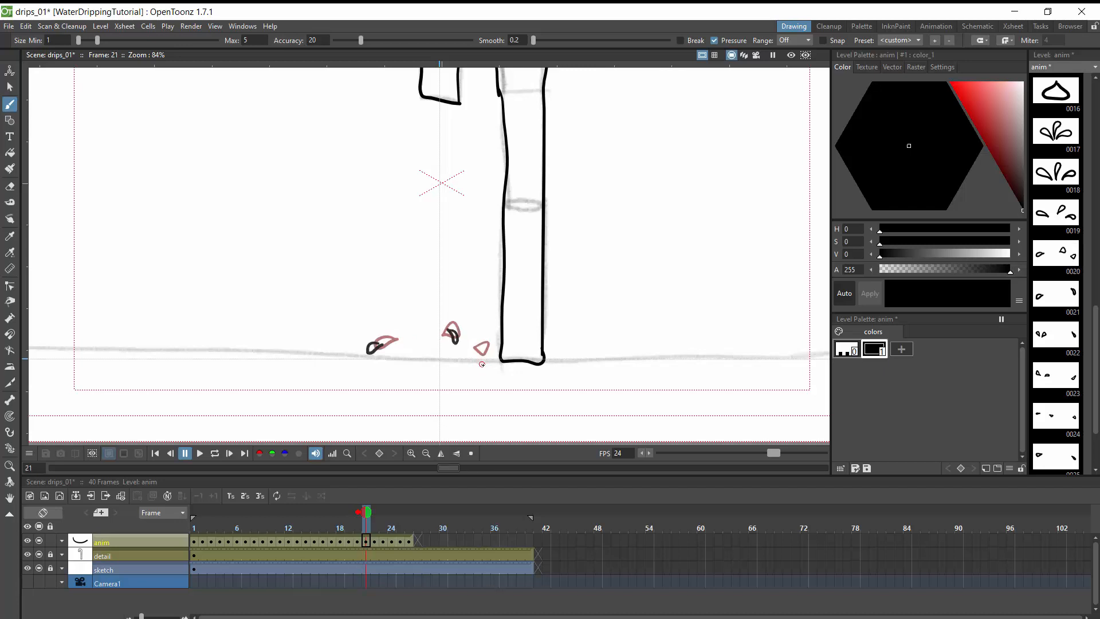
pyautogui.moveTo(484, 351); pyautogui.dragTo(488, 355)
pyautogui.press('.')
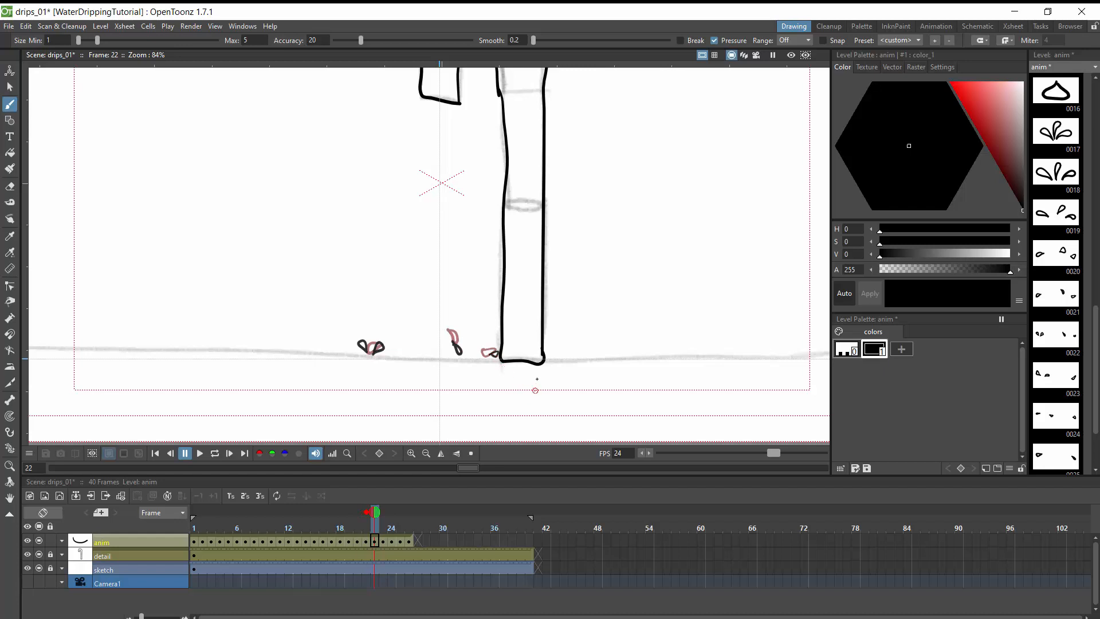
# Step back through the drawings from frame 22 to check the splash and the falling drop
pyautogui.press(',')
pyautogui.press(',')
pyautogui.press(',')
pyautogui.press(',')
pyautogui.press(',')
pyautogui.press(',')
pyautogui.press(',')
pyautogui.press(',')
pyautogui.press(',')
pyautogui.press(',')
pyautogui.press(',')
pyautogui.press(',')
pyautogui.press(',')
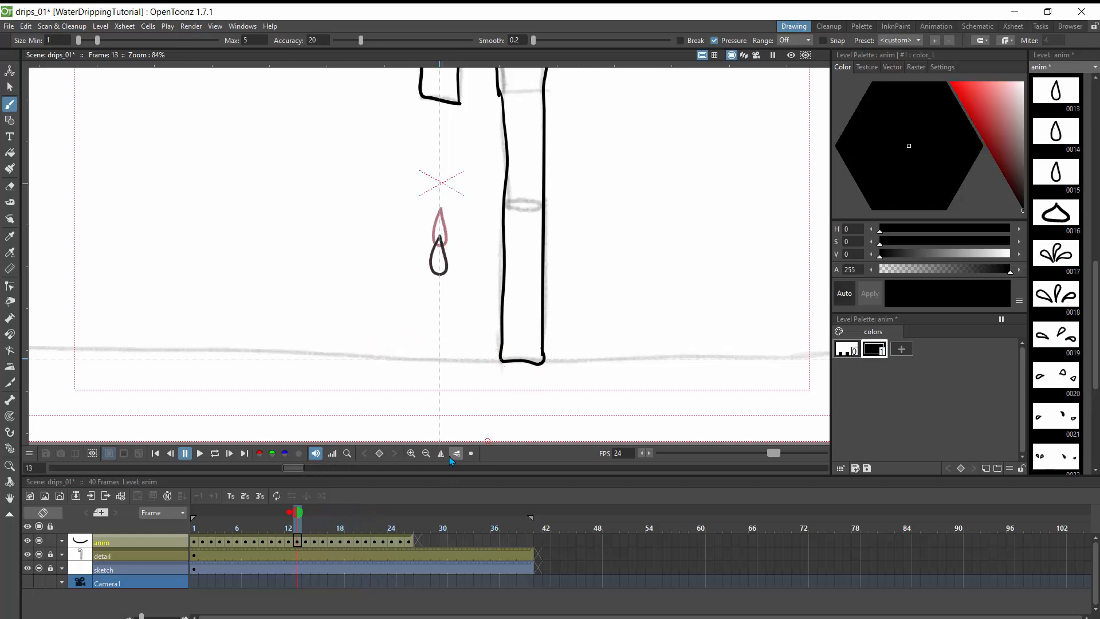
# Move to frame 26 and make it the end of the playback range
pyautogui.click(393, 541)
pyautogui.moveTo(403, 530); pyautogui.dragTo(411, 531)
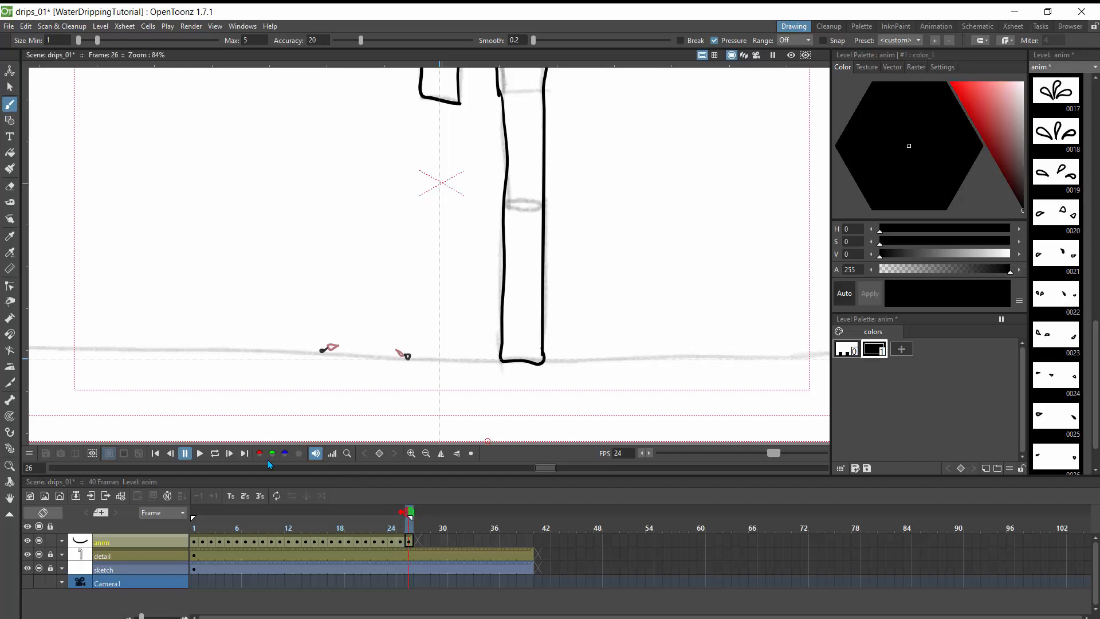
# Play the marked frame range in a loop to check the falling drop and splash against the whole tap
pyautogui.click(215, 453)
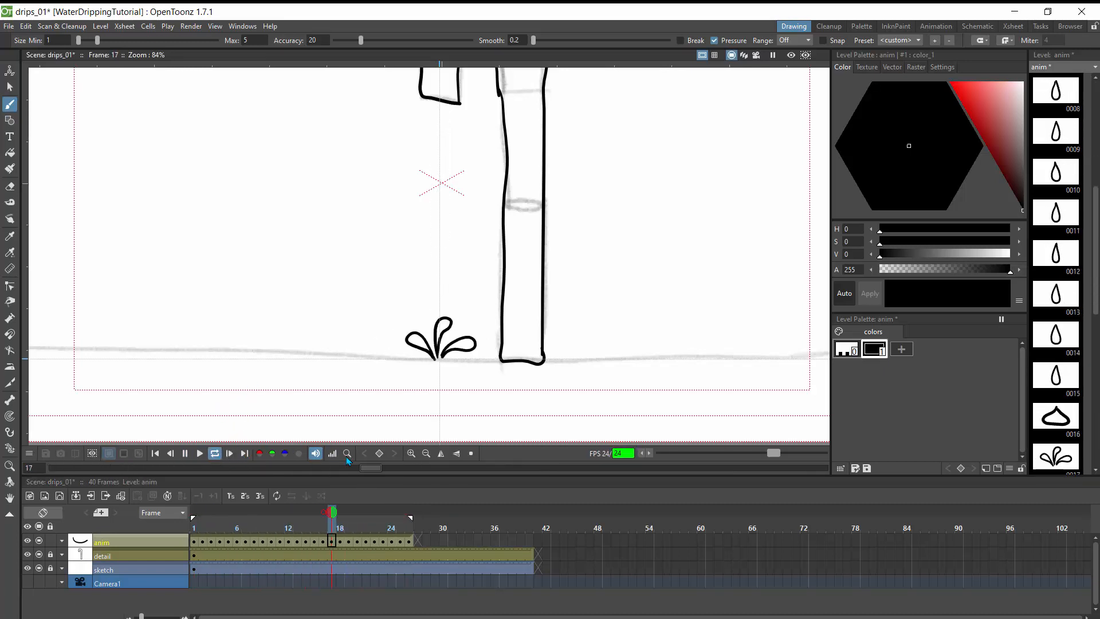
pyautogui.click(426, 454)
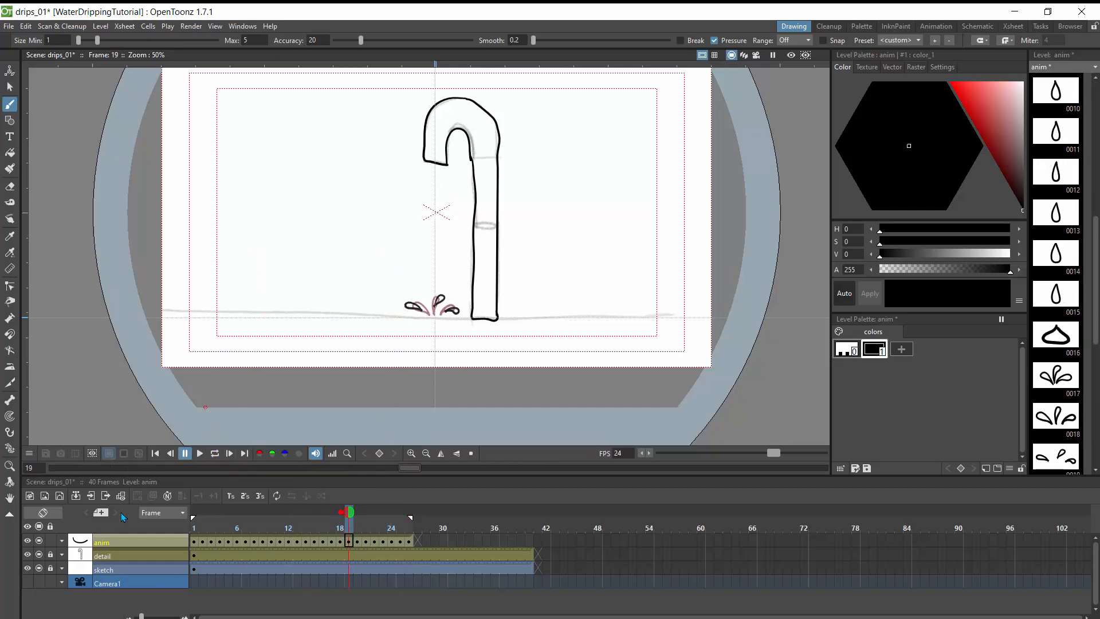
# Lock the anim column and create a new Toonz vector level named A at frame 19
pyautogui.click(51, 540)
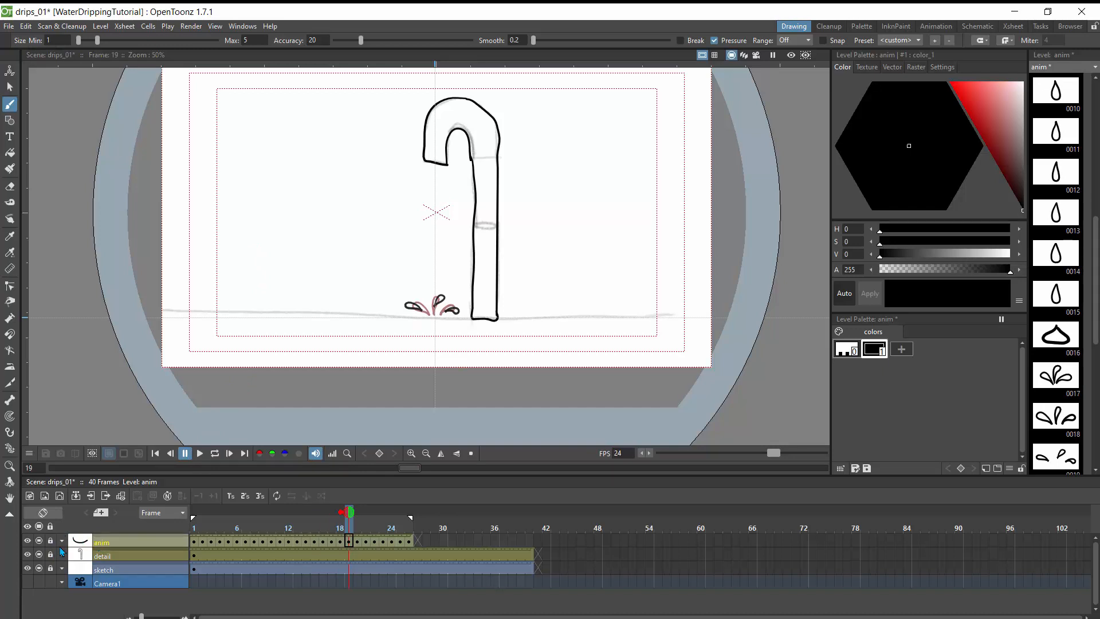
pyautogui.click(60, 496)
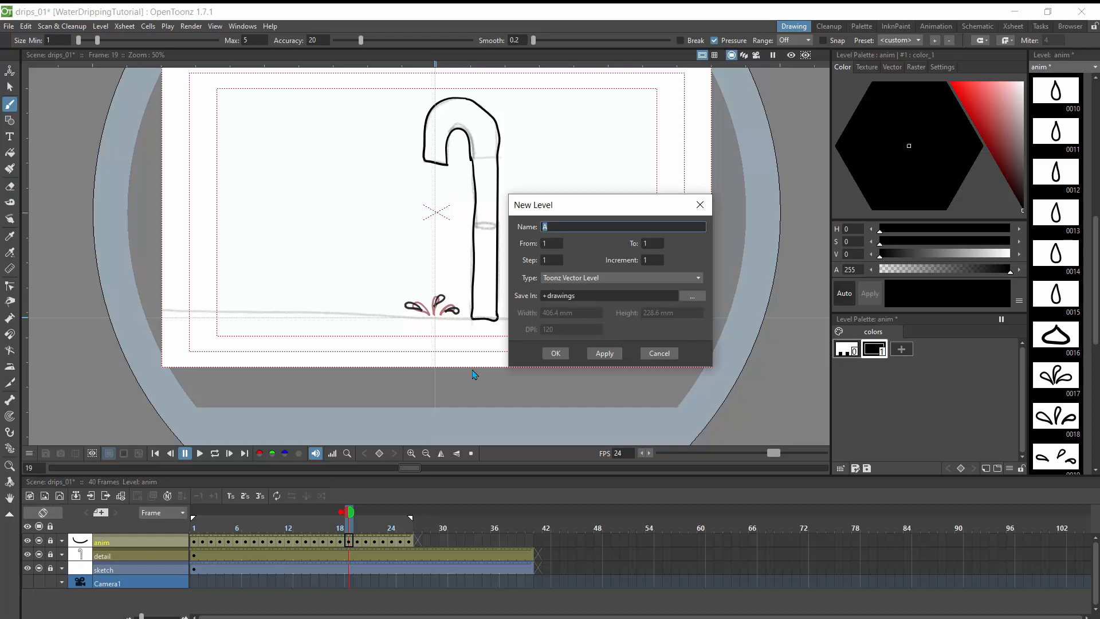
pyautogui.click(554, 353)
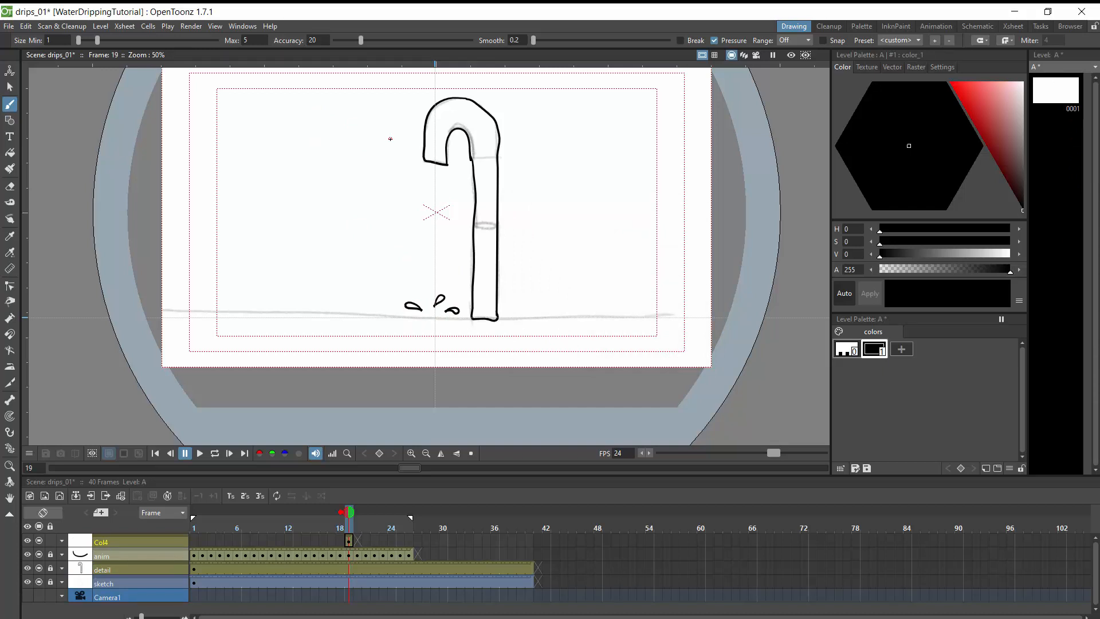
# Reset the viewer to its default view so the full camera frame is shown
pyautogui.scroll(-1, 341, 183)
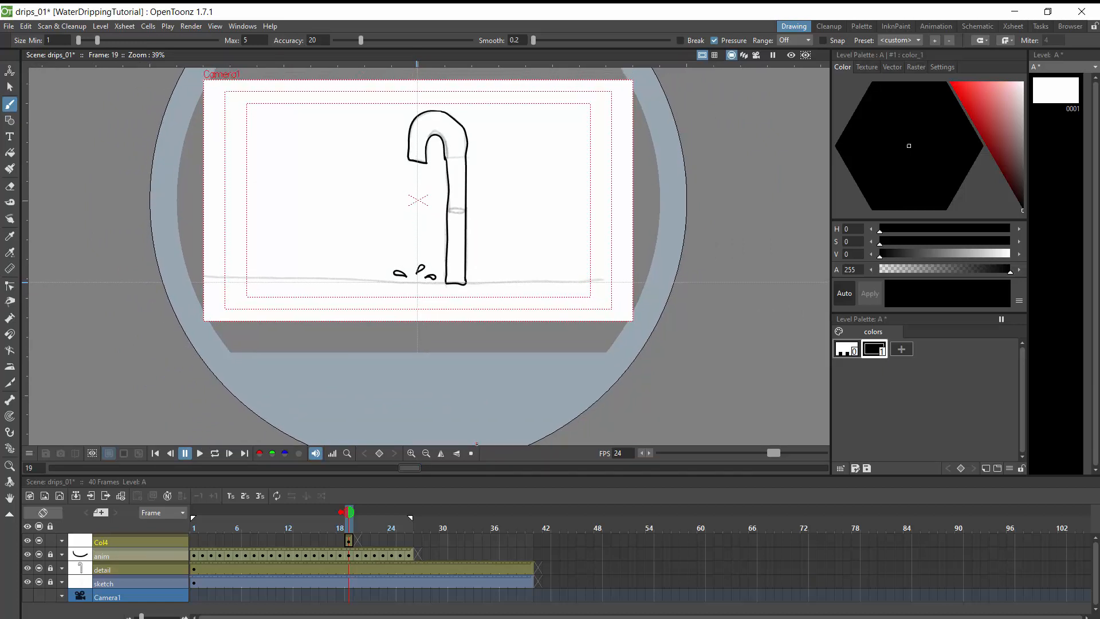
pyautogui.scroll(2, 476, 444)
pyautogui.scroll(1, 476, 444)
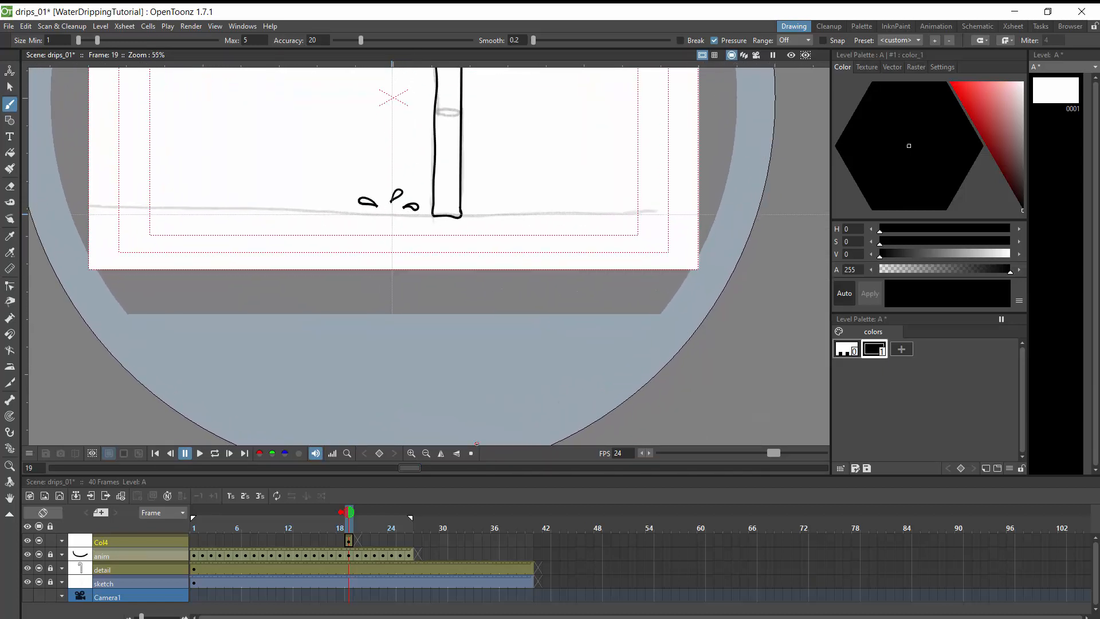
pyautogui.click(10, 497)
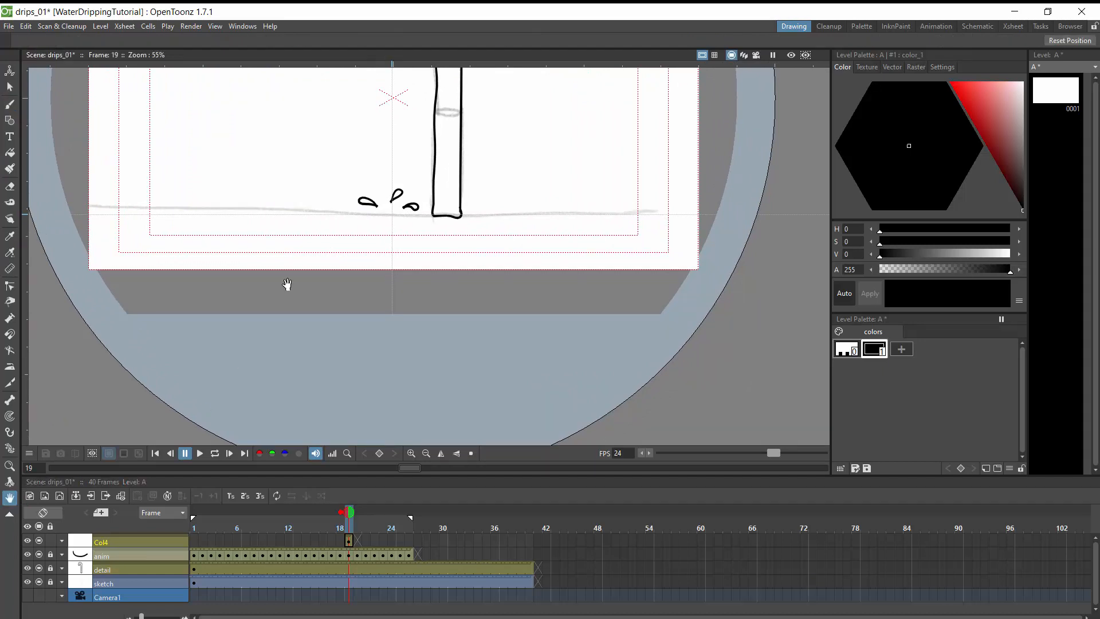
pyautogui.scroll(-9, 321, 154)
pyautogui.moveTo(323, 166); pyautogui.dragTo(366, 256)
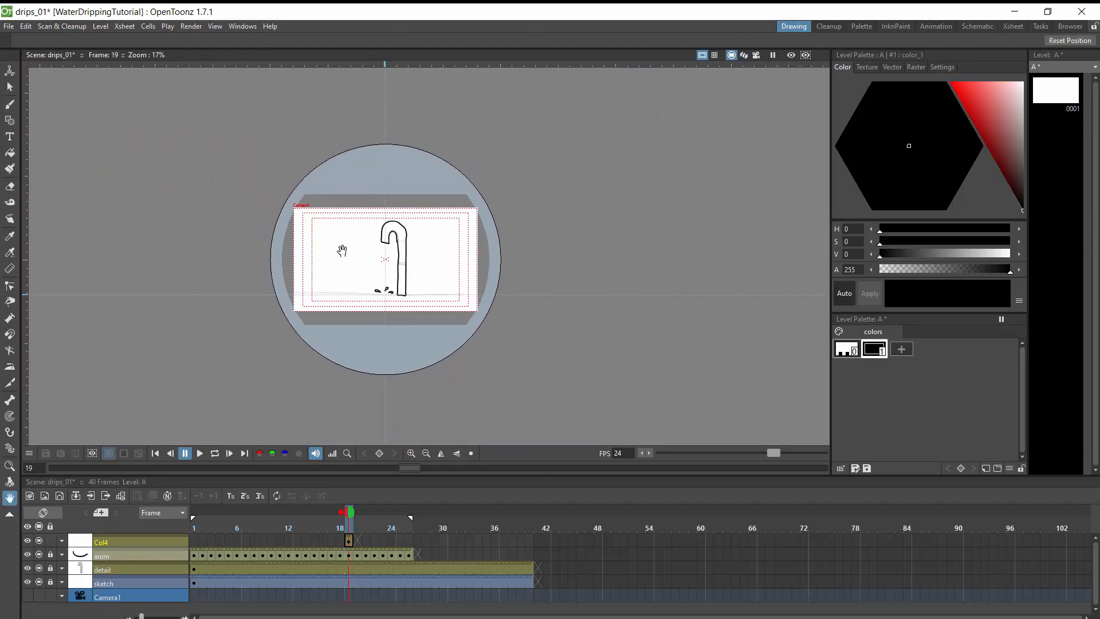
pyautogui.rightClick(344, 249)
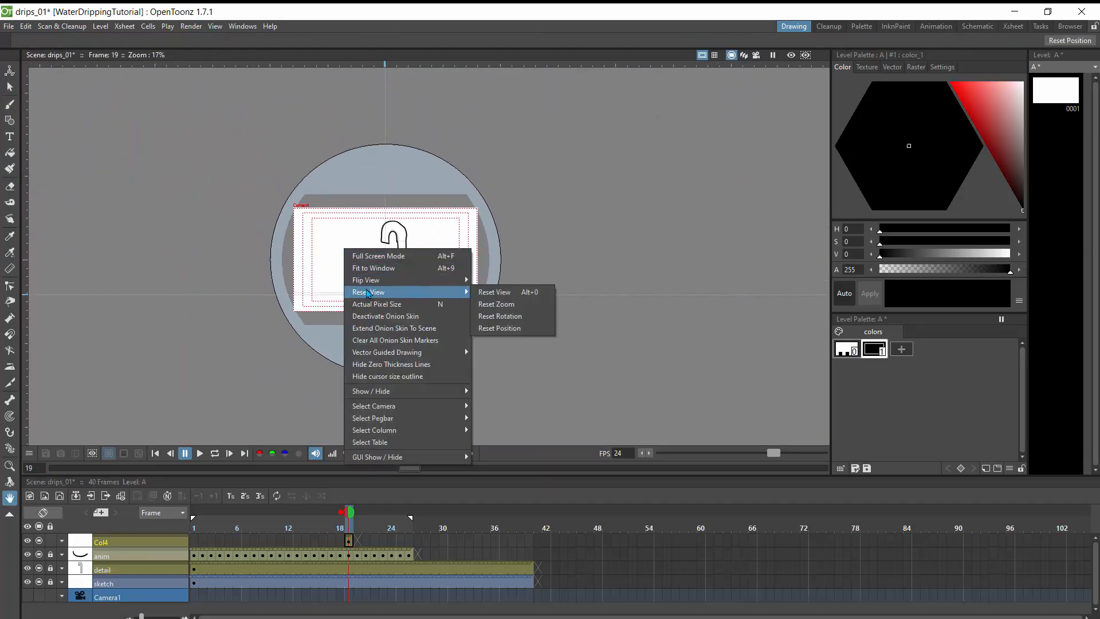
pyautogui.moveTo(469, 280)
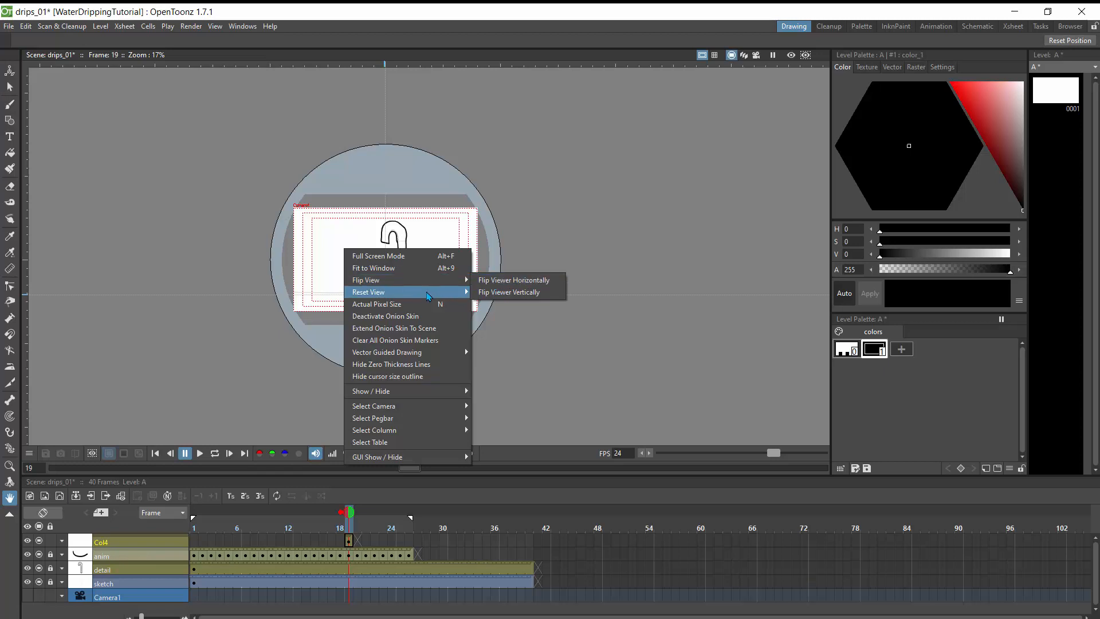
pyautogui.moveTo(432, 295)
pyautogui.click(484, 293)
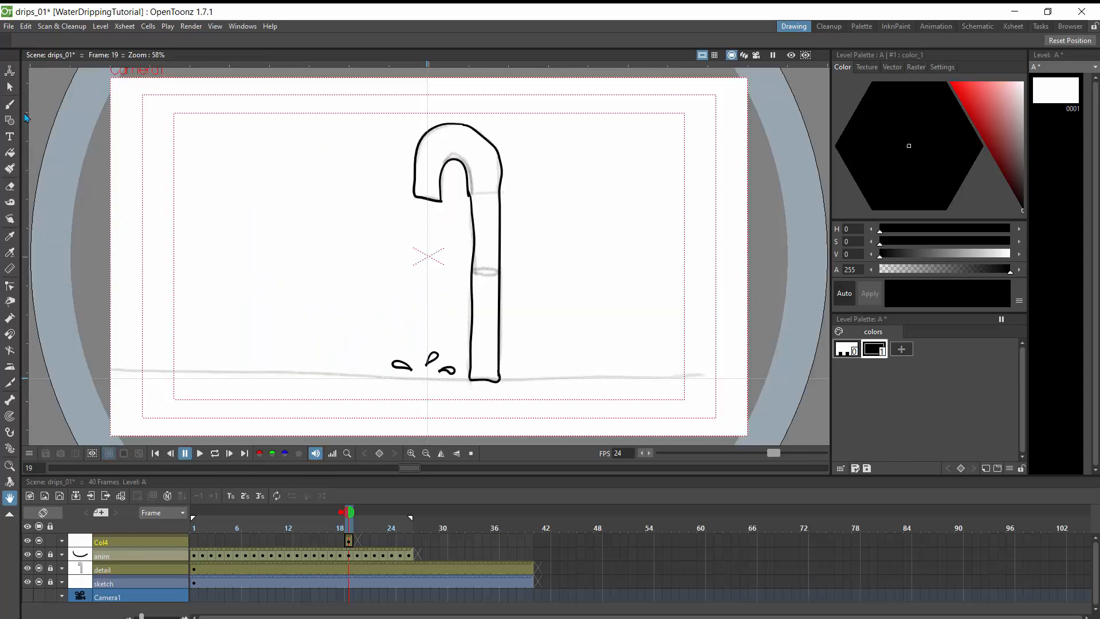
# Sketch a vertical spacing chart beside the tap with the Brush, with ticks close together at both ends and wider apart in the middle
pyautogui.click(10, 104)
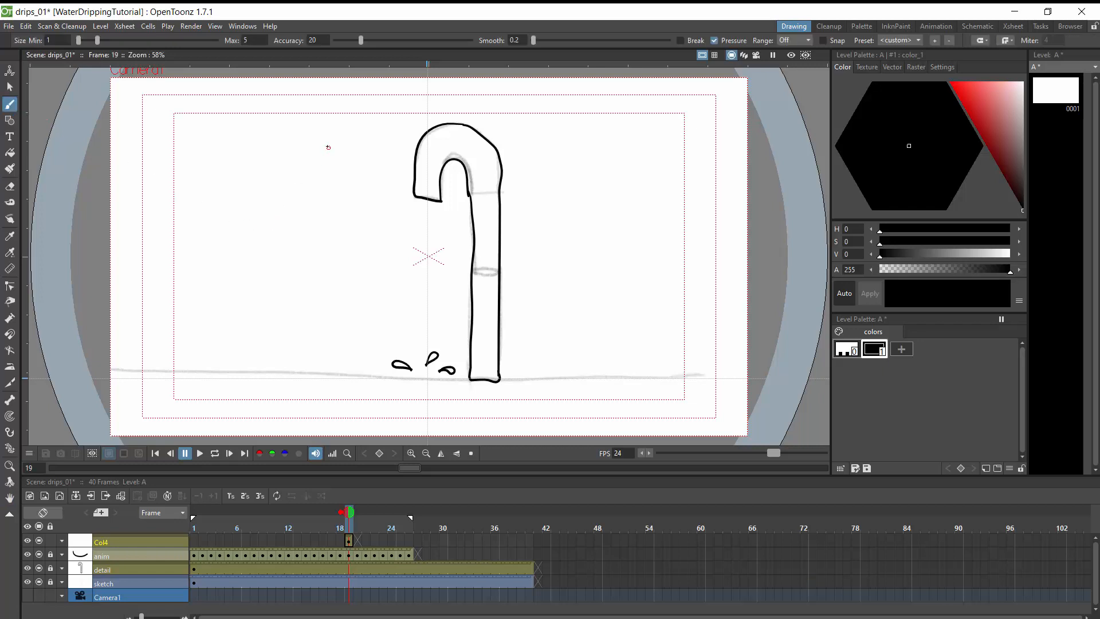
pyautogui.moveTo(329, 147); pyautogui.dragTo(330, 367)
pyautogui.moveTo(341, 149); pyautogui.dragTo(311, 149)
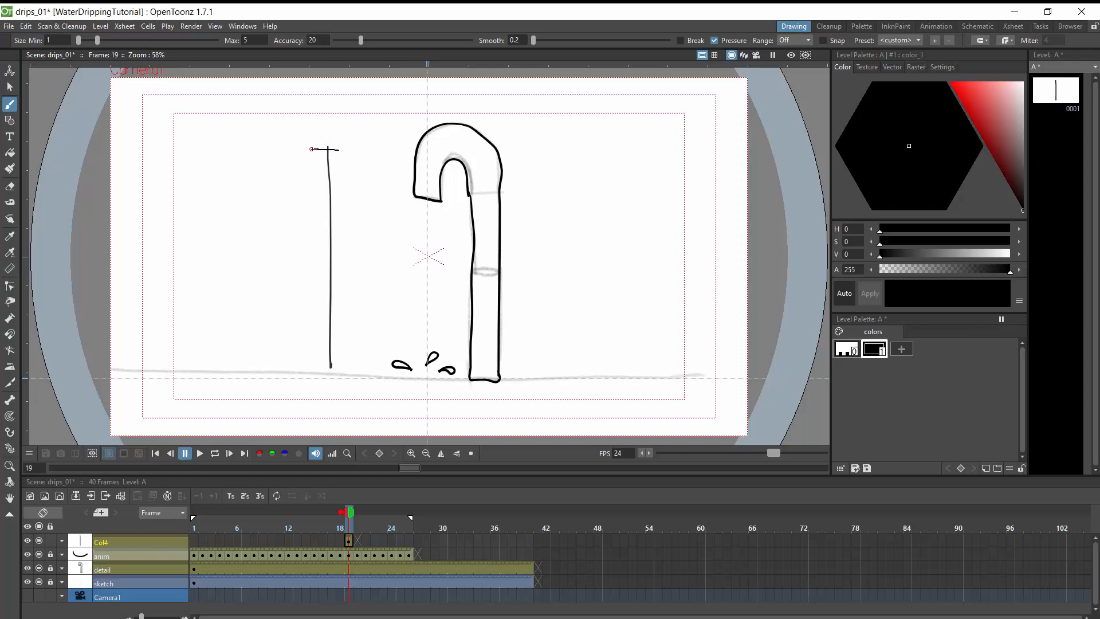
pyautogui.scroll(1, 324, 368)
pyautogui.moveTo(342, 364); pyautogui.dragTo(314, 364)
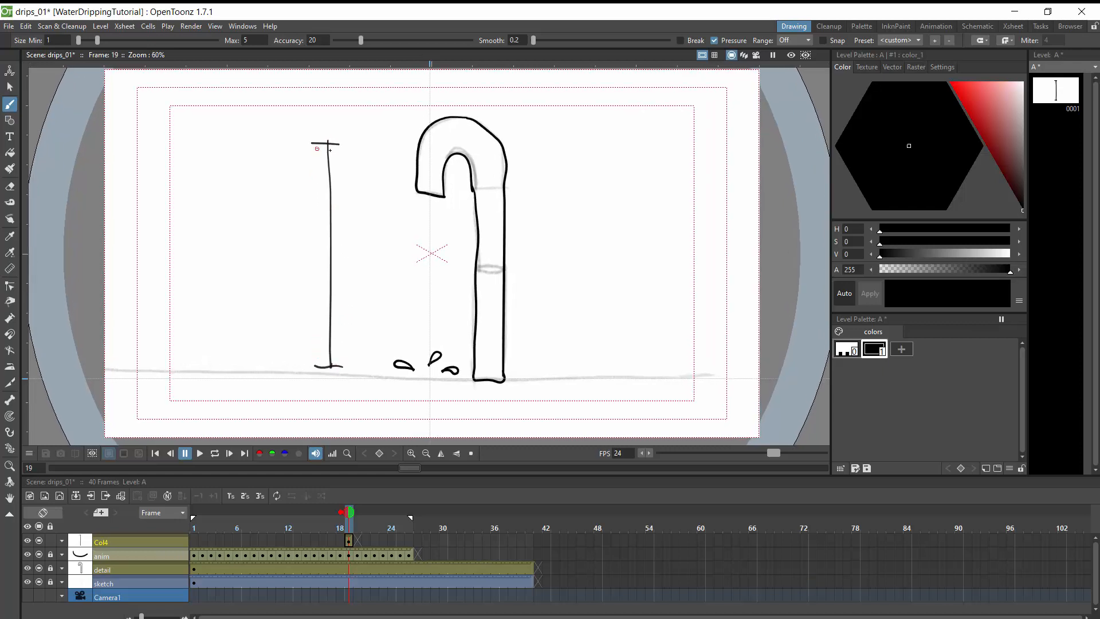
pyautogui.moveTo(336, 152)
pyautogui.mouseDown()
pyautogui.moveTo(319, 154)
pyautogui.moveTo(320, 175)
pyautogui.mouseUp()
pyautogui.moveTo(337, 215)
pyautogui.mouseDown()
pyautogui.moveTo(315, 218)
pyautogui.moveTo(322, 254)
pyautogui.mouseUp()
pyautogui.moveTo(339, 295)
pyautogui.mouseDown()
pyautogui.moveTo(318, 295)
pyautogui.moveTo(320, 354)
pyautogui.mouseUp()
# Loop the drip animation in the Drawing and Animation rooms to review its timing, stop it and return to the Drawing room
pyautogui.click(199, 453)
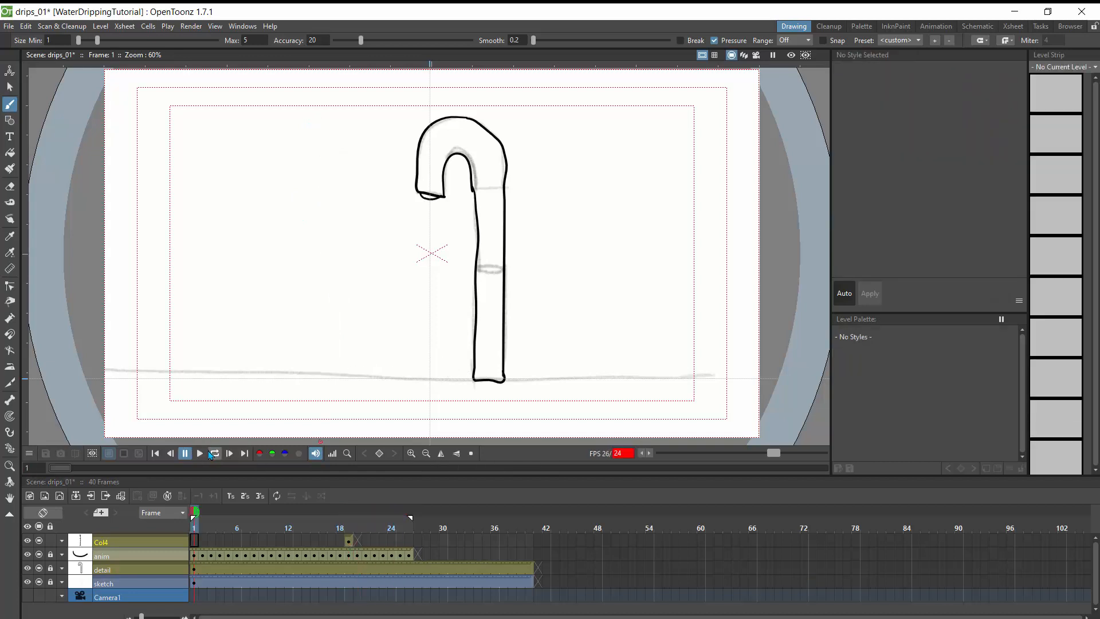
pyautogui.click(214, 453)
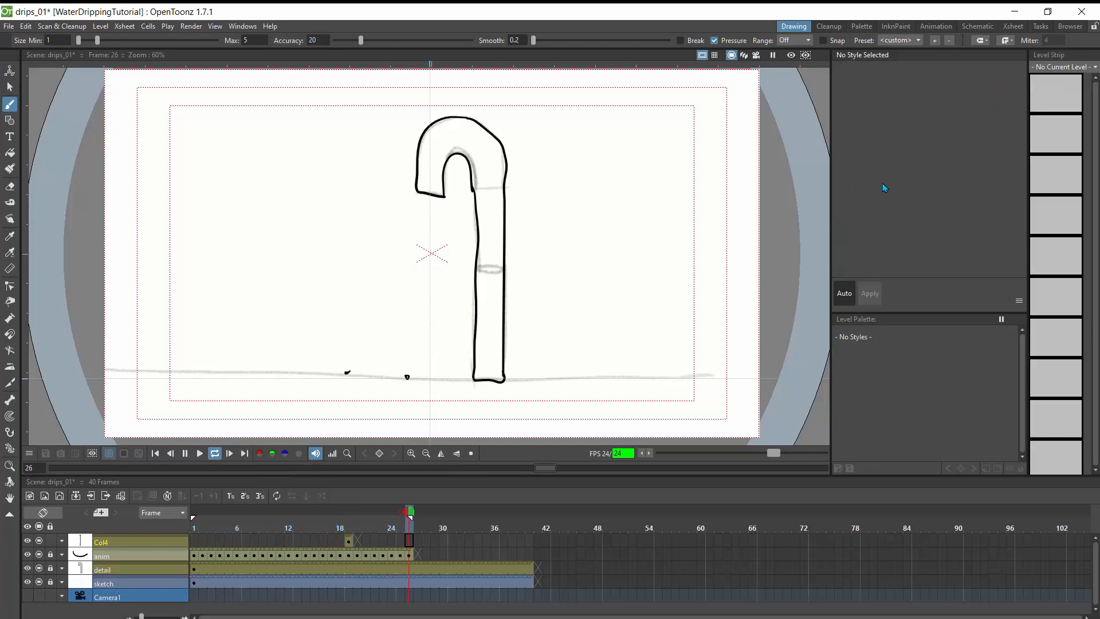
pyautogui.click(935, 27)
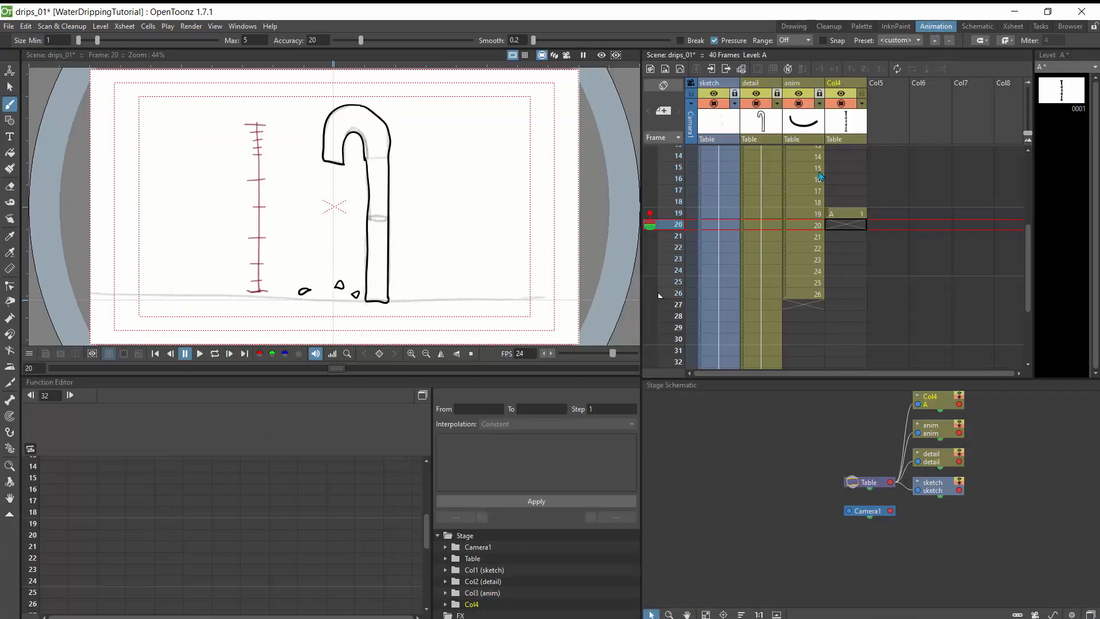
pyautogui.click(215, 353)
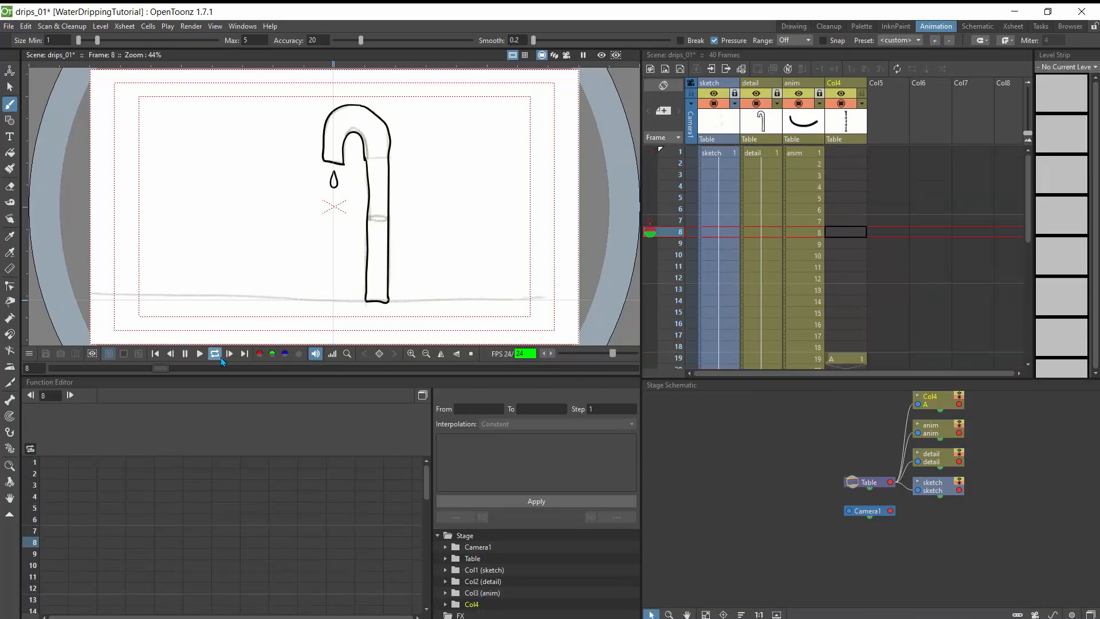
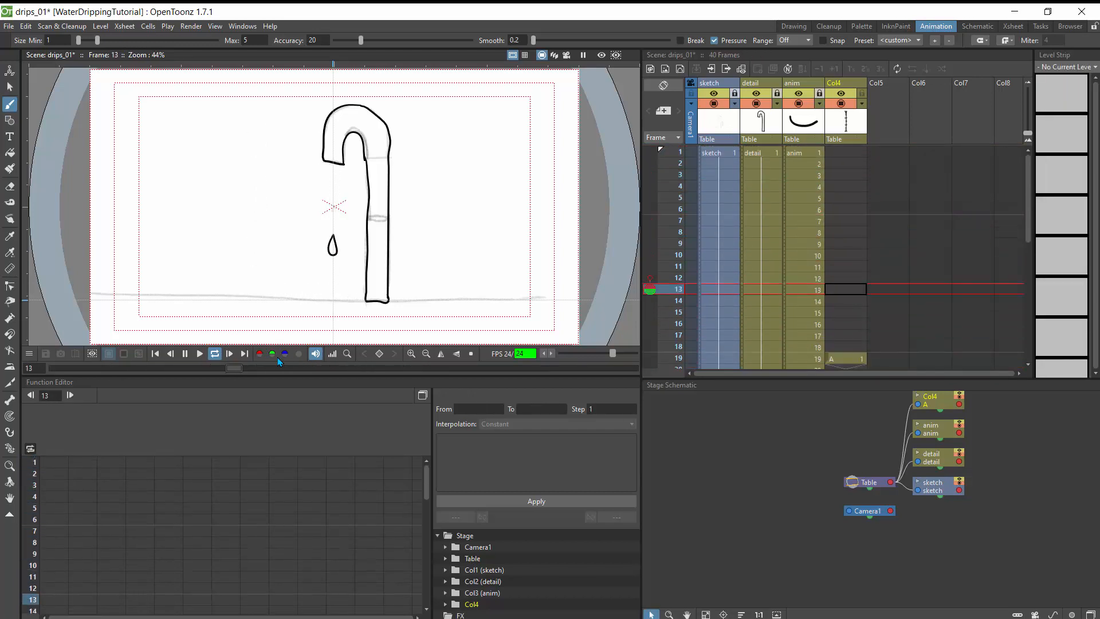
pyautogui.click(186, 354)
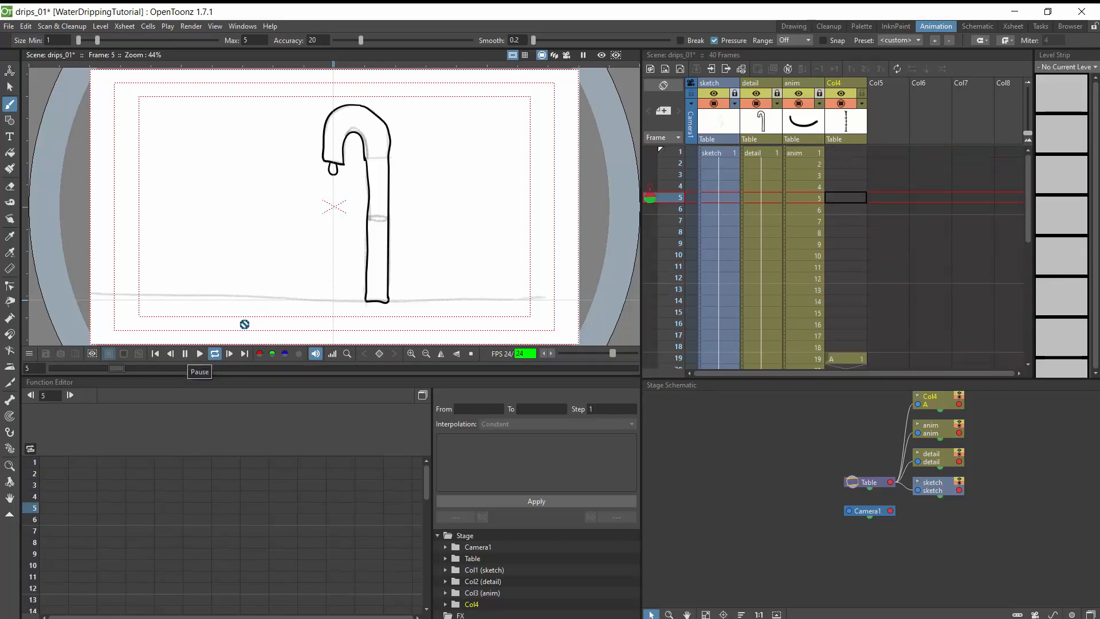
pyautogui.click(185, 355)
pyautogui.click(796, 26)
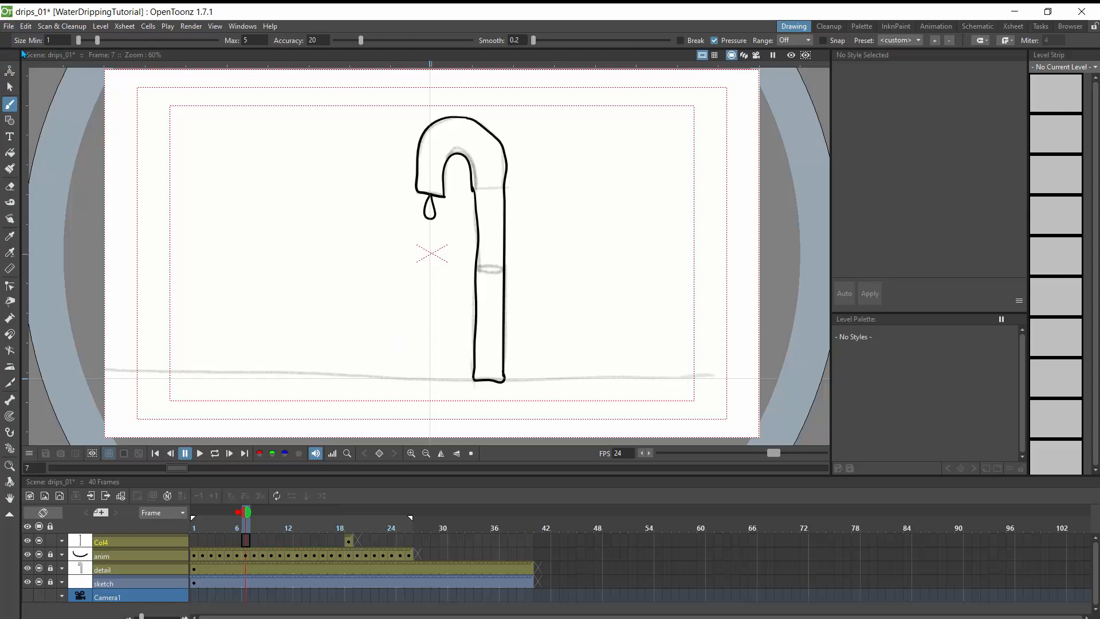
# Save the drips_01 scene with its levels and start a new scene
pyautogui.hotkey('ctrl', 's')
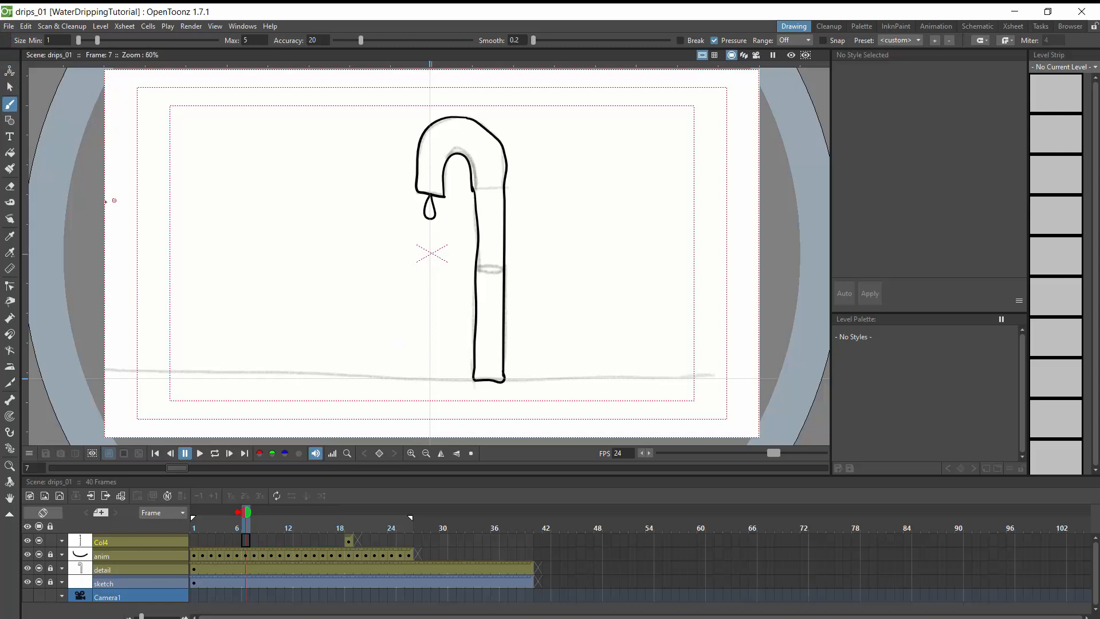
pyautogui.click(9, 26)
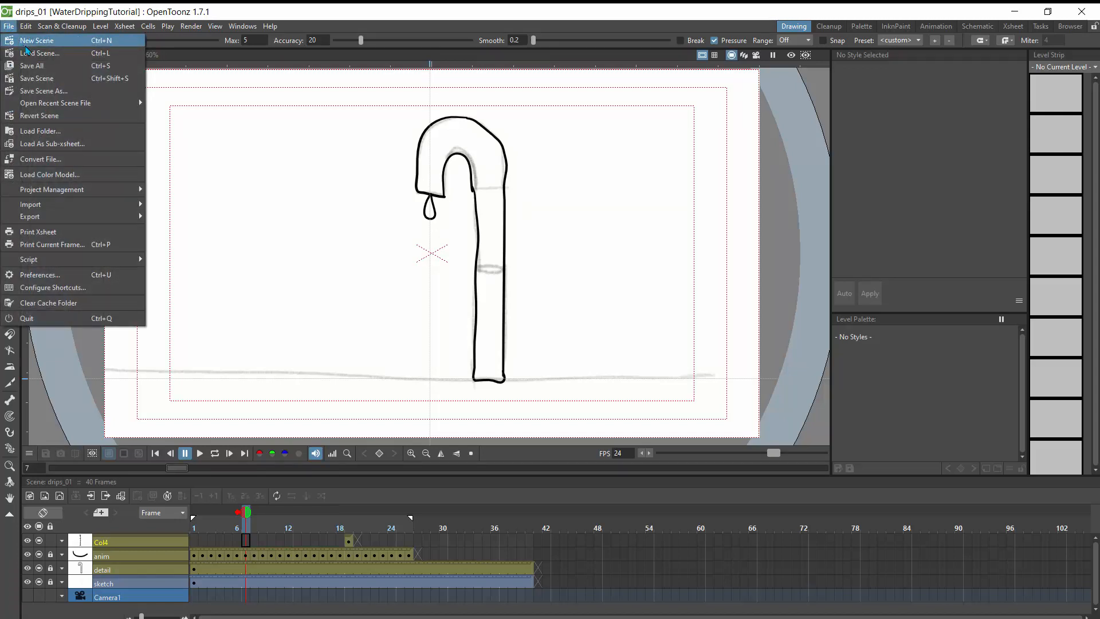
pyautogui.click(24, 42)
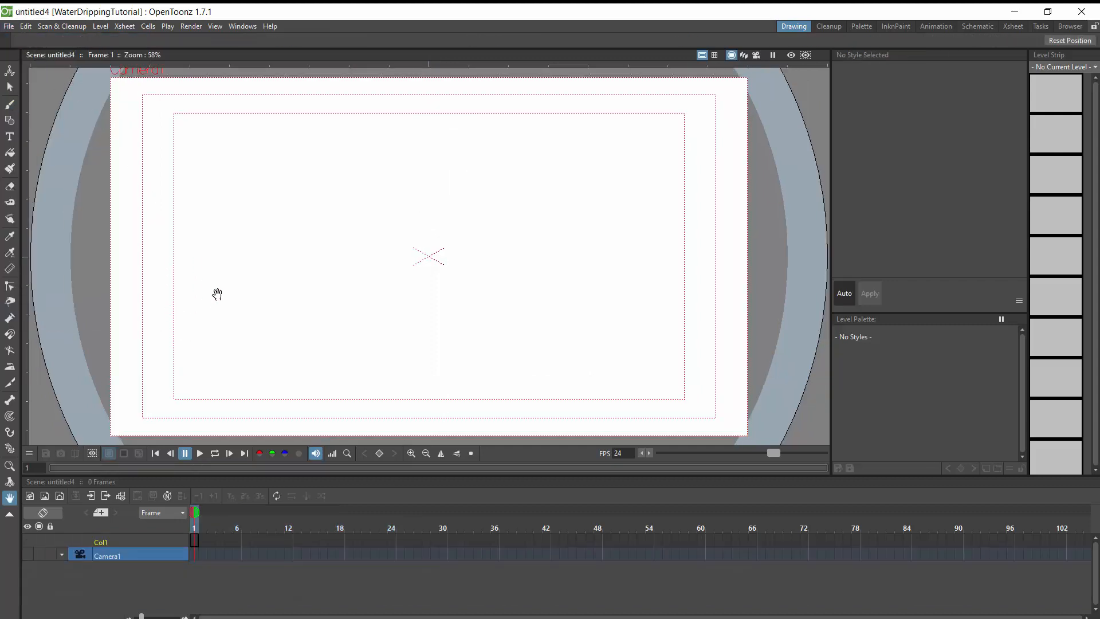
# Draw a small circle as a ball with the Brush on frame 1 of Col1, near the camera frame's upper left
pyautogui.click(151, 542)
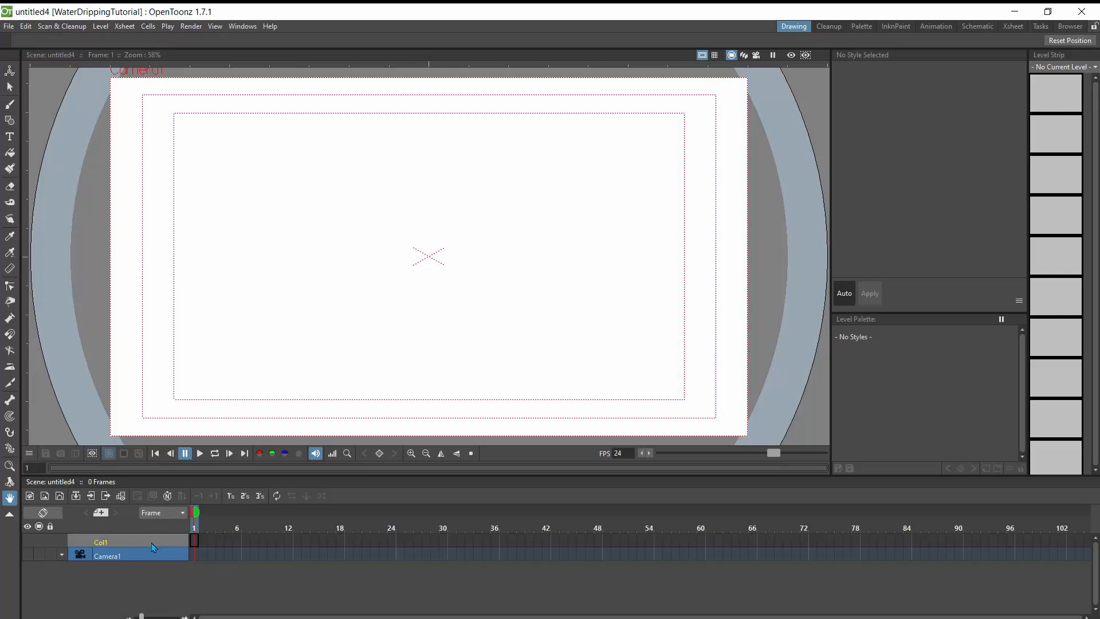
pyautogui.press('b')
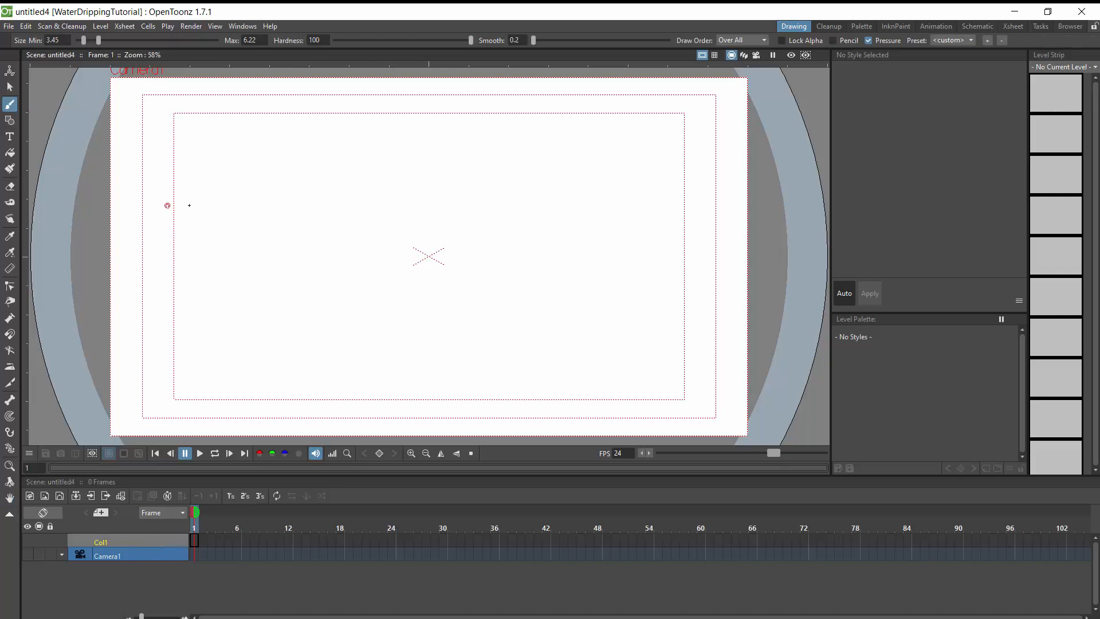
pyautogui.moveTo(191, 202)
pyautogui.mouseDown()
pyautogui.moveTo(158, 204)
pyautogui.moveTo(164, 225)
pyautogui.moveTo(181, 228)
pyautogui.moveTo(181, 194)
pyautogui.mouseUp()
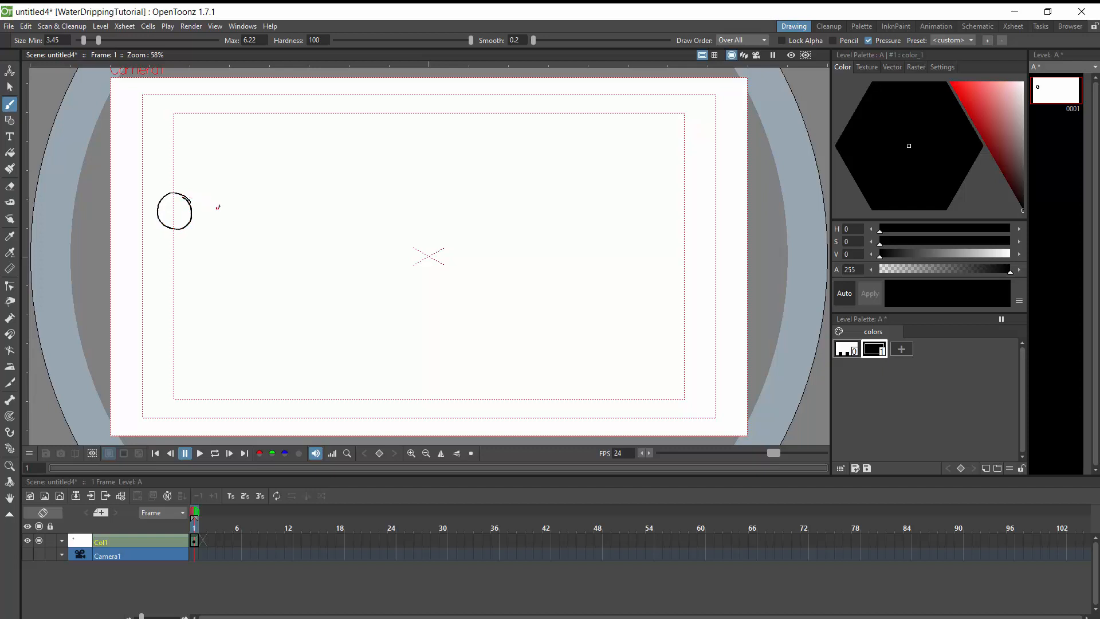
# Move to frame 2 and turn on onion skin for the previous and next frames
pyautogui.hotkey('shift', '.')
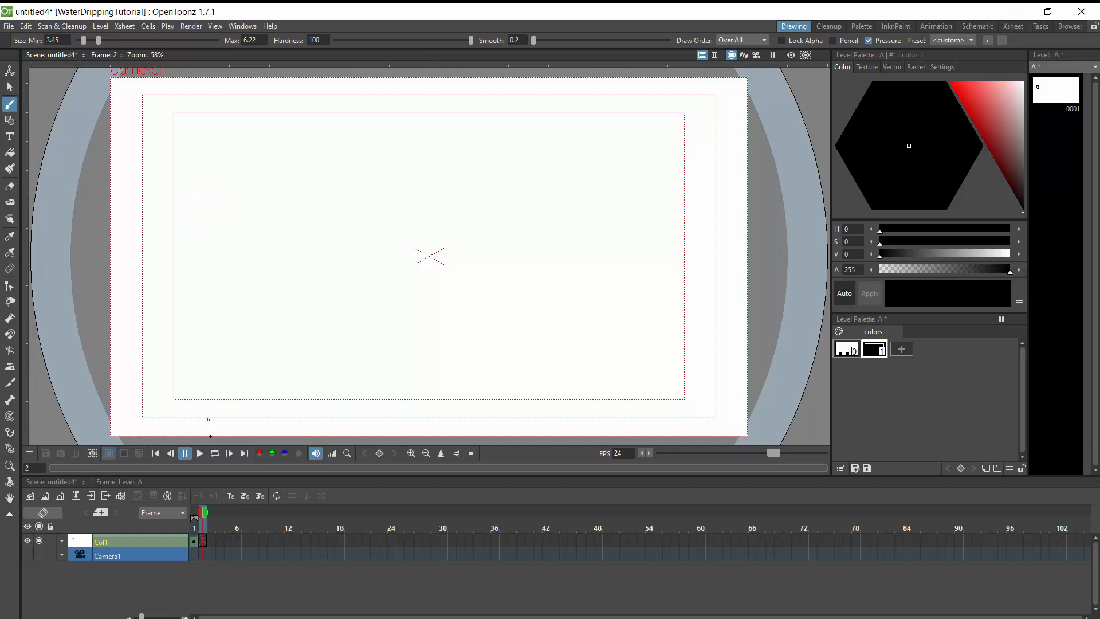
pyautogui.click(195, 512)
pyautogui.click(211, 512)
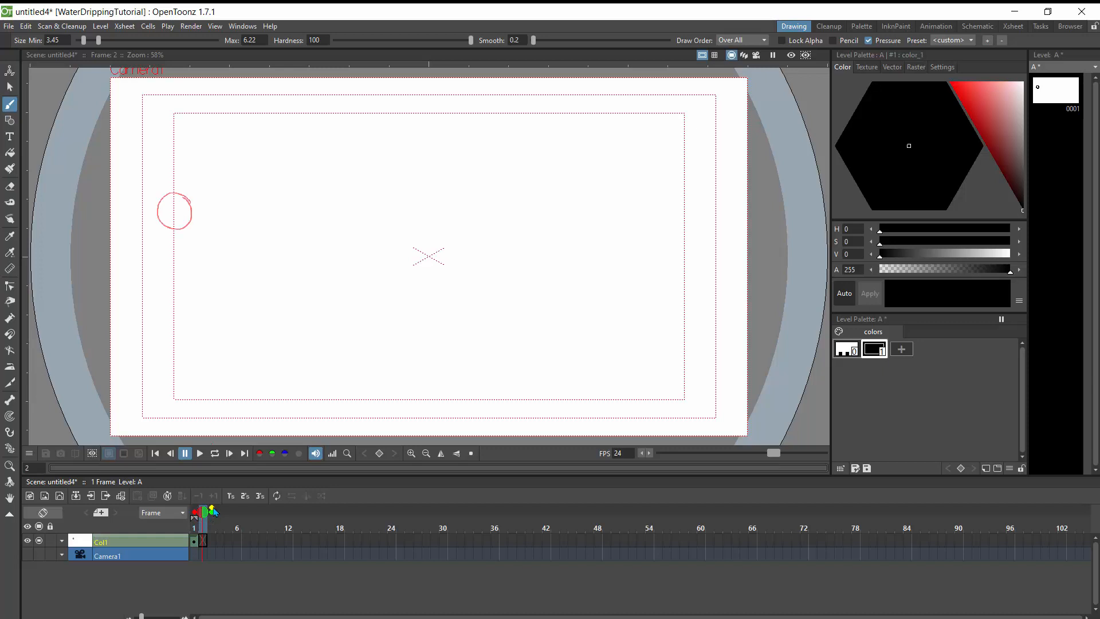
# Draw the ball on frames 2 and 3, shifting it slightly further right and down each time
pyautogui.click(204, 208)
pyautogui.moveTo(177, 213)
pyautogui.mouseDown()
pyautogui.moveTo(196, 235)
pyautogui.moveTo(206, 222)
pyautogui.moveTo(198, 202)
pyautogui.moveTo(186, 227)
pyautogui.moveTo(209, 235)
pyautogui.moveTo(203, 208)
pyautogui.mouseUp()
pyautogui.press('Right')
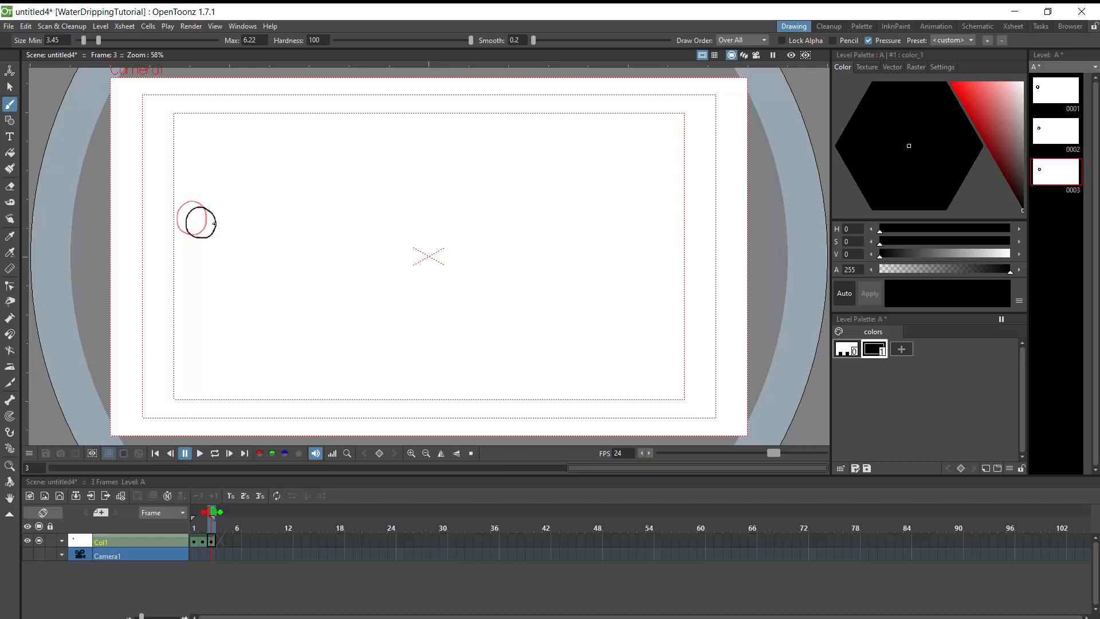
# Draw the ball on frames 4 to 12, falling in an arc to the lower safe-area line and squashed flat on frame 12
pyautogui.press('Right')
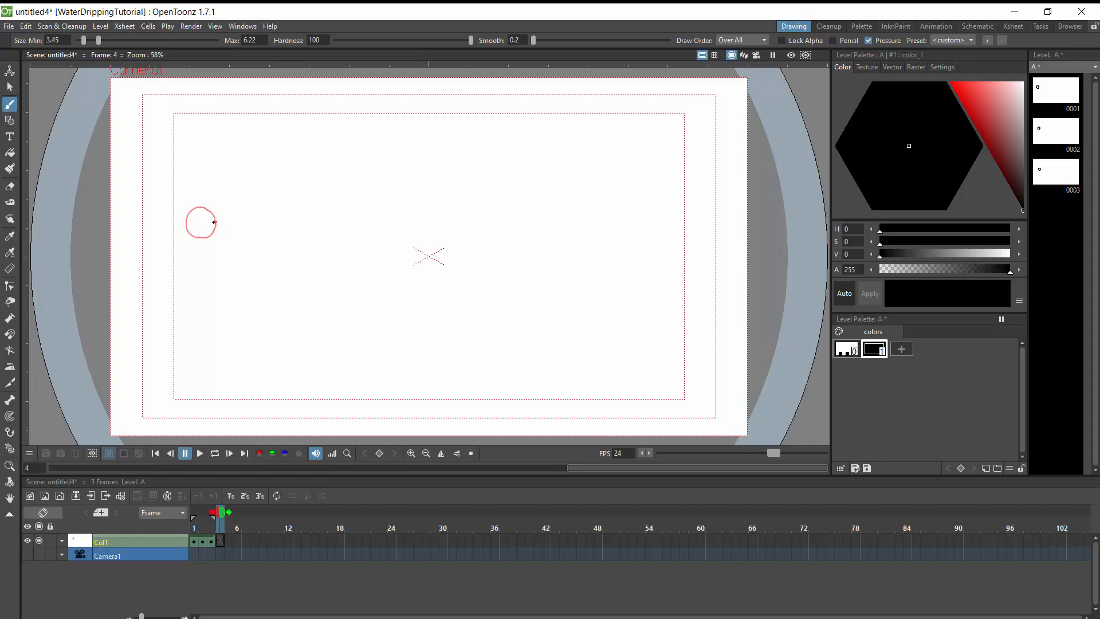
pyautogui.moveTo(218, 221)
pyautogui.mouseDown()
pyautogui.moveTo(196, 232)
pyautogui.moveTo(208, 244)
pyautogui.moveTo(224, 237)
pyautogui.moveTo(211, 223)
pyautogui.moveTo(224, 225)
pyautogui.moveTo(210, 229)
pyautogui.moveTo(213, 248)
pyautogui.moveTo(231, 248)
pyautogui.moveTo(229, 227)
pyautogui.moveTo(222, 265)
pyautogui.moveTo(238, 269)
pyautogui.moveTo(246, 252)
pyautogui.moveTo(231, 283)
pyautogui.moveTo(244, 291)
pyautogui.moveTo(255, 274)
pyautogui.moveTo(238, 313)
pyautogui.moveTo(260, 315)
pyautogui.moveTo(255, 290)
pyautogui.moveTo(256, 320)
pyautogui.moveTo(241, 330)
pyautogui.moveTo(245, 349)
pyautogui.moveTo(267, 343)
pyautogui.moveTo(259, 322)
pyautogui.moveTo(247, 367)
pyautogui.moveTo(263, 374)
pyautogui.moveTo(271, 354)
pyautogui.moveTo(257, 381)
pyautogui.mouseUp()
pyautogui.press('Right')
pyautogui.press('Right')
pyautogui.press('Right')
pyautogui.press('Right')
pyautogui.press('Right')
pyautogui.press('Right')
pyautogui.press('Right')
pyautogui.press('Right')
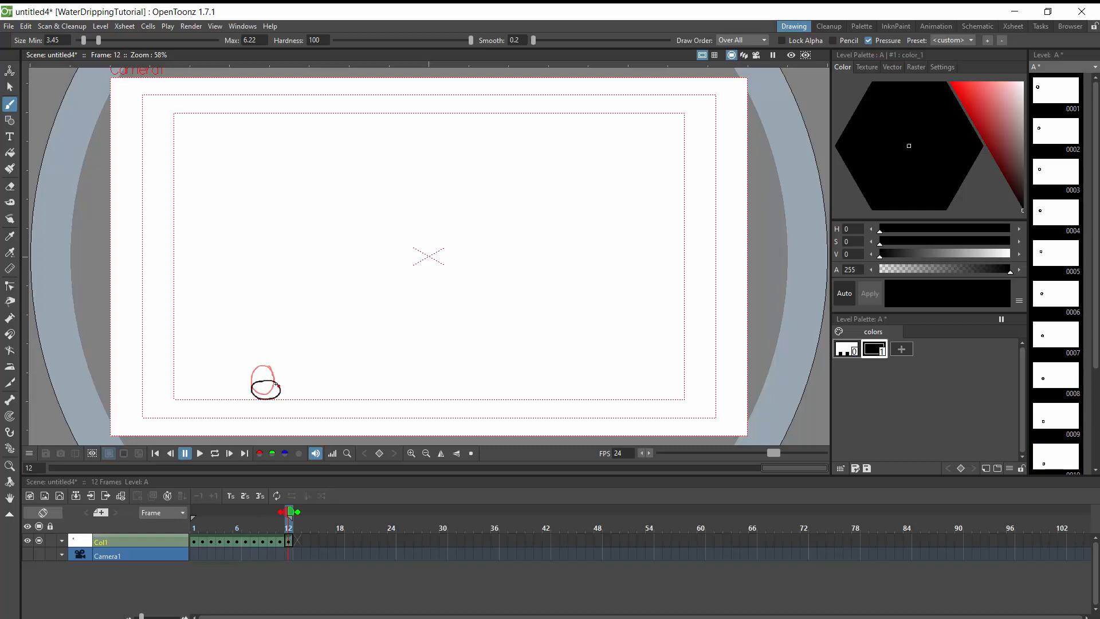
# Draw the ball on frames 13 to 19, rebounding up and rightwards to a lower peak near the frame's centre
pyautogui.press('Right')
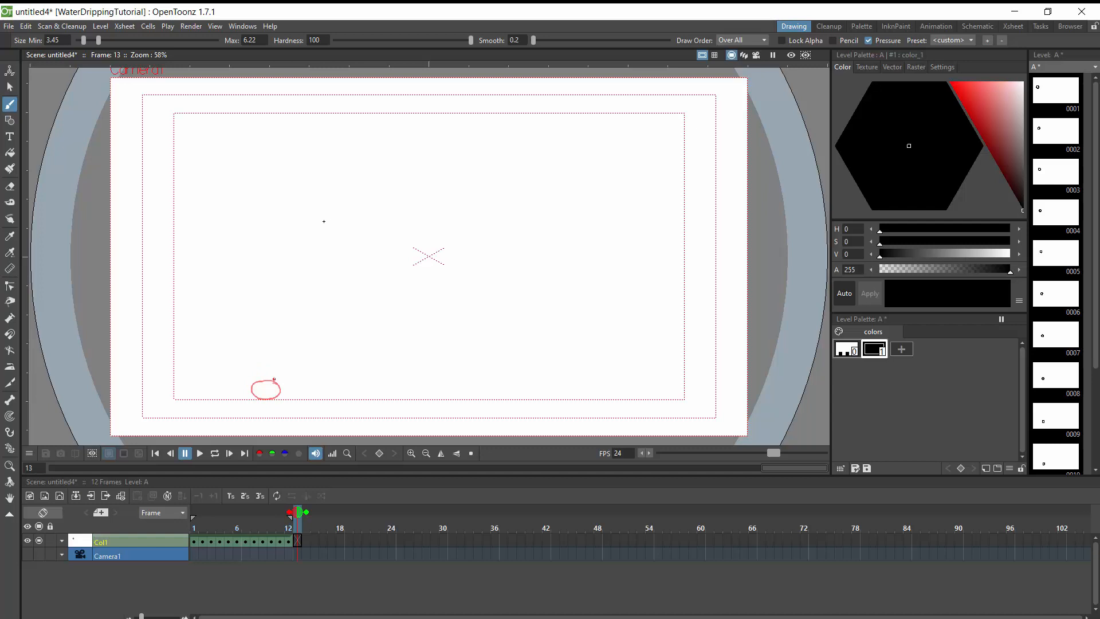
pyautogui.scroll(2, 274, 357)
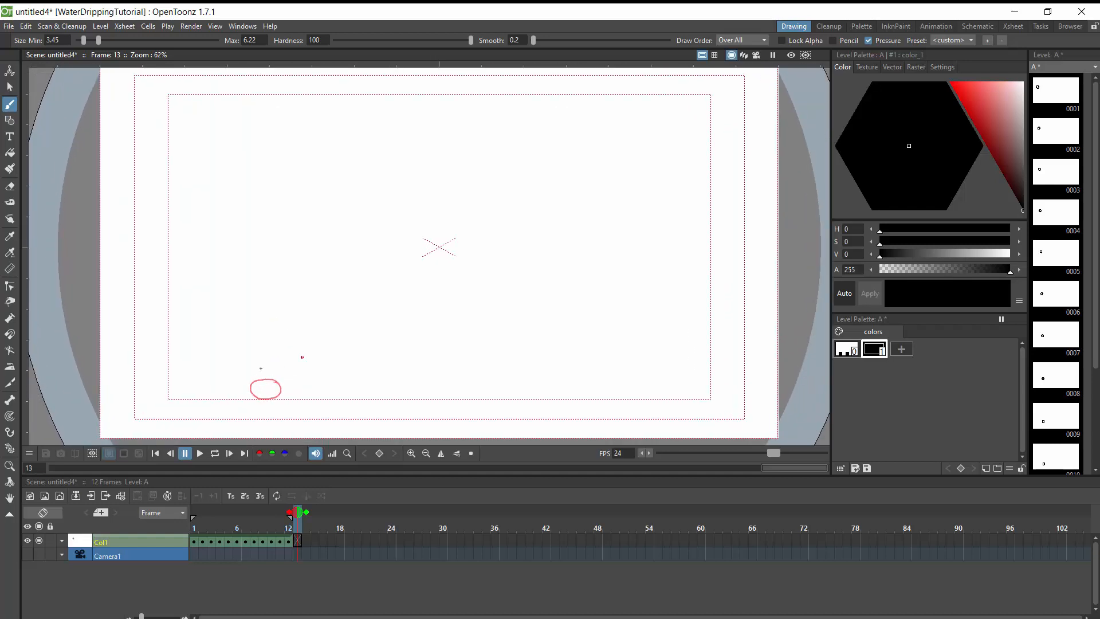
pyautogui.scroll(1, 266, 370)
pyautogui.moveTo(278, 365)
pyautogui.mouseDown()
pyautogui.moveTo(277, 398)
pyautogui.moveTo(289, 373)
pyautogui.moveTo(281, 357)
pyautogui.moveTo(290, 380)
pyautogui.moveTo(303, 362)
pyautogui.moveTo(288, 345)
pyautogui.moveTo(302, 329)
pyautogui.moveTo(322, 344)
pyautogui.mouseUp()
pyautogui.hotkey('shift', '.')
pyautogui.hotkey('shift', '.')
pyautogui.hotkey('shift', '.')
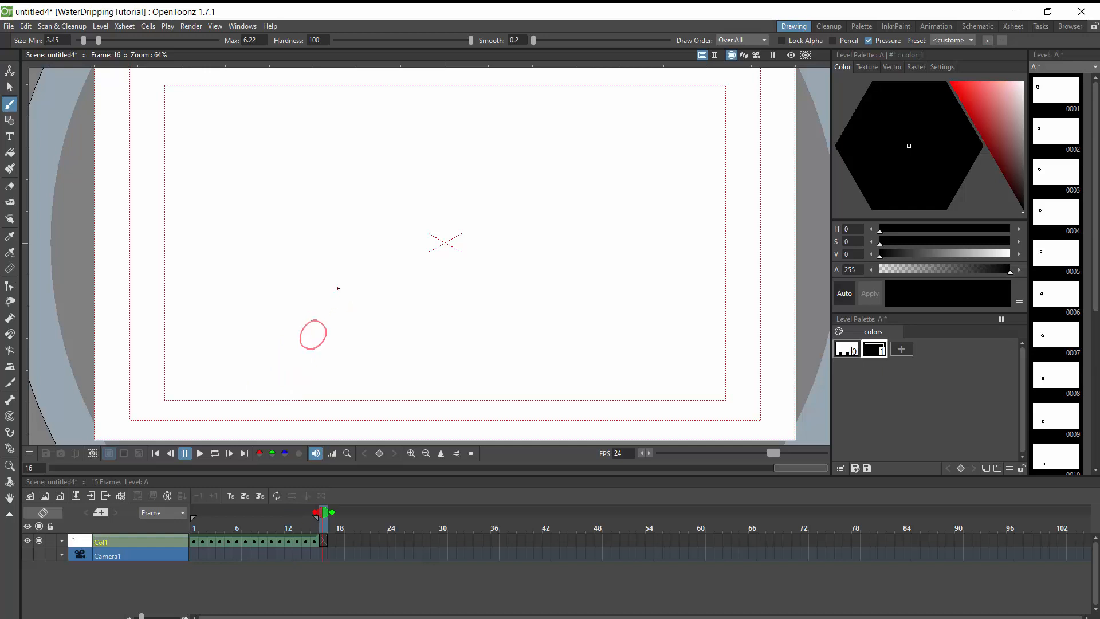
pyautogui.moveTo(337, 289)
pyautogui.mouseDown()
pyautogui.moveTo(328, 318)
pyautogui.moveTo(349, 308)
pyautogui.moveTo(336, 289)
pyautogui.moveTo(361, 272)
pyautogui.moveTo(356, 297)
pyautogui.moveTo(380, 286)
pyautogui.moveTo(366, 272)
pyautogui.moveTo(373, 295)
pyautogui.moveTo(390, 296)
pyautogui.moveTo(395, 281)
pyautogui.moveTo(378, 272)
pyautogui.moveTo(391, 274)
pyautogui.moveTo(396, 300)
pyautogui.mouseUp()
pyautogui.hotkey('shift', '.')
pyautogui.hotkey('shift', '.')
pyautogui.hotkey('shift', '.')
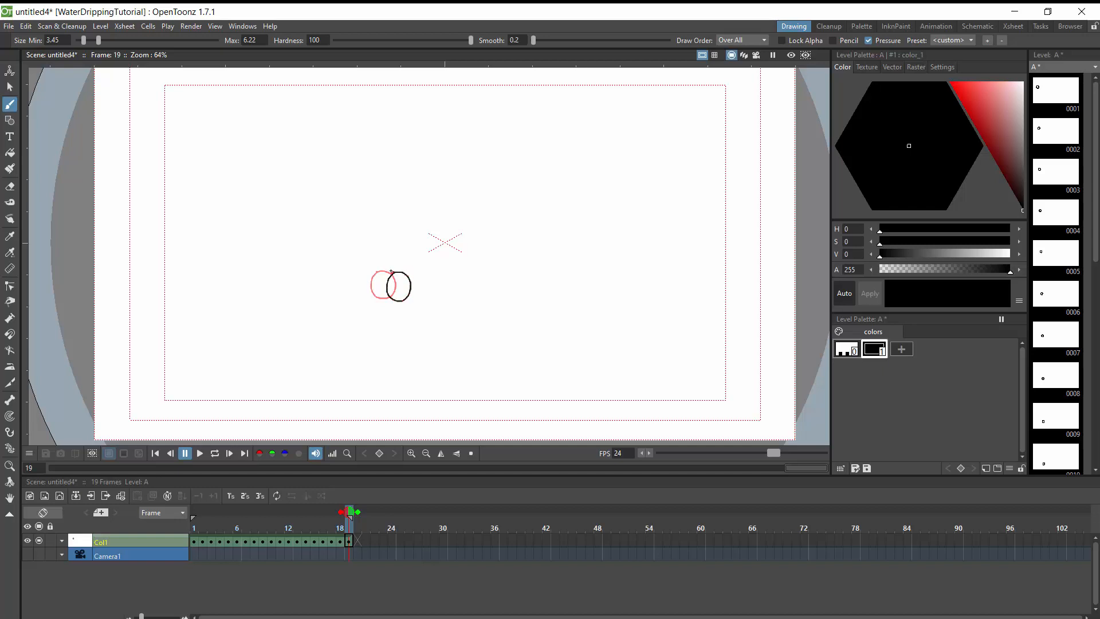
# Draw the ball on frames 20 to 23, curving rightwards and down from the second peak toward the ground
pyautogui.hotkey('shift', '.')
pyautogui.moveTo(423, 283)
pyautogui.mouseDown()
pyautogui.moveTo(403, 302)
pyautogui.moveTo(416, 308)
pyautogui.moveTo(421, 281)
pyautogui.moveTo(424, 329)
pyautogui.moveTo(444, 318)
pyautogui.moveTo(435, 304)
pyautogui.moveTo(433, 358)
pyautogui.moveTo(453, 366)
pyautogui.moveTo(452, 341)
pyautogui.moveTo(449, 397)
pyautogui.moveTo(463, 370)
pyautogui.mouseUp()
pyautogui.hotkey('shift', '.')
pyautogui.hotkey('shift', '.')
pyautogui.hotkey('shift', '.')
# Draw the ball squashed on the ground on frame 24 and carry it through a smaller bounce to another squash on frame 32
pyautogui.moveTo(472, 385)
pyautogui.mouseDown()
pyautogui.moveTo(448, 386)
pyautogui.moveTo(446, 396)
pyautogui.moveTo(476, 395)
pyautogui.moveTo(464, 381)
pyautogui.moveTo(474, 399)
pyautogui.moveTo(488, 381)
pyautogui.moveTo(472, 366)
pyautogui.moveTo(508, 361)
pyautogui.moveTo(516, 328)
pyautogui.moveTo(522, 351)
pyautogui.moveTo(538, 334)
pyautogui.moveTo(529, 323)
pyautogui.moveTo(535, 348)
pyautogui.moveTo(554, 335)
pyautogui.moveTo(537, 325)
pyautogui.moveTo(555, 328)
pyautogui.moveTo(550, 349)
pyautogui.moveTo(567, 345)
pyautogui.moveTo(552, 324)
pyautogui.moveTo(573, 343)
pyautogui.moveTo(566, 357)
pyautogui.moveTo(585, 366)
pyautogui.moveTo(591, 351)
pyautogui.moveTo(601, 368)
pyautogui.moveTo(587, 382)
pyautogui.moveTo(610, 386)
pyautogui.mouseUp()
pyautogui.press('.')
pyautogui.press('.')
pyautogui.press('.')
pyautogui.press('.')
pyautogui.press('.')
pyautogui.press('.')
pyautogui.press('.')
pyautogui.press('.')
pyautogui.press('.')
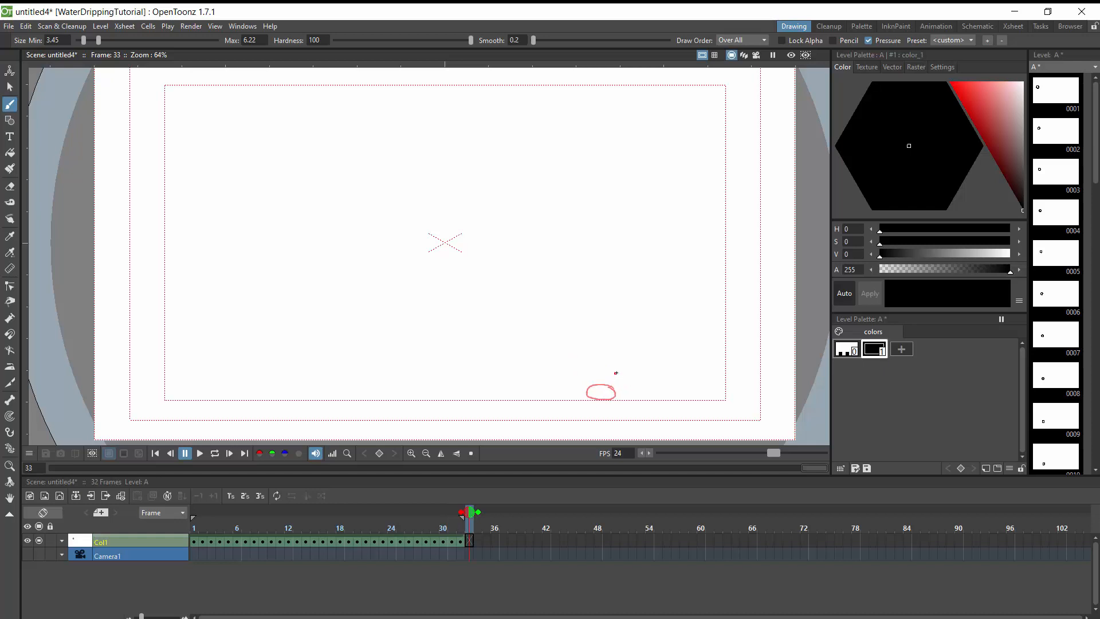
# Draw the ball on frames 33 to 39, making a last small hop and rolling rightwards along the ground
pyautogui.click(616, 373)
pyautogui.moveTo(626, 381)
pyautogui.mouseDown()
pyautogui.moveTo(640, 362)
pyautogui.moveTo(643, 382)
pyautogui.moveTo(663, 379)
pyautogui.moveTo(654, 361)
pyautogui.moveTo(674, 379)
pyautogui.mouseUp()
pyautogui.press('.')
pyautogui.press('.')
pyautogui.press('.')
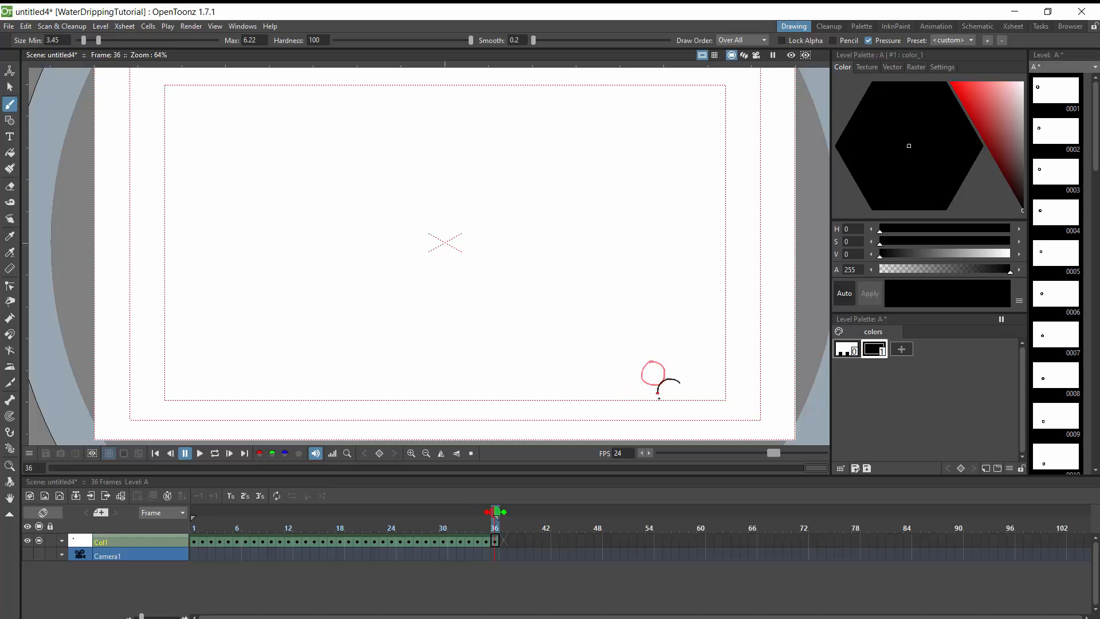
pyautogui.press('.')
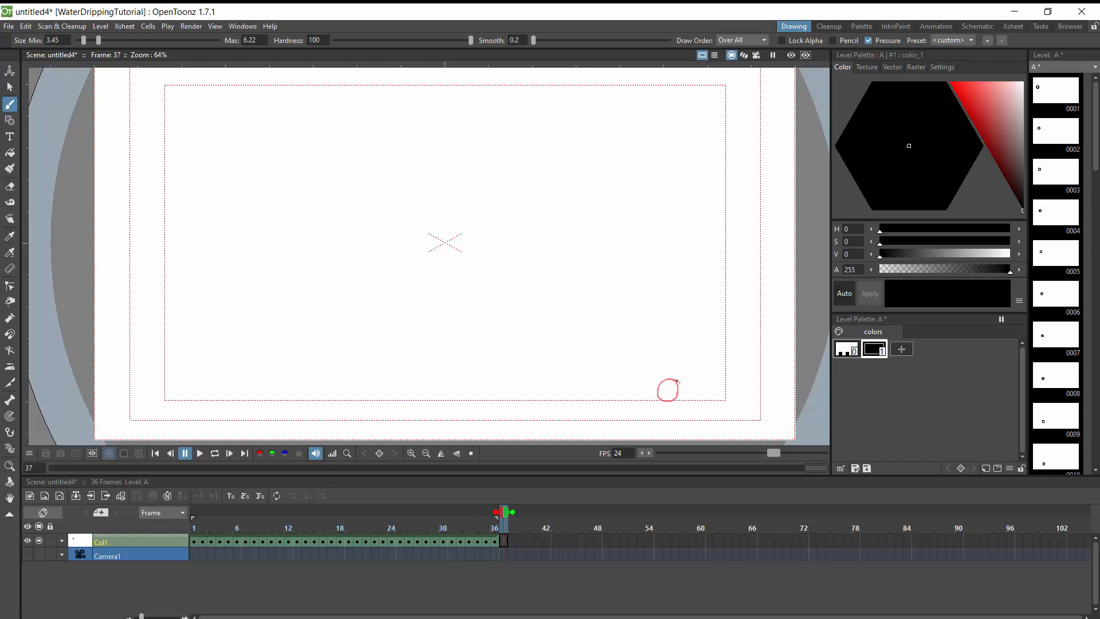
pyautogui.moveTo(676, 381)
pyautogui.mouseDown()
pyautogui.moveTo(670, 399)
pyautogui.moveTo(686, 378)
pyautogui.moveTo(693, 399)
pyautogui.moveTo(695, 380)
pyautogui.mouseUp()
pyautogui.press('.')
pyautogui.press('.')
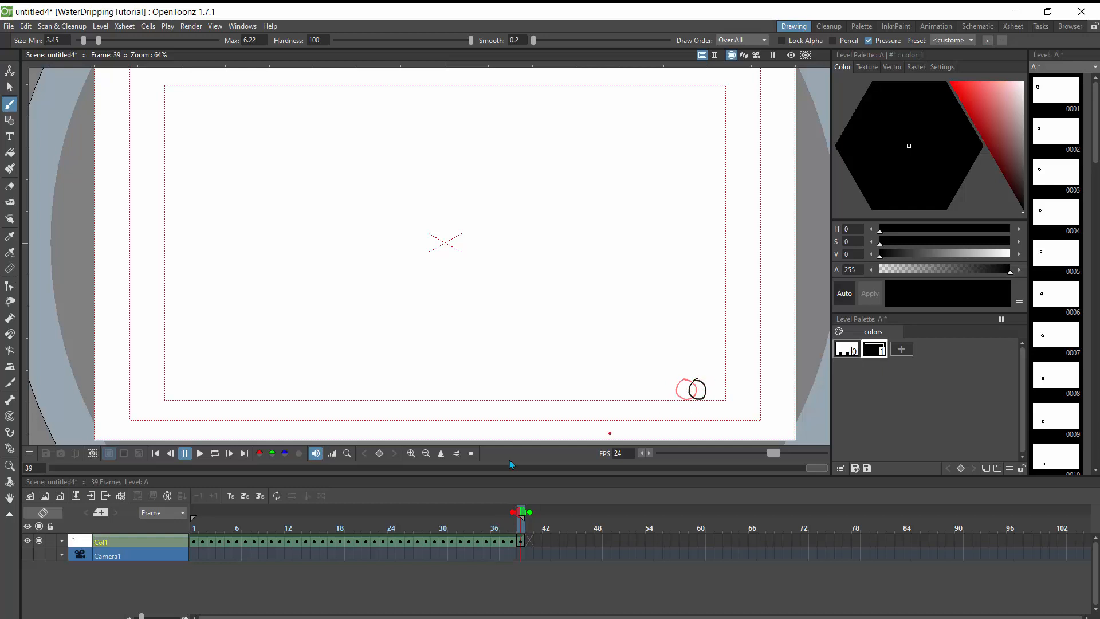
# Play the bouncing ball animation in a loop to review it, and stop playback
pyautogui.click(215, 453)
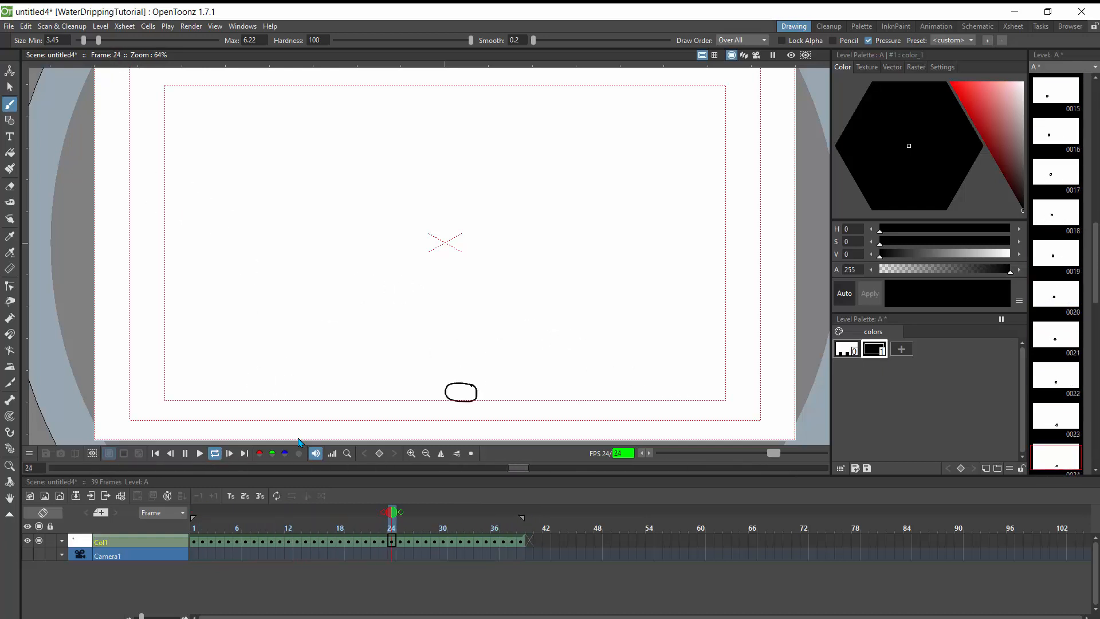
pyautogui.click(185, 453)
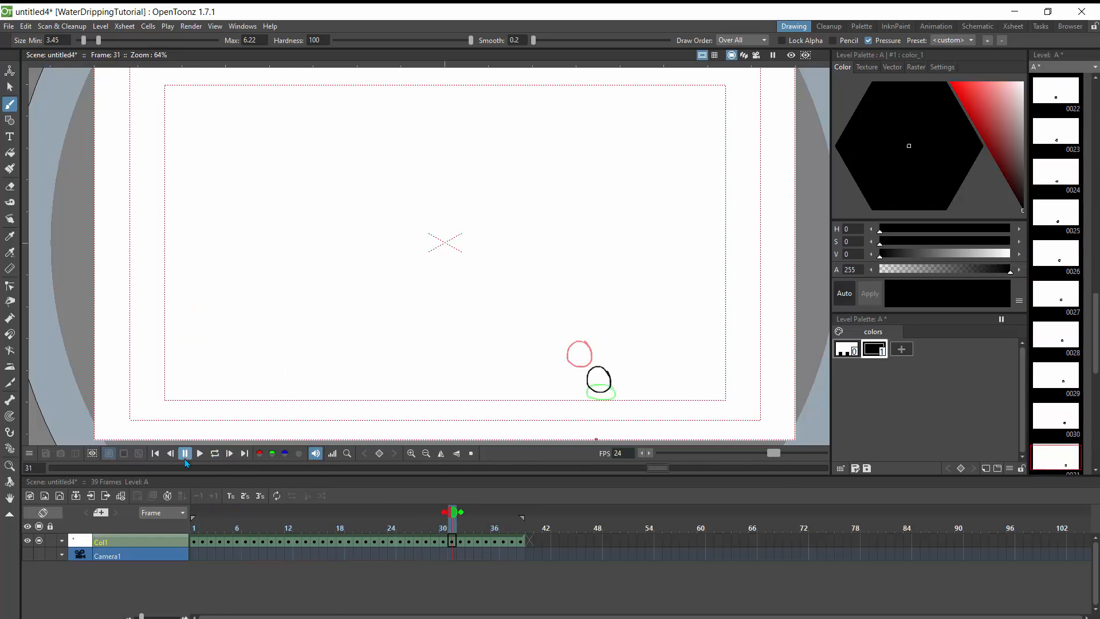
# Rename the column Col1 as "animation" and return to frame 1
pyautogui.doubleClick(101, 541)
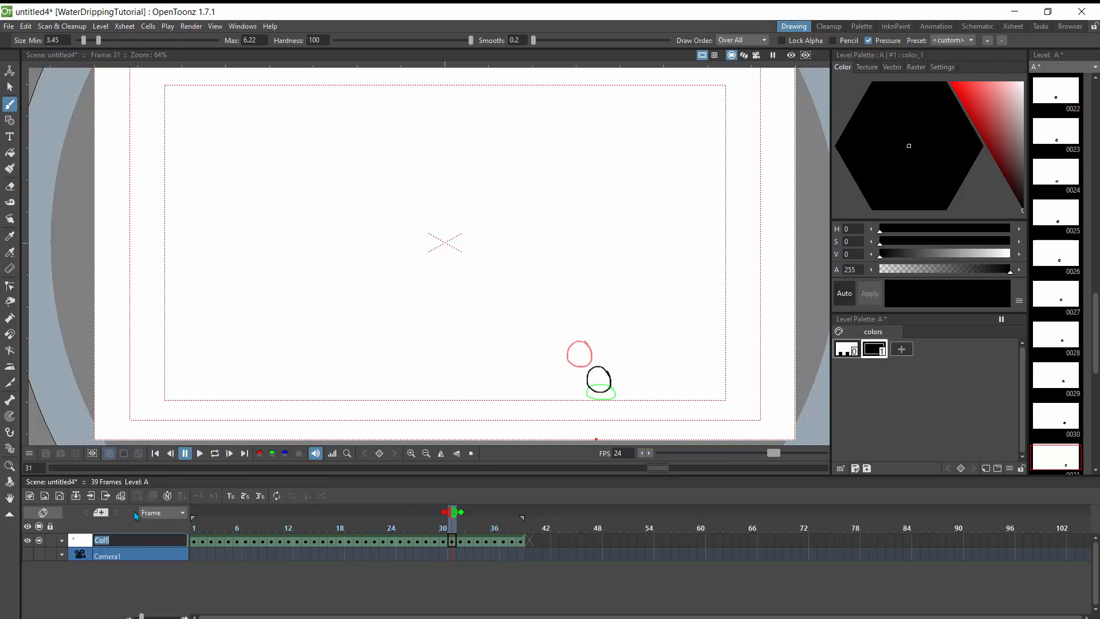
pyautogui.write('animation')
pyautogui.press('Return')
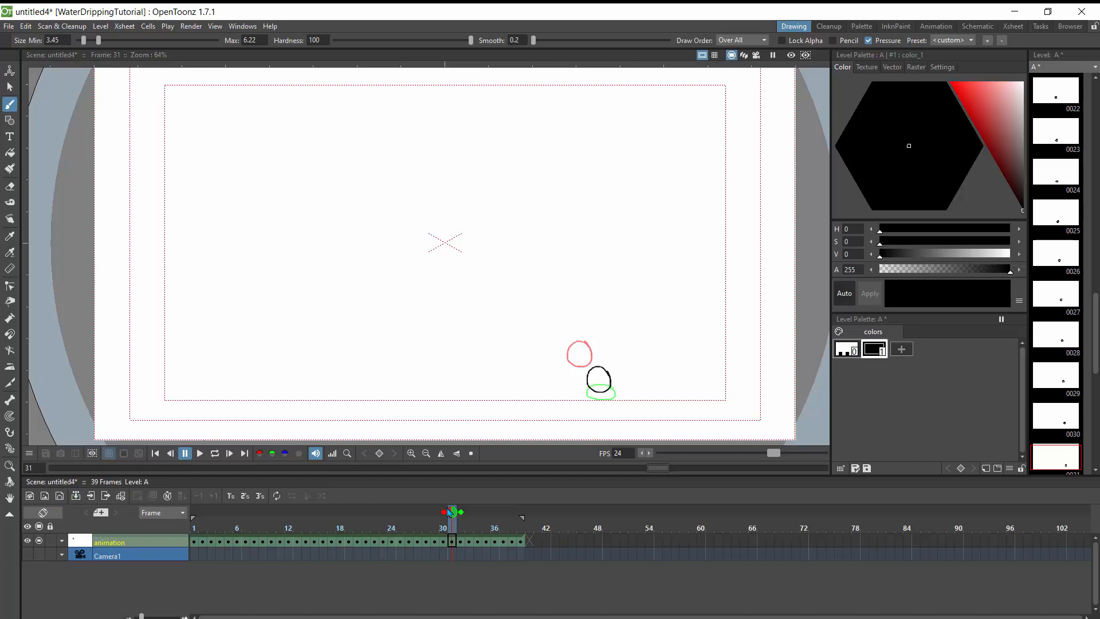
pyautogui.moveTo(445, 514); pyautogui.dragTo(196, 509)
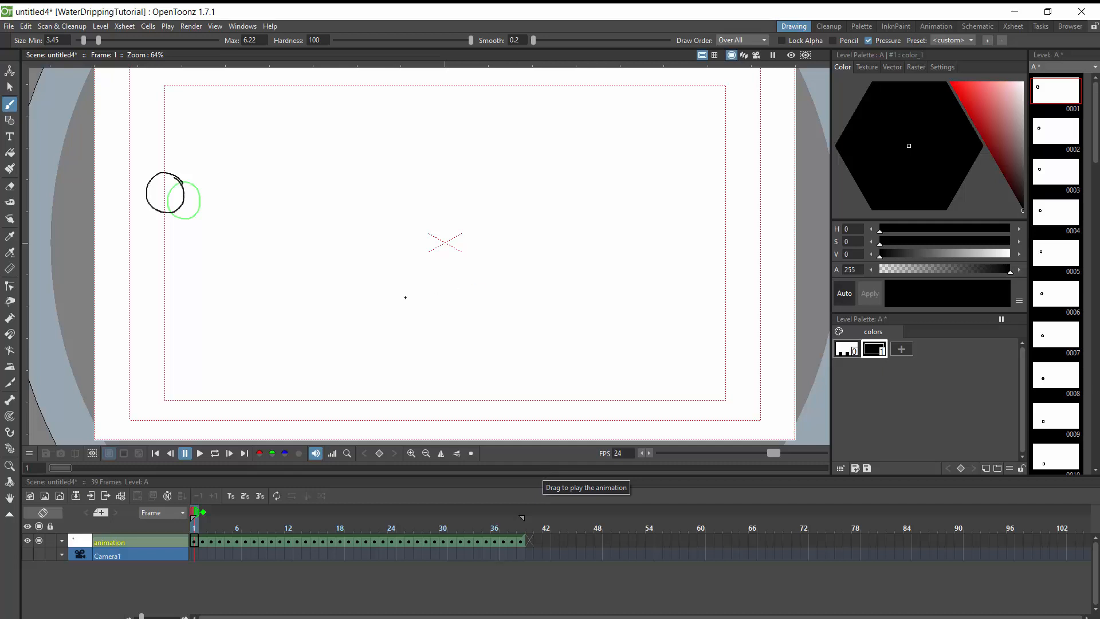
# Create a new Toonz Vector Level on frame 1 and rename its column "guide"
pyautogui.click(60, 497)
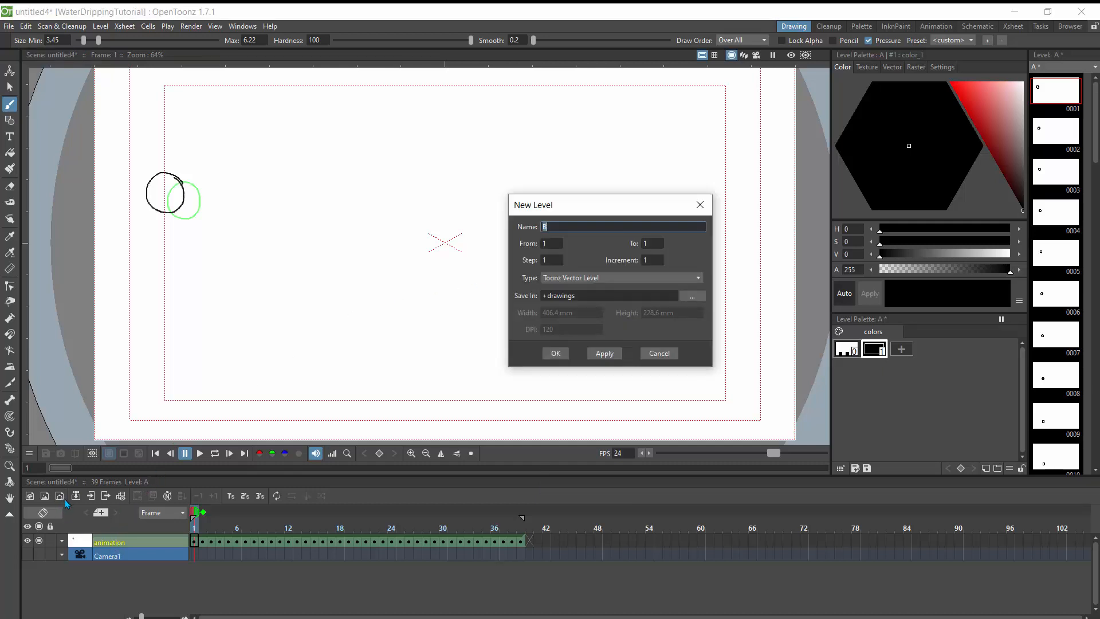
pyautogui.click(553, 352)
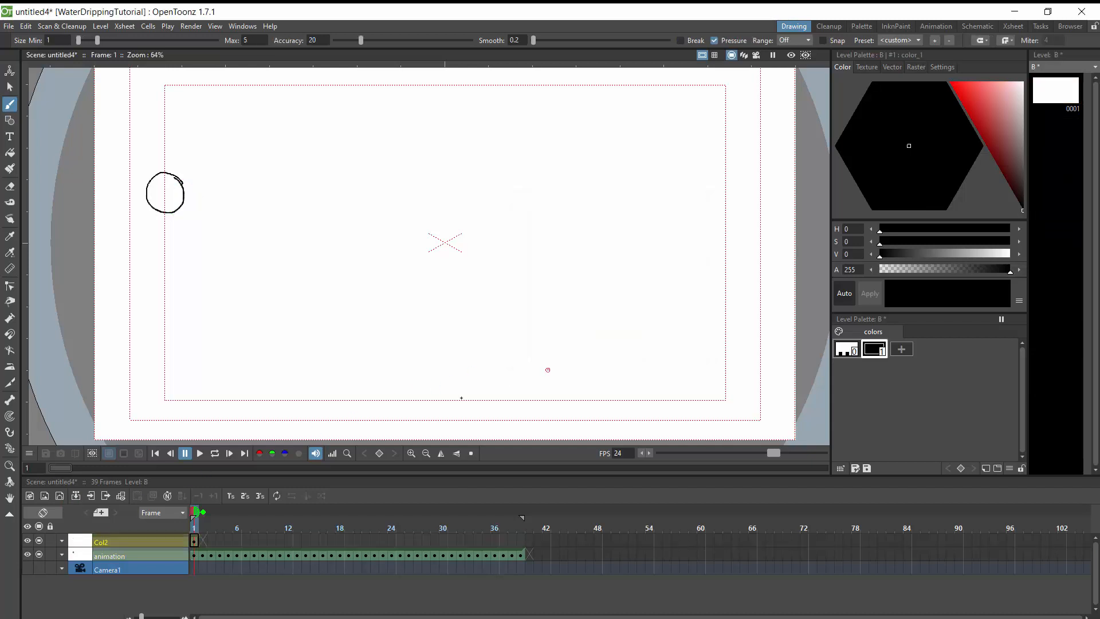
pyautogui.doubleClick(110, 540)
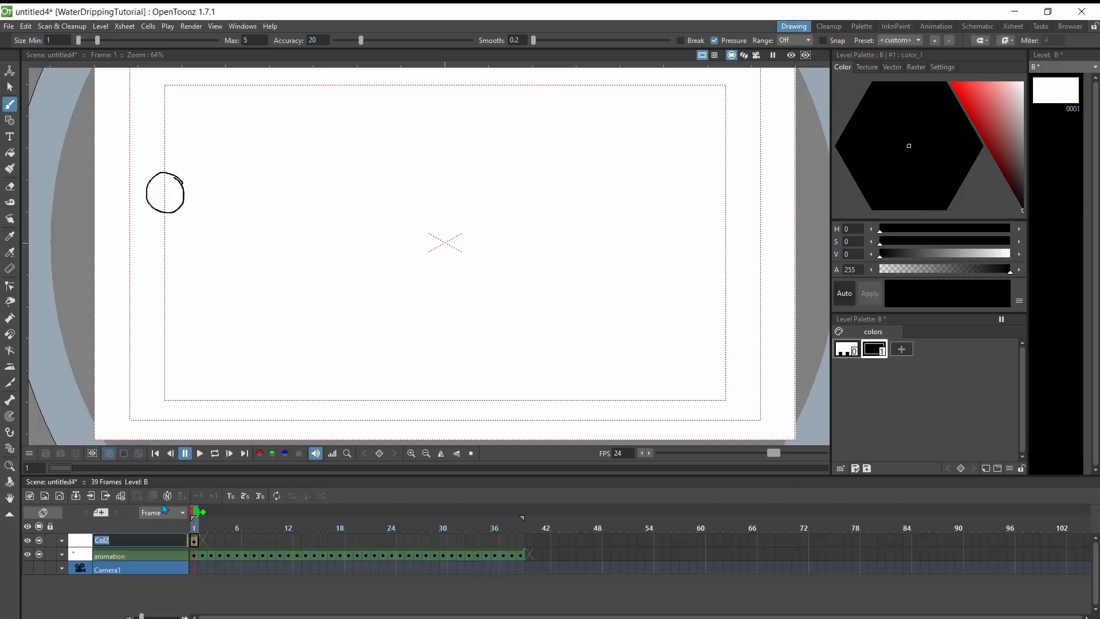
pyautogui.write('guide')
pyautogui.press('Return')
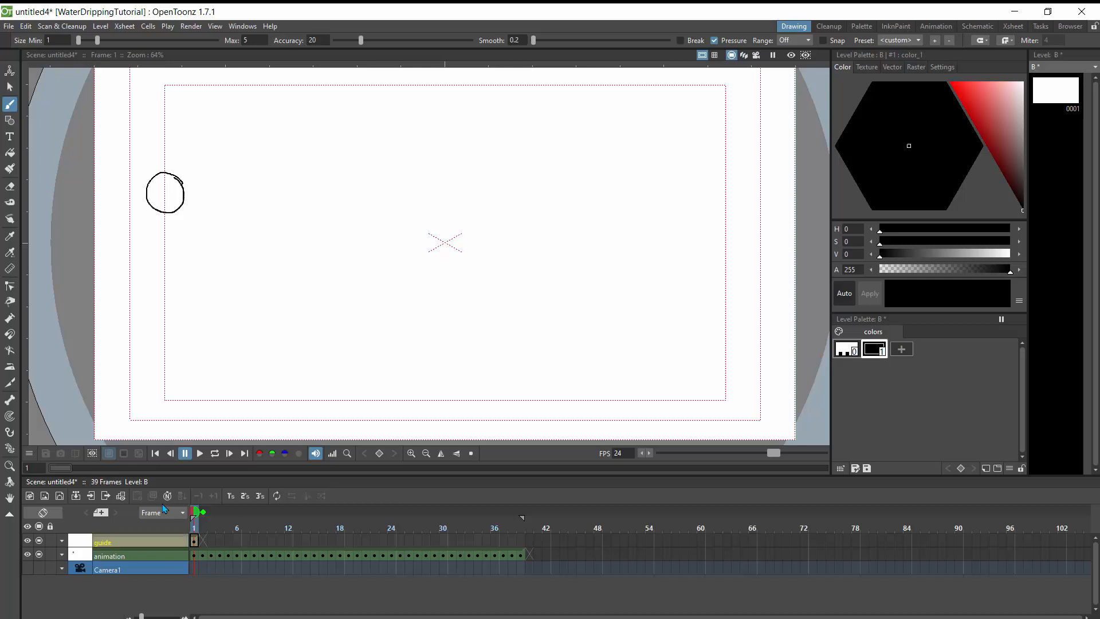
# Hide the animation column in the viewer and lock it
pyautogui.click(40, 554)
pyautogui.click(94, 543)
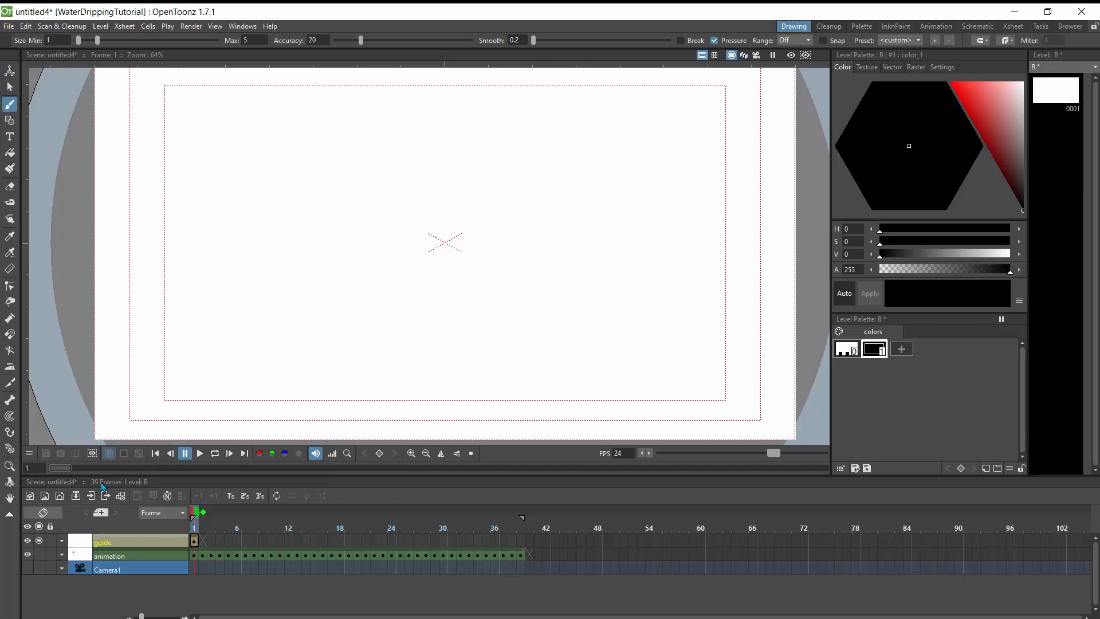
pyautogui.click(50, 553)
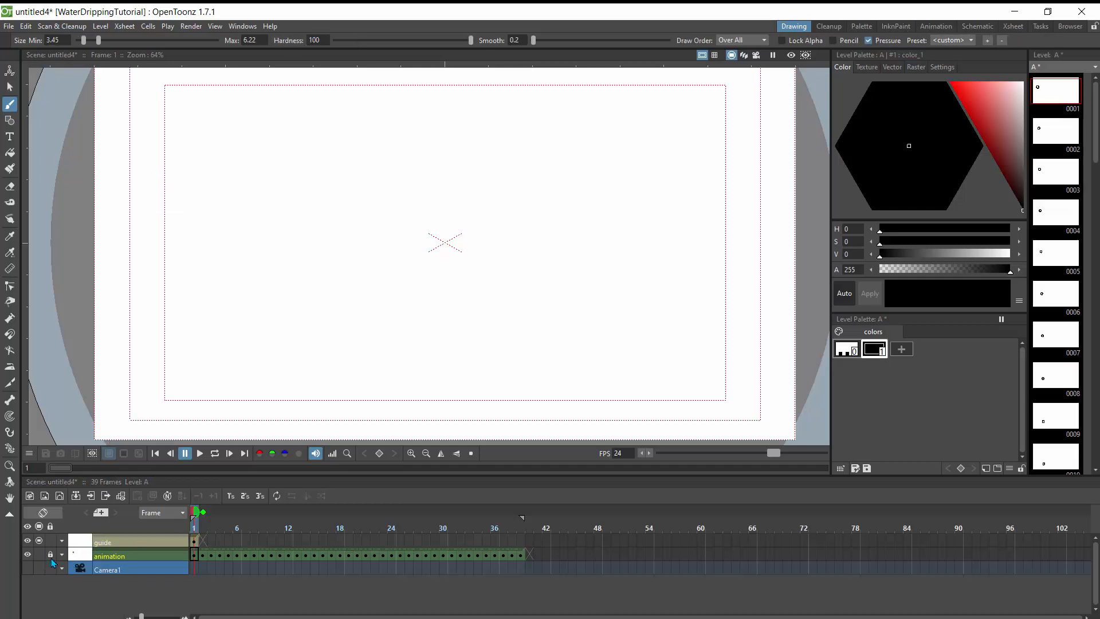
# Draw the ball's path on the guide column as one Brush stroke, a fall followed by four arcs of decreasing height
pyautogui.click(97, 541)
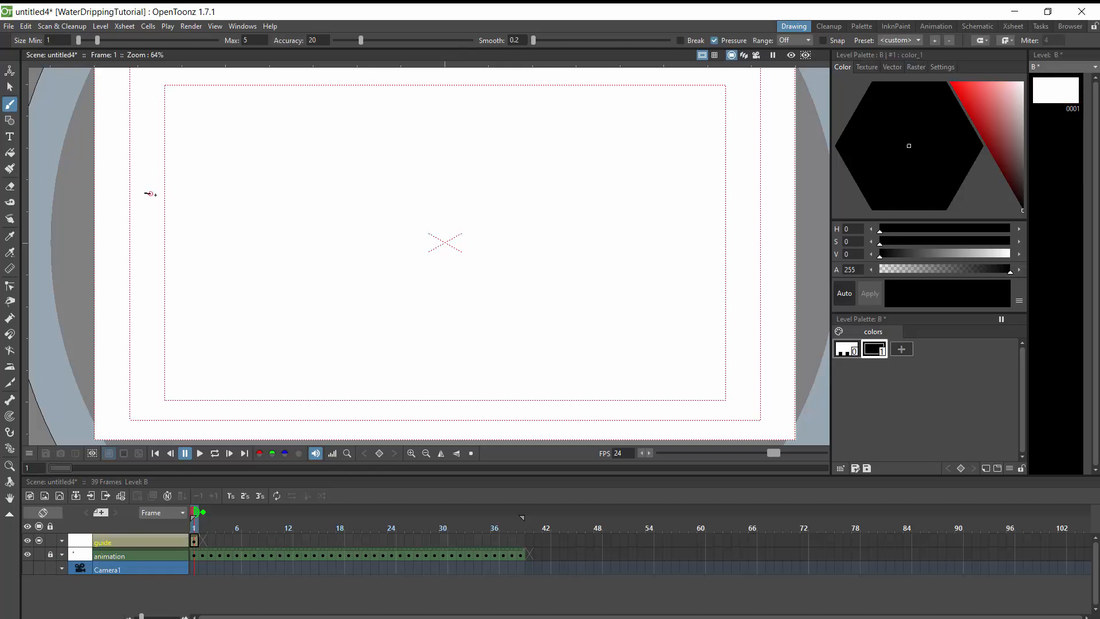
pyautogui.moveTo(148, 193)
pyautogui.mouseDown()
pyautogui.moveTo(210, 237)
pyautogui.moveTo(276, 398)
pyautogui.moveTo(292, 359)
pyautogui.moveTo(355, 296)
pyautogui.moveTo(403, 303)
pyautogui.moveTo(424, 335)
pyautogui.moveTo(437, 399)
pyautogui.moveTo(457, 344)
pyautogui.moveTo(503, 329)
pyautogui.moveTo(529, 348)
pyautogui.moveTo(546, 398)
pyautogui.moveTo(565, 360)
pyautogui.moveTo(593, 351)
pyautogui.moveTo(613, 366)
pyautogui.moveTo(622, 399)
pyautogui.moveTo(646, 371)
pyautogui.moveTo(697, 397)
pyautogui.mouseUp()
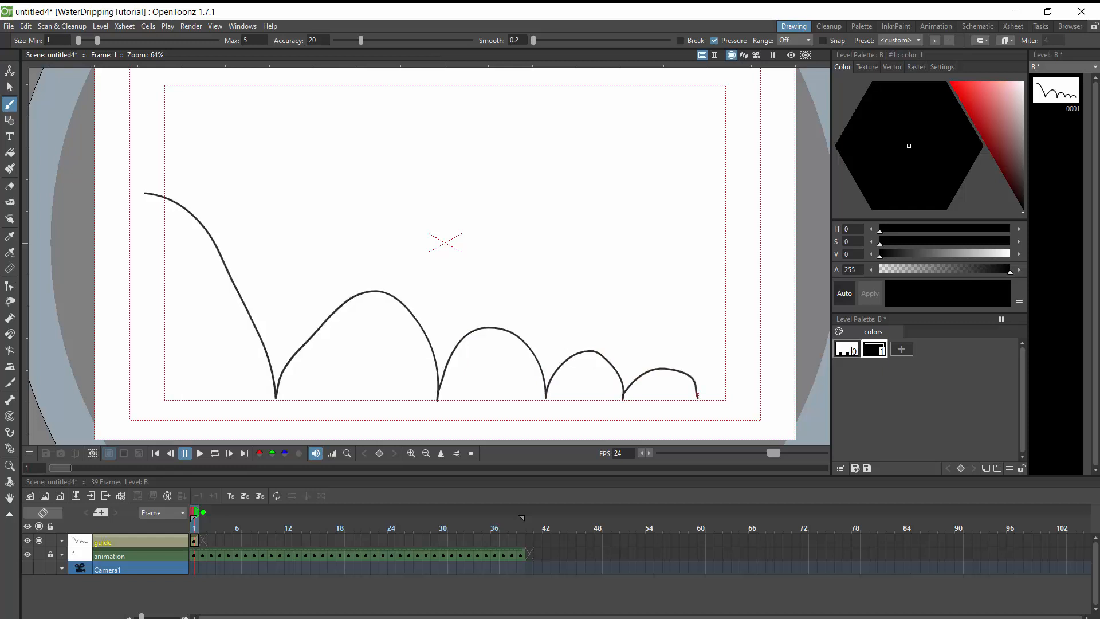
# Lower the guide column's opacity so its path is semi-transparent, and lock the column
pyautogui.click(62, 540)
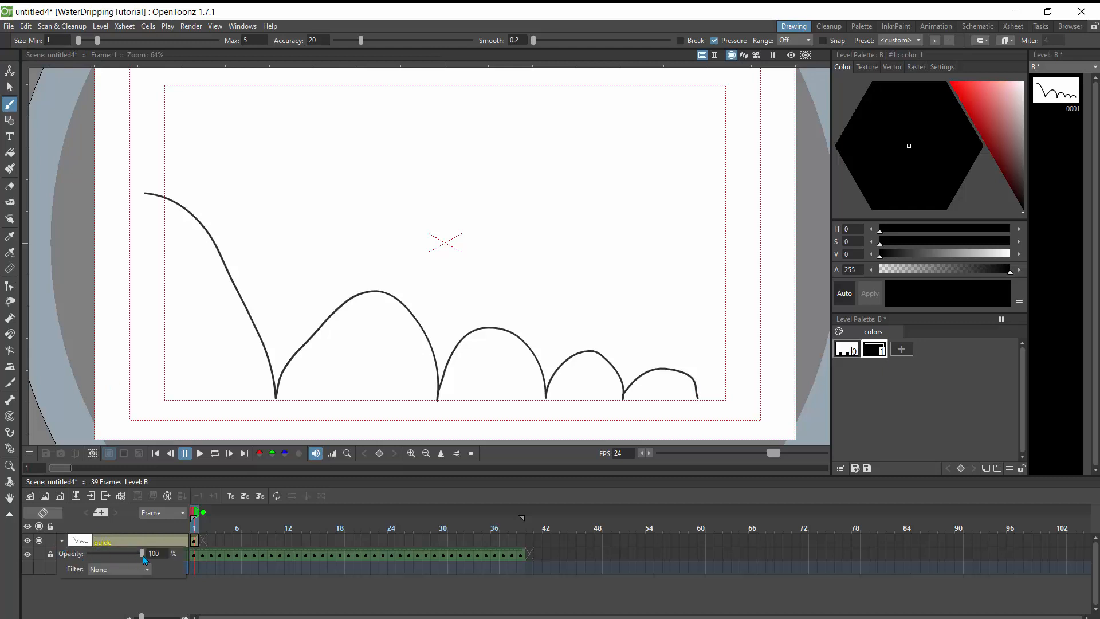
pyautogui.moveTo(143, 557); pyautogui.dragTo(114, 559)
pyautogui.click(147, 534)
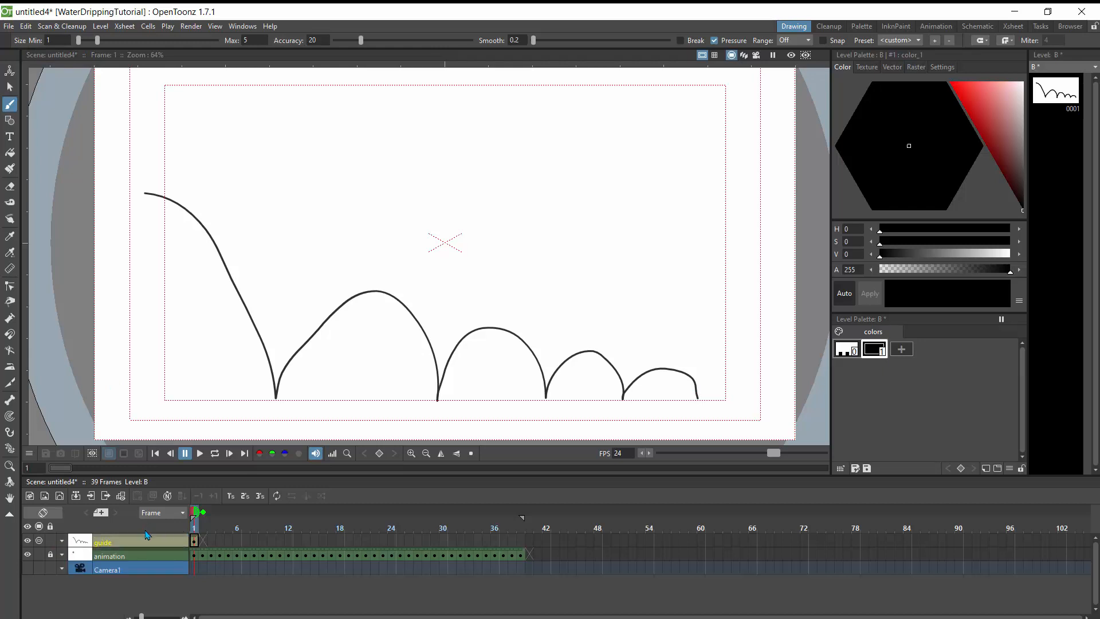
pyautogui.click(80, 553)
pyautogui.click(83, 542)
pyautogui.click(89, 555)
pyautogui.click(89, 542)
pyautogui.click(51, 541)
# Create another Toonz Vector Level on frame 1 and rename its column "ball"
pyautogui.click(60, 498)
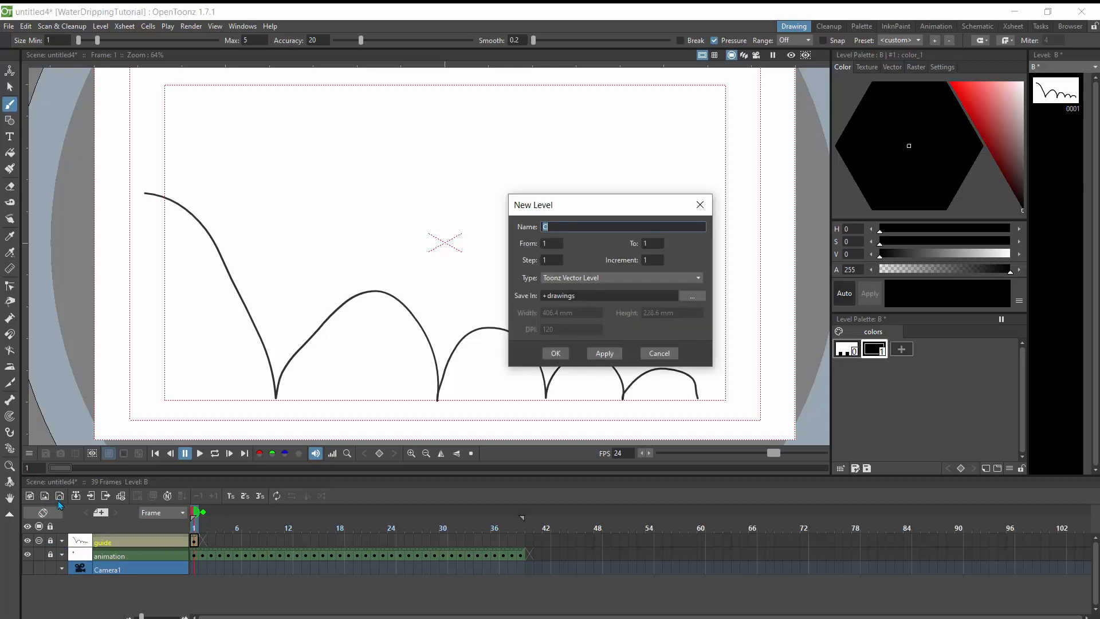
pyautogui.click(551, 352)
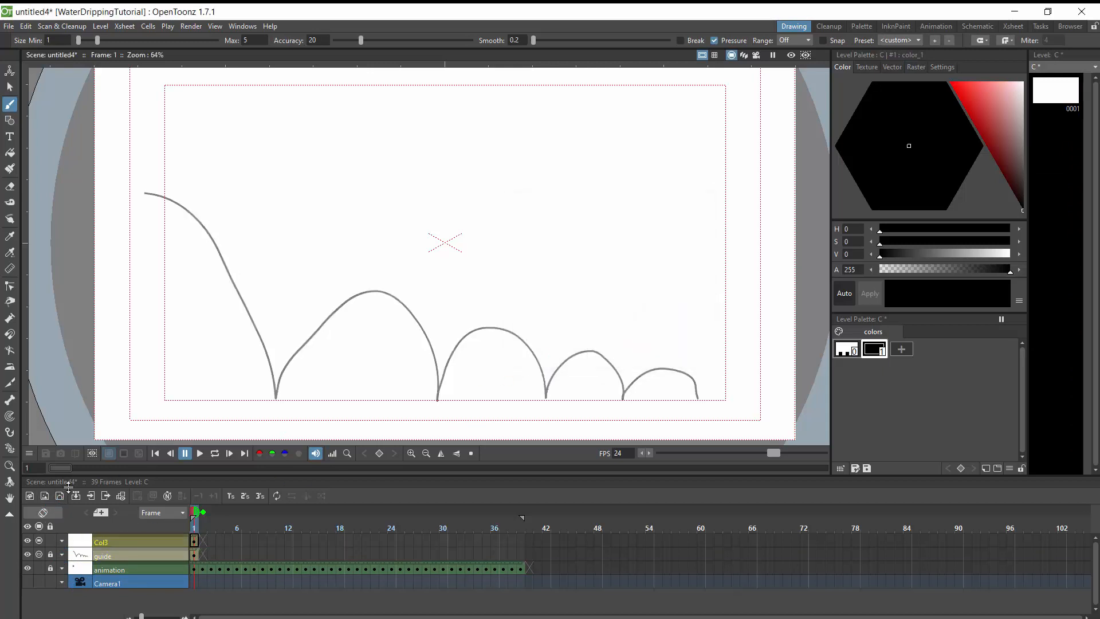
pyautogui.doubleClick(108, 541)
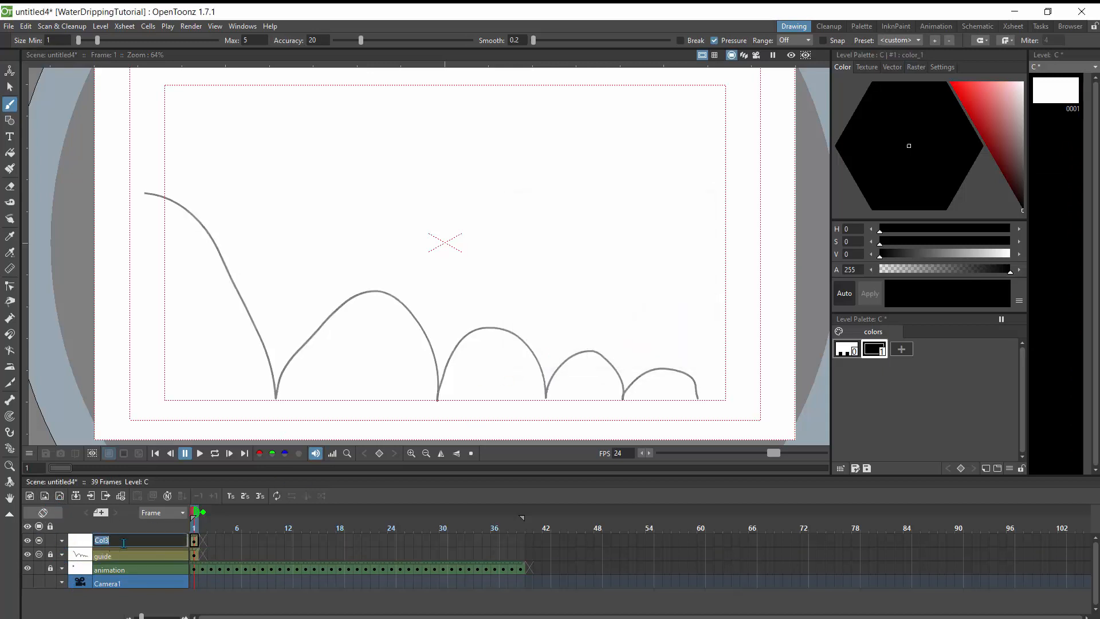
pyautogui.write('all')
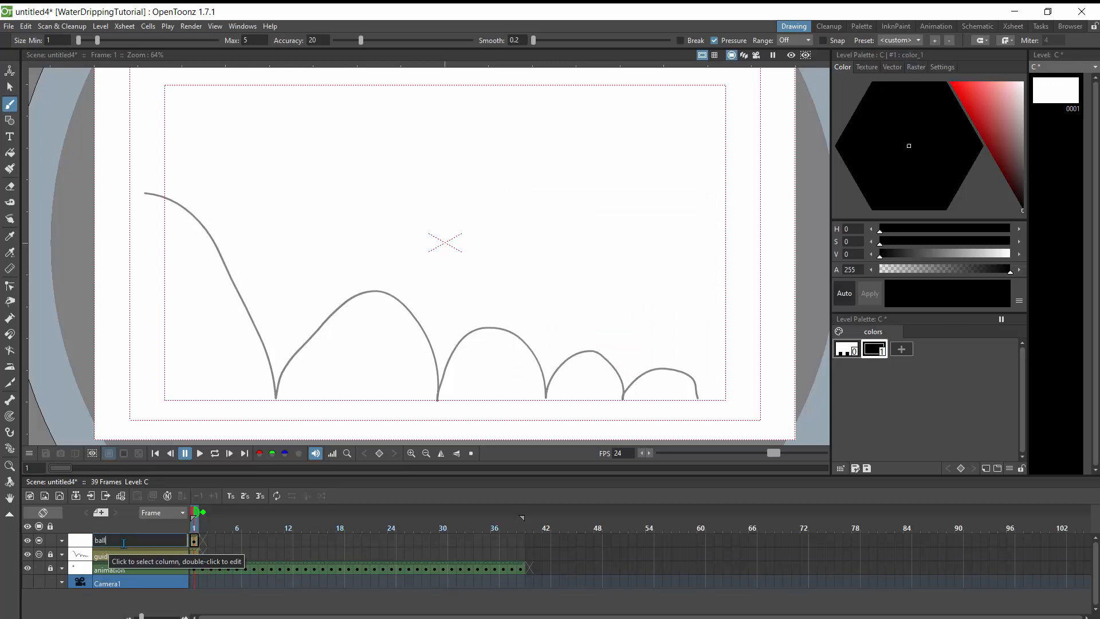
pyautogui.press('Return')
# Reset the view so the whole camera frame is centred in the viewer, and switch to the Animation room
pyautogui.scroll(-8, 547, 309)
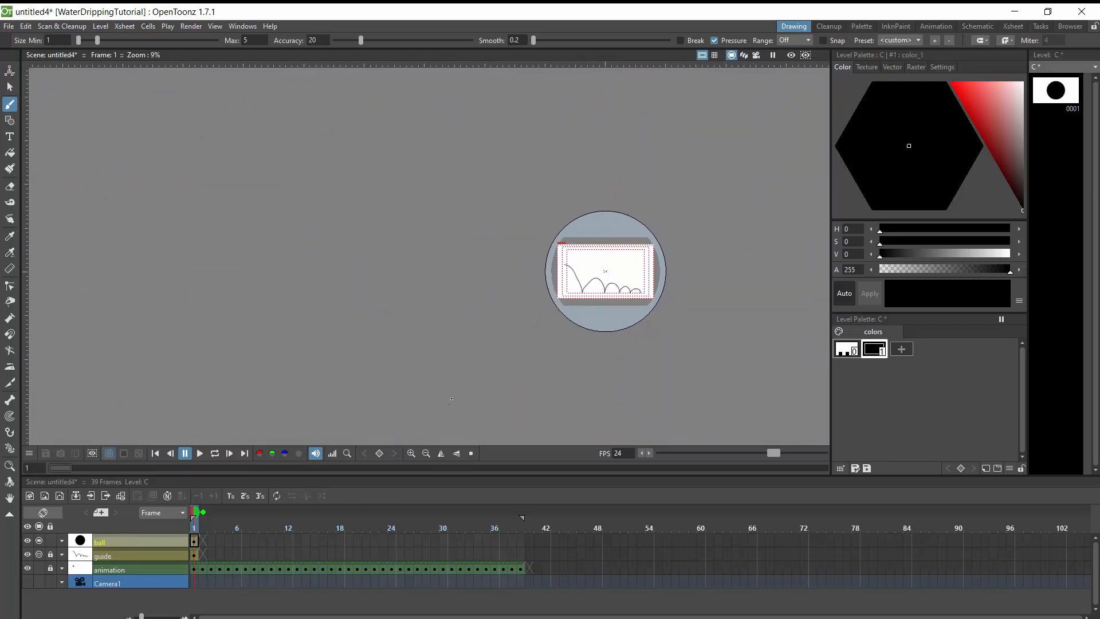
pyautogui.click(409, 457)
pyautogui.click(409, 457)
pyautogui.click(410, 457)
pyautogui.click(410, 457)
pyautogui.click(409, 457)
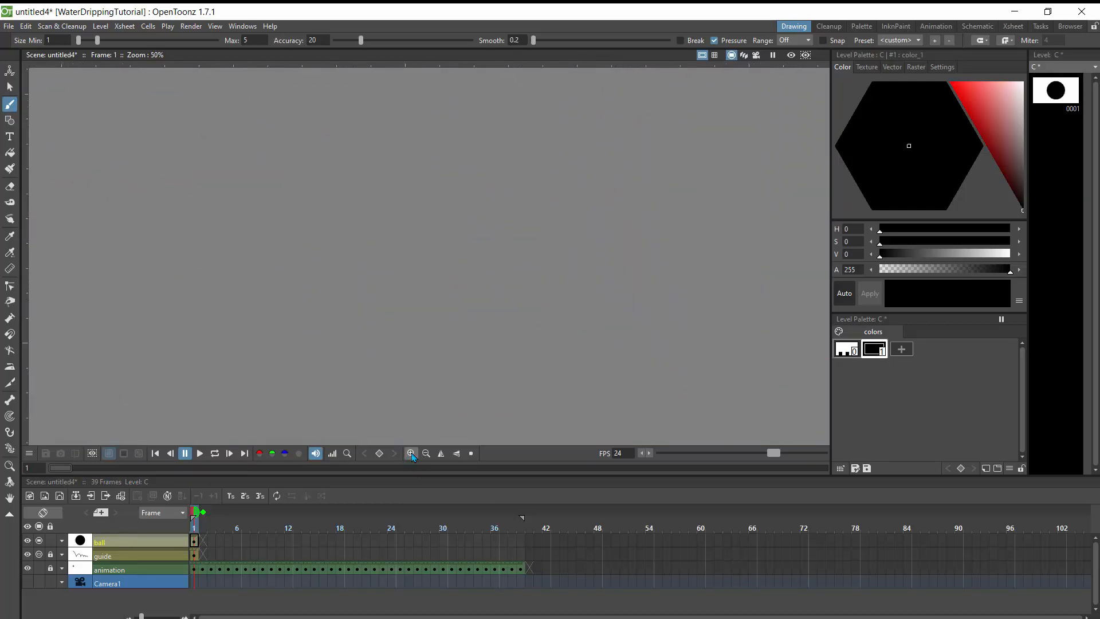
pyautogui.rightClick(365, 294)
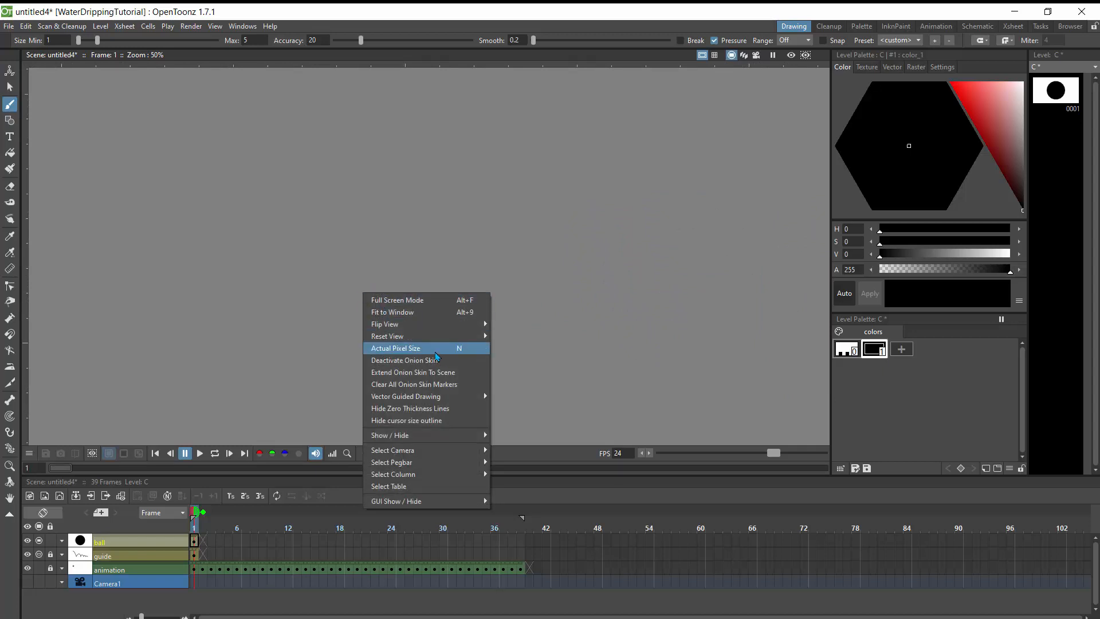
pyautogui.moveTo(440, 338)
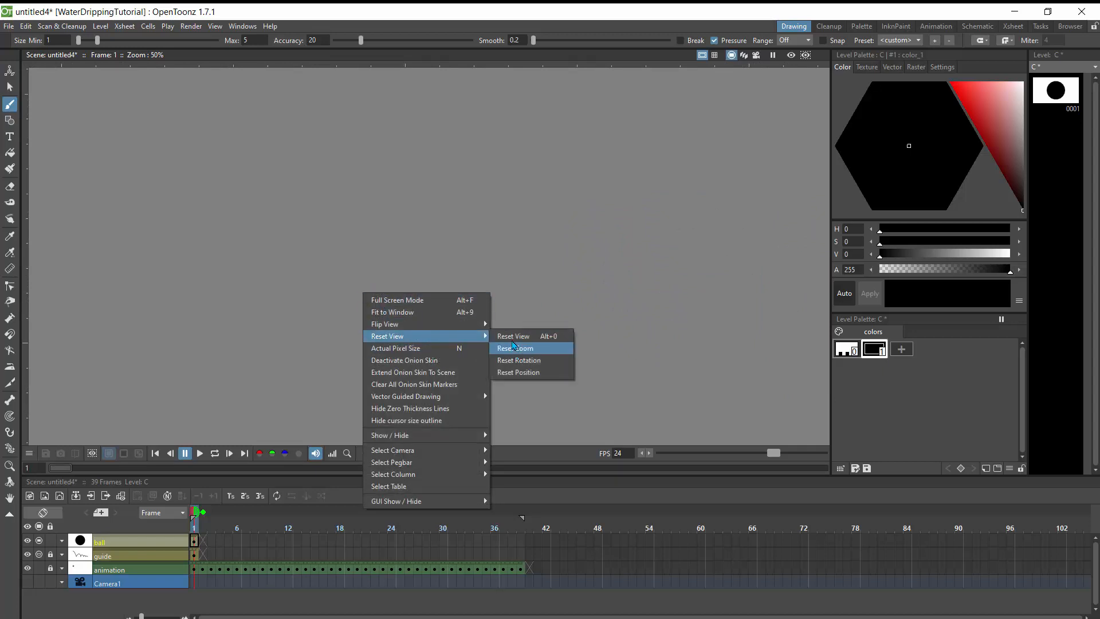
pyautogui.click(515, 348)
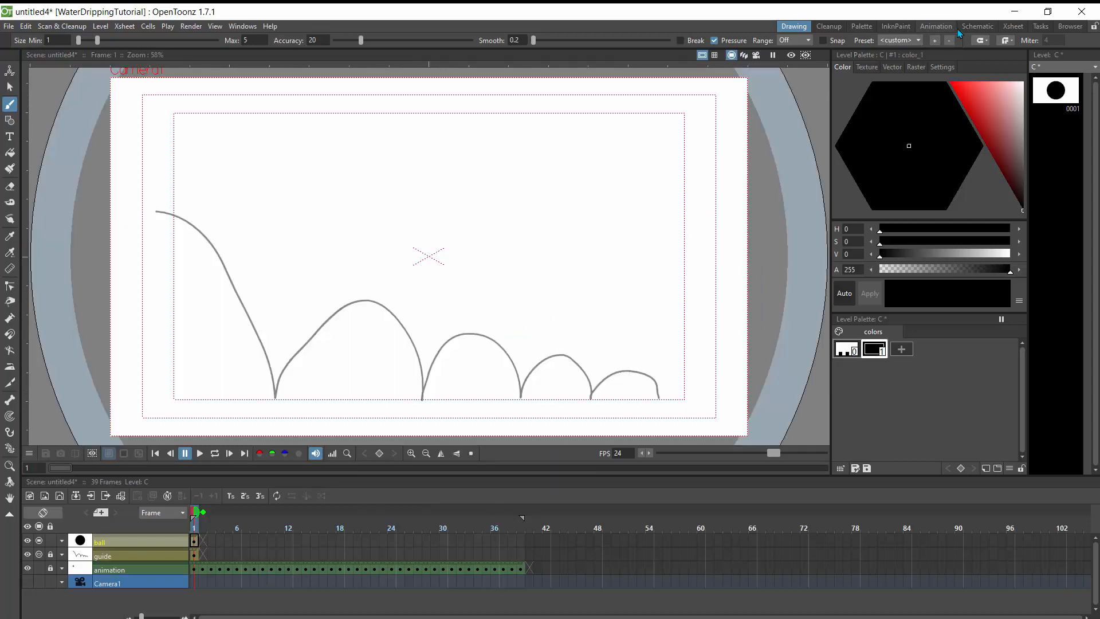
pyautogui.click(937, 27)
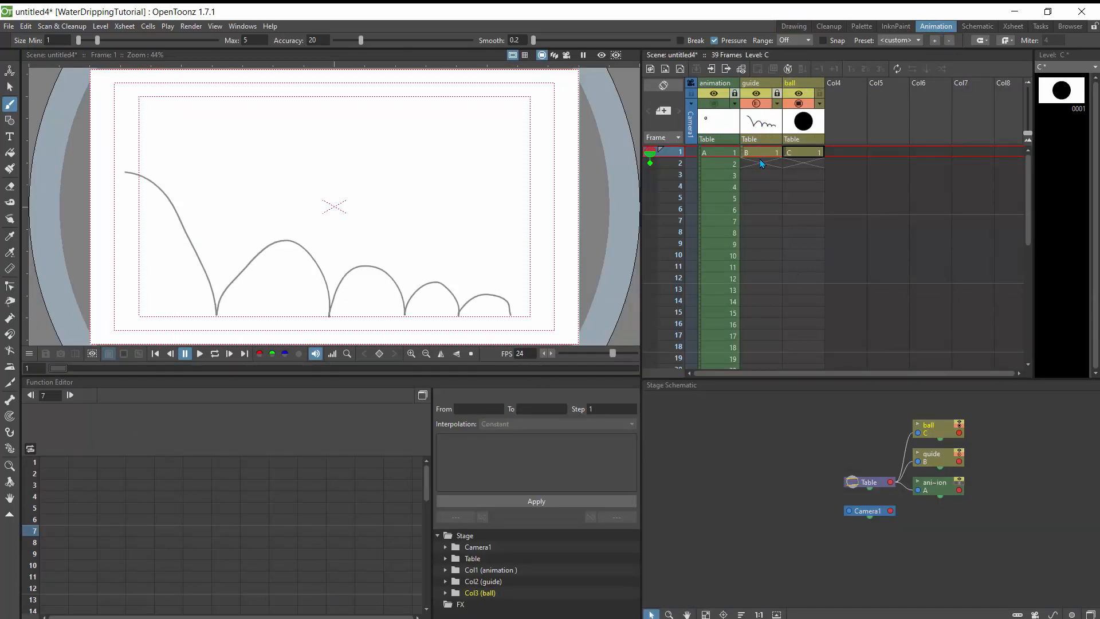
# Unlock the guide column, extend its path drawing through frame 59, and lock the column again
pyautogui.click(792, 28)
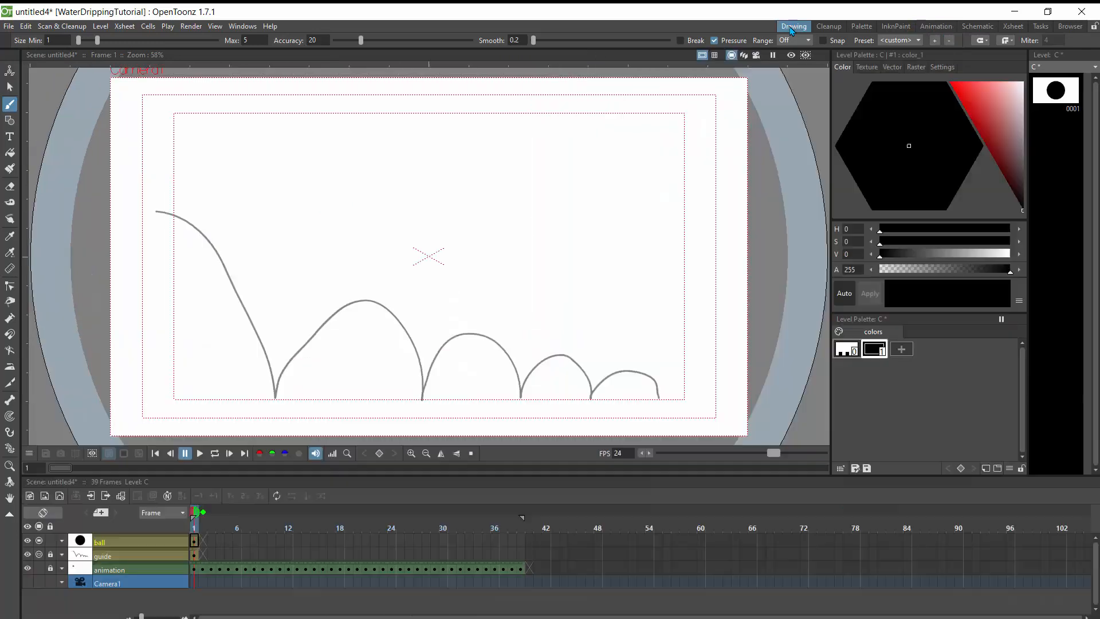
pyautogui.click(50, 554)
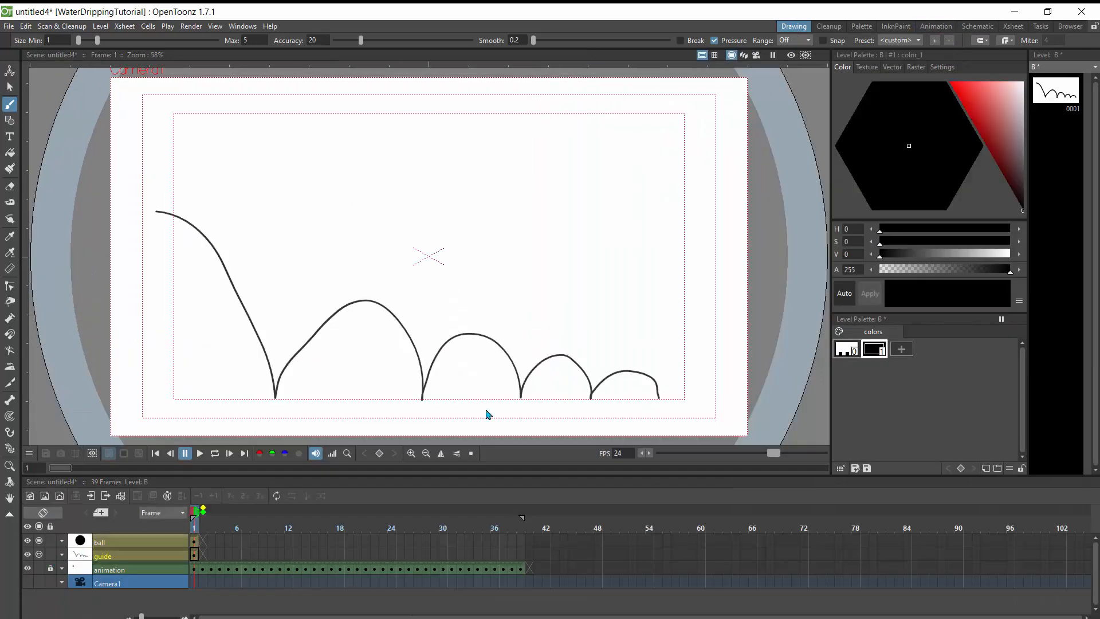
pyautogui.click(930, 27)
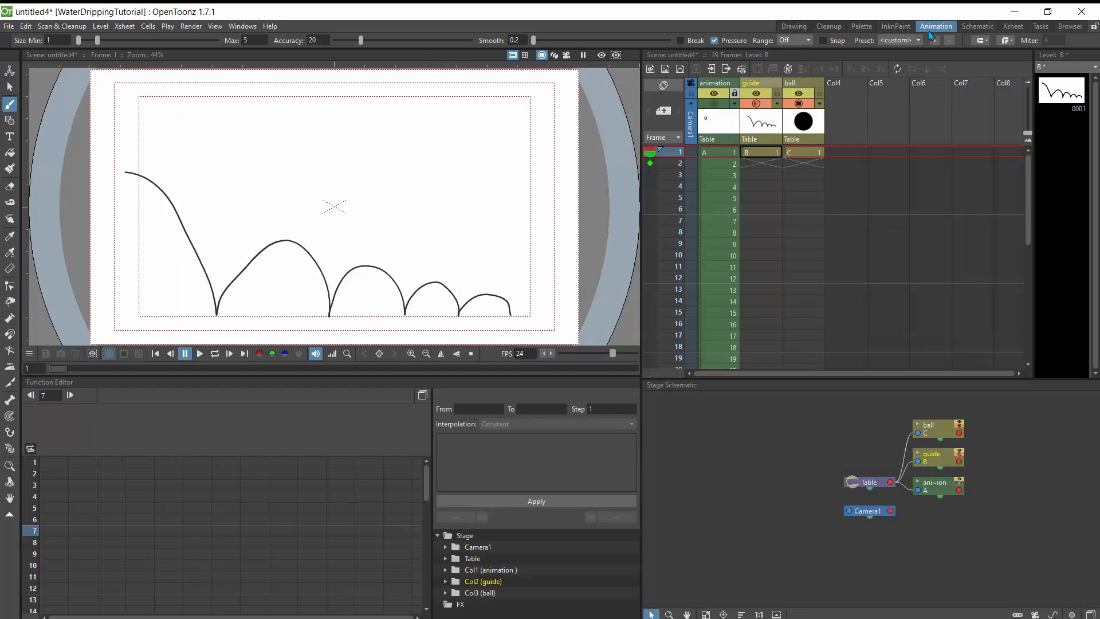
pyautogui.click(764, 156)
pyautogui.moveTo(771, 164); pyautogui.dragTo(757, 223)
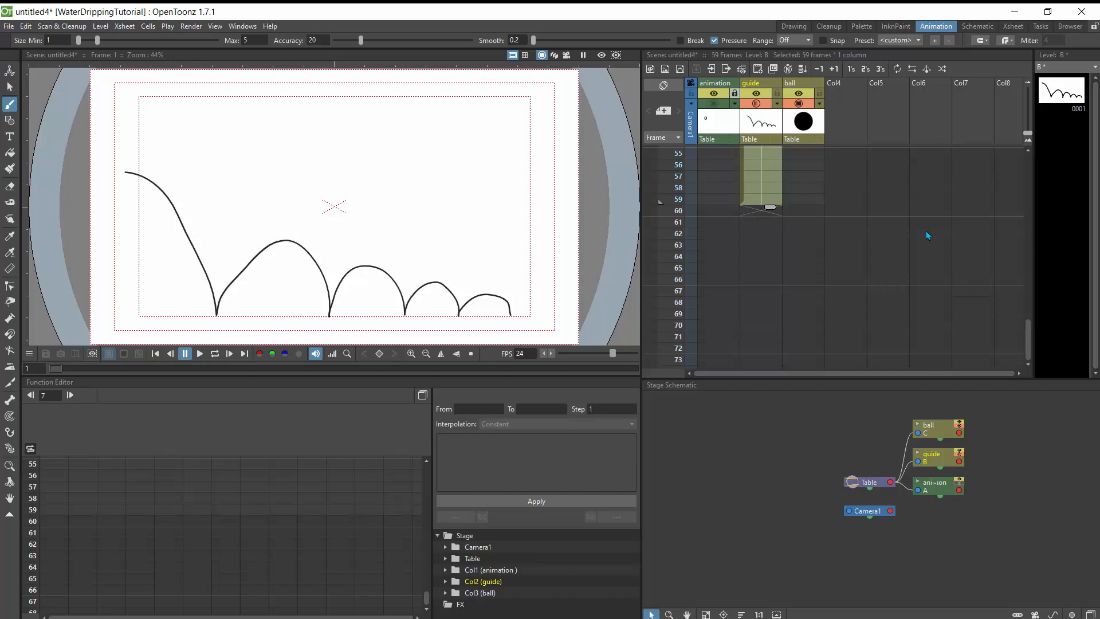
pyautogui.moveTo(1027, 335); pyautogui.dragTo(1027, 166)
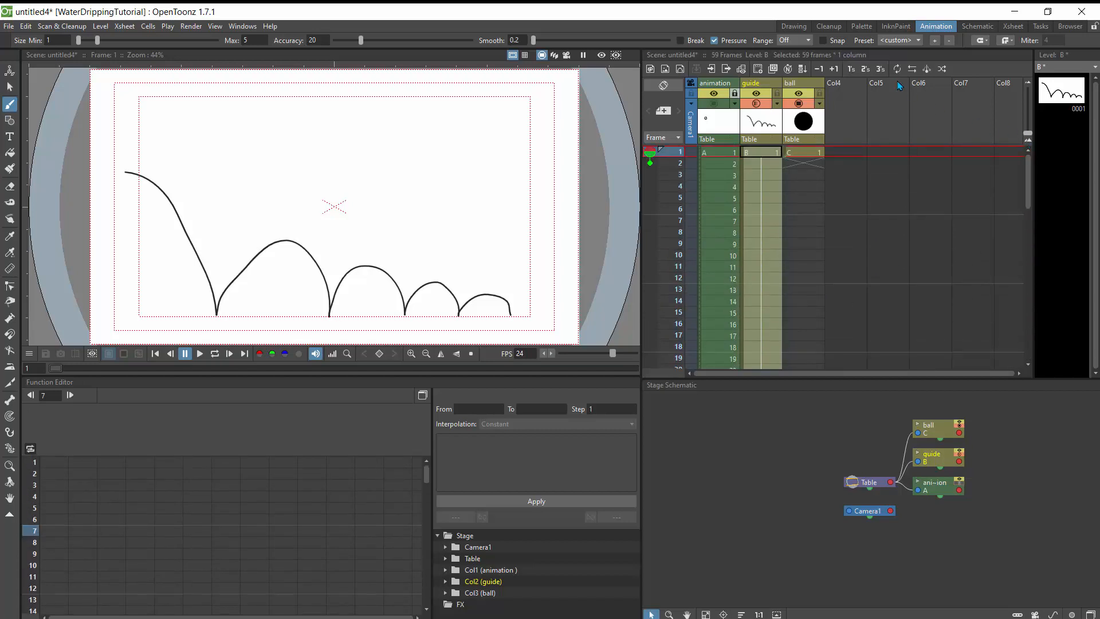
pyautogui.click(794, 27)
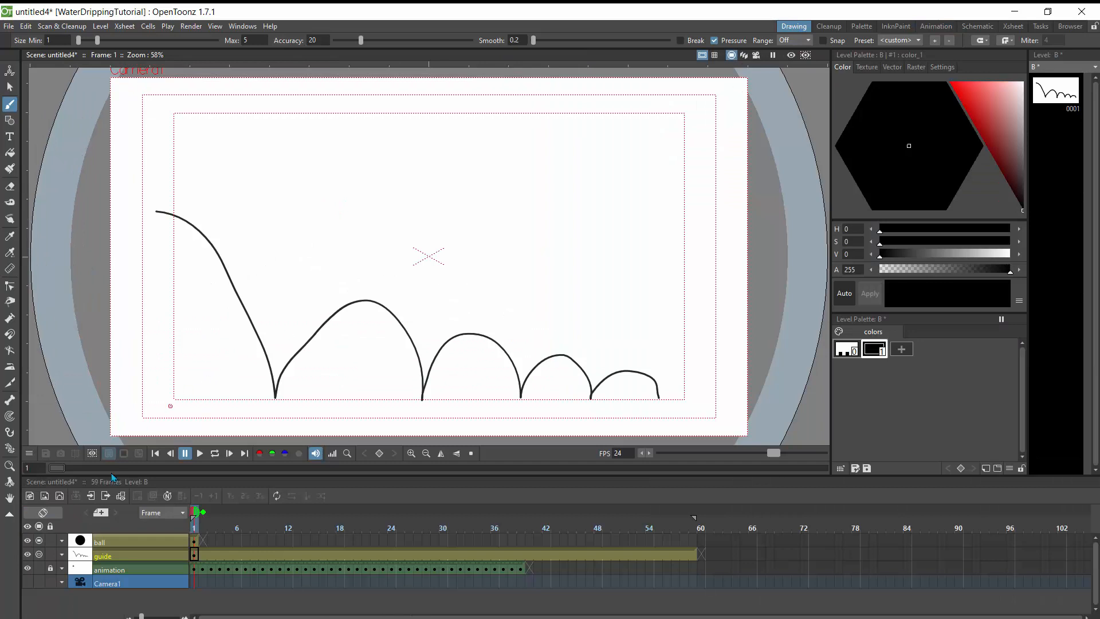
pyautogui.click(50, 554)
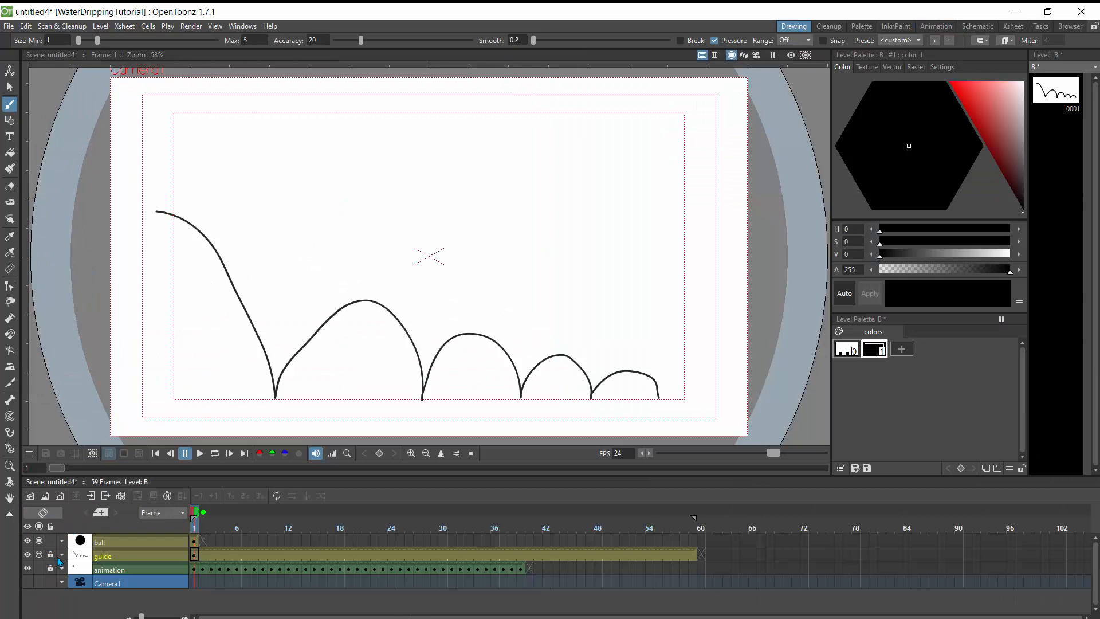
# Draw the ball as a small Brush circle at the start of the path on frame 1 of the ball column
pyautogui.click(100, 542)
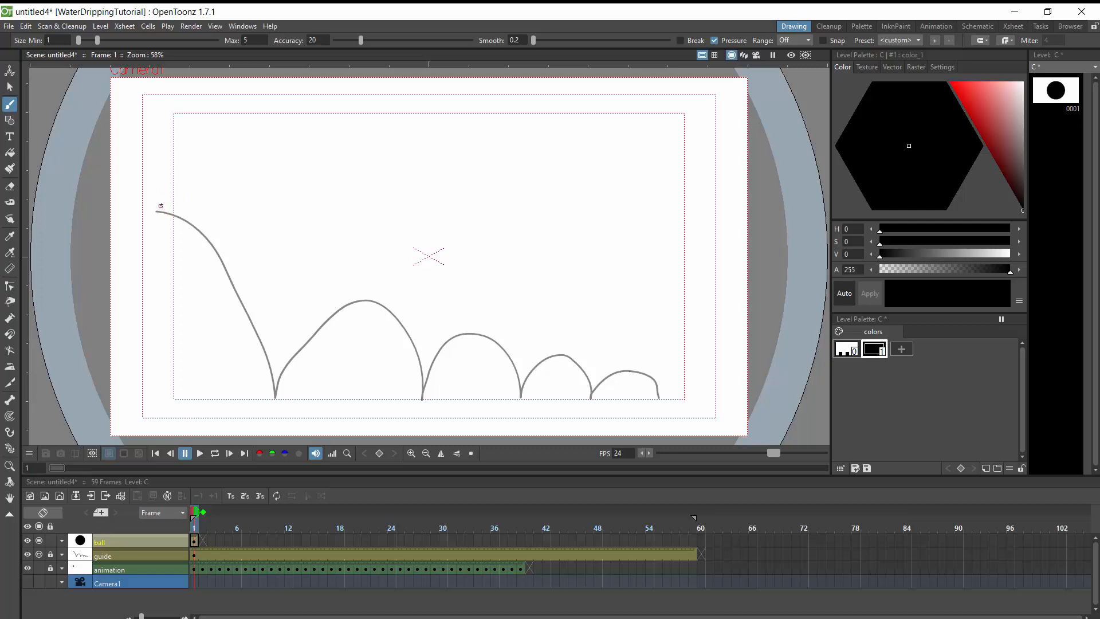
pyautogui.moveTo(146, 212)
pyautogui.mouseDown()
pyautogui.moveTo(170, 226)
pyautogui.moveTo(167, 202)
pyautogui.mouseUp()
pyautogui.press('.')
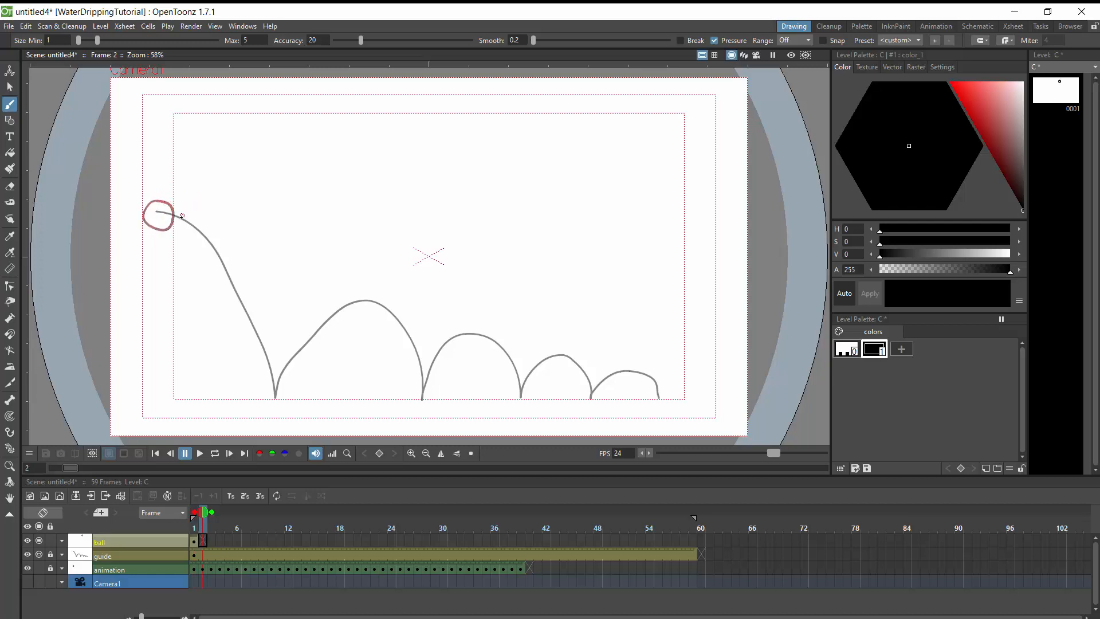
pyautogui.press('.')
pyautogui.press(',')
pyautogui.press(',')
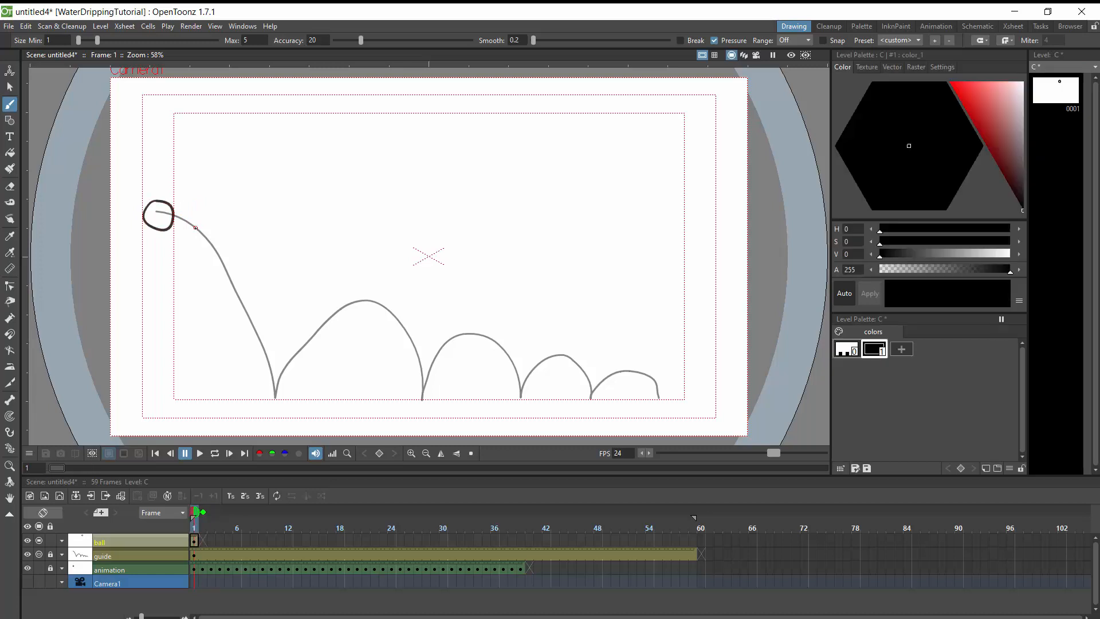
# Draw the falling ball down the first slope of the path, one circle per frame on frames 2 to 7
pyautogui.press('.')
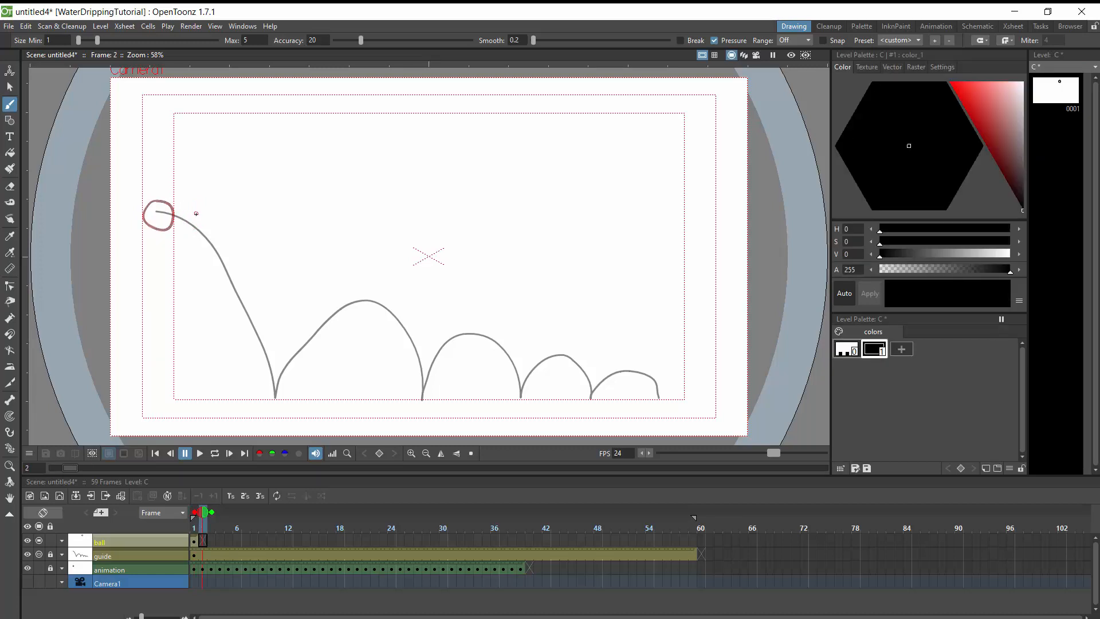
pyautogui.moveTo(200, 216)
pyautogui.mouseDown()
pyautogui.moveTo(178, 230)
pyautogui.moveTo(197, 237)
pyautogui.moveTo(193, 210)
pyautogui.moveTo(201, 254)
pyautogui.moveTo(216, 266)
pyautogui.moveTo(226, 253)
pyautogui.moveTo(215, 239)
pyautogui.moveTo(220, 290)
pyautogui.moveTo(232, 300)
pyautogui.moveTo(245, 271)
pyautogui.mouseUp()
pyautogui.press('.')
pyautogui.press('.')
pyautogui.press('.')
pyautogui.moveTo(260, 323)
pyautogui.mouseDown()
pyautogui.moveTo(237, 326)
pyautogui.moveTo(250, 339)
pyautogui.moveTo(255, 314)
pyautogui.moveTo(272, 344)
pyautogui.moveTo(254, 350)
pyautogui.moveTo(255, 365)
pyautogui.moveTo(269, 370)
pyautogui.moveTo(276, 352)
pyautogui.moveTo(265, 393)
pyautogui.moveTo(280, 396)
pyautogui.moveTo(275, 372)
pyautogui.mouseUp()
pyautogui.press('.')
pyautogui.press('.')
pyautogui.press('.')
# Draw the ball frame by frame along the bounce arcs on frames 8 to 34, flattening it where it hits the ground
pyautogui.moveTo(258, 390)
pyautogui.mouseDown()
pyautogui.moveTo(295, 395)
pyautogui.moveTo(276, 380)
pyautogui.moveTo(277, 398)
pyautogui.moveTo(293, 391)
pyautogui.moveTo(292, 345)
pyautogui.moveTo(306, 359)
pyautogui.moveTo(311, 324)
pyautogui.moveTo(319, 340)
pyautogui.moveTo(335, 325)
pyautogui.moveTo(323, 307)
pyautogui.moveTo(339, 299)
pyautogui.moveTo(335, 316)
pyautogui.moveTo(347, 325)
pyautogui.moveTo(355, 297)
pyautogui.moveTo(360, 322)
pyautogui.moveTo(371, 311)
pyautogui.moveTo(368, 296)
pyautogui.moveTo(373, 321)
pyautogui.moveTo(387, 319)
pyautogui.moveTo(377, 292)
pyautogui.moveTo(385, 330)
pyautogui.moveTo(403, 322)
pyautogui.moveTo(400, 308)
pyautogui.moveTo(398, 354)
pyautogui.moveTo(415, 344)
pyautogui.moveTo(443, 357)
pyautogui.moveTo(462, 327)
pyautogui.moveTo(491, 339)
pyautogui.moveTo(492, 360)
pyautogui.moveTo(521, 370)
pyautogui.moveTo(503, 393)
pyautogui.moveTo(525, 388)
pyautogui.moveTo(535, 367)
pyautogui.moveTo(522, 375)
pyautogui.moveTo(553, 348)
pyautogui.moveTo(568, 347)
pyautogui.moveTo(573, 377)
pyautogui.moveTo(581, 353)
pyautogui.moveTo(590, 379)
pyautogui.moveTo(577, 395)
pyautogui.moveTo(612, 371)
pyautogui.moveTo(626, 375)
pyautogui.moveTo(642, 349)
pyautogui.mouseUp()
pyautogui.hotkey('shift', '.')
pyautogui.hotkey('shift', '.')
pyautogui.hotkey('shift', '.')
pyautogui.hotkey('shift', '.')
pyautogui.hotkey('shift', '.')
pyautogui.hotkey('shift', '.')
pyautogui.hotkey('shift', '.')
pyautogui.hotkey('shift', '.')
pyautogui.hotkey('shift', '.')
pyautogui.hotkey('shift', '.')
pyautogui.hotkey('shift', '.')
pyautogui.hotkey('shift', '.')
pyautogui.hotkey('shift', '.')
pyautogui.hotkey('shift', '.')
pyautogui.hotkey('shift', '.')
pyautogui.hotkey('shift', '.')
pyautogui.hotkey('shift', '.')
pyautogui.hotkey('shift', '.')
pyautogui.hotkey('shift', '.')
pyautogui.hotkey('shift', '.')
pyautogui.hotkey('shift', '.')
pyautogui.hotkey('shift', '.')
pyautogui.hotkey('shift', '.')
pyautogui.hotkey('shift', '.')
pyautogui.hotkey('shift', '.')
pyautogui.hotkey('shift', '.')
pyautogui.hotkey('shift', '.')
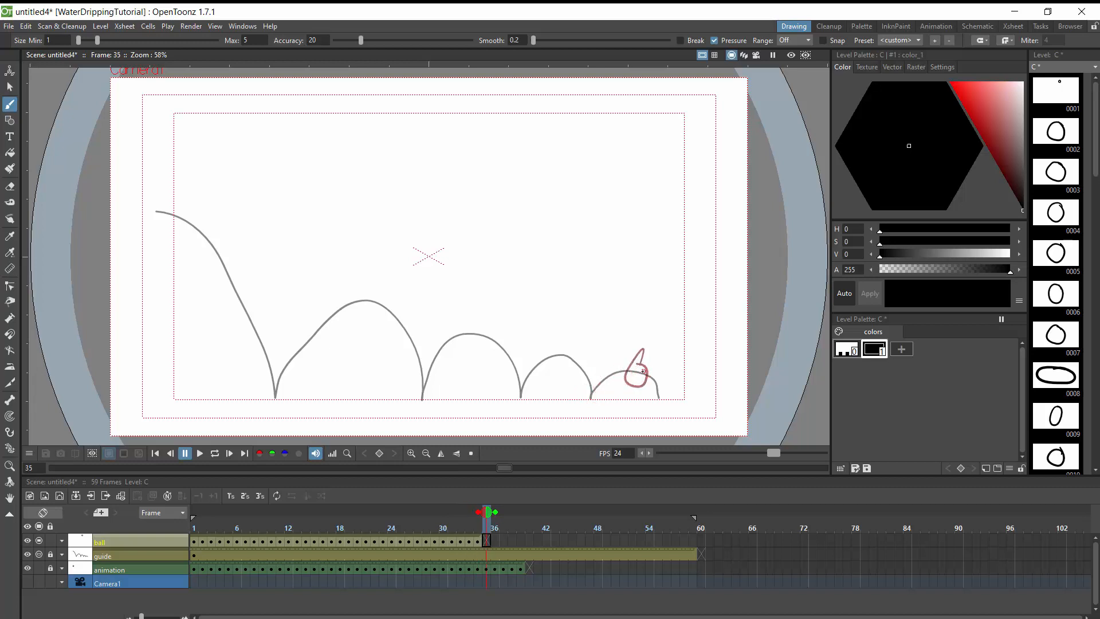
# Undo the misdrawn ball on frame 34 and return to frame 33
pyautogui.moveTo(650, 367)
pyautogui.mouseDown()
pyautogui.moveTo(655, 387)
pyautogui.moveTo(652, 371)
pyautogui.mouseUp()
pyautogui.hotkey('ctrl', 'z')
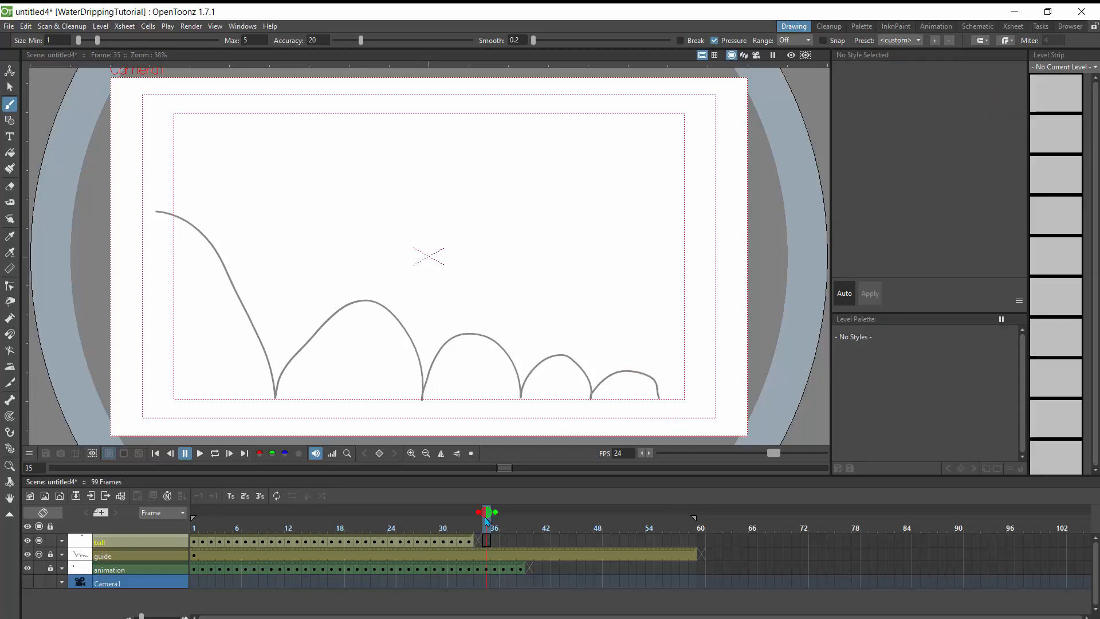
pyautogui.moveTo(491, 507); pyautogui.dragTo(472, 516)
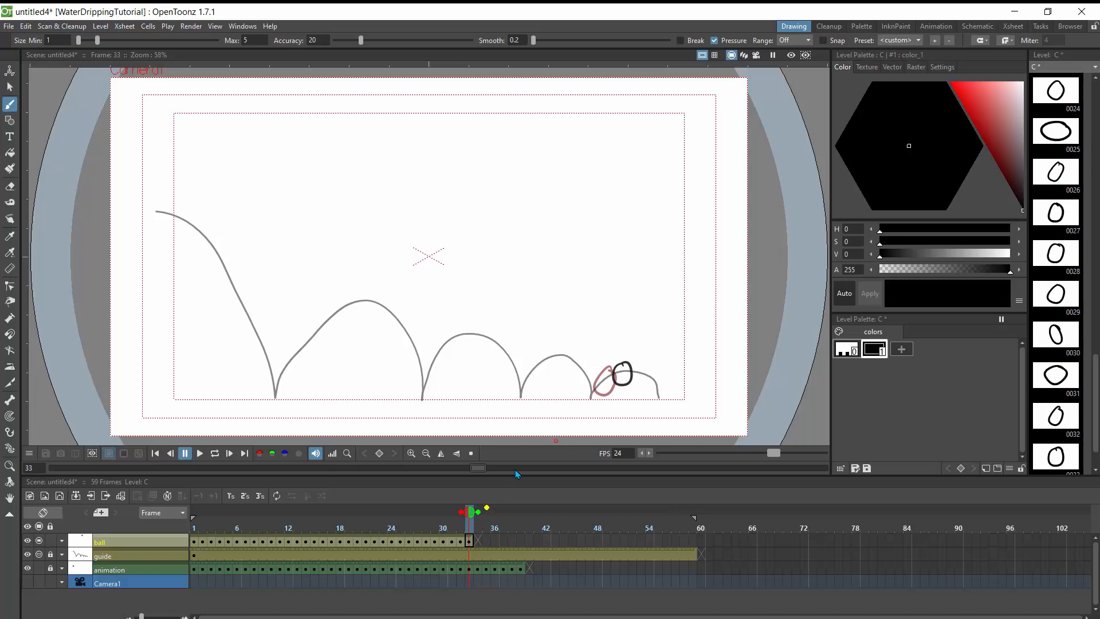
# Redraw the ball over the second half of the last arc on frames 34 to 36
pyautogui.press('.')
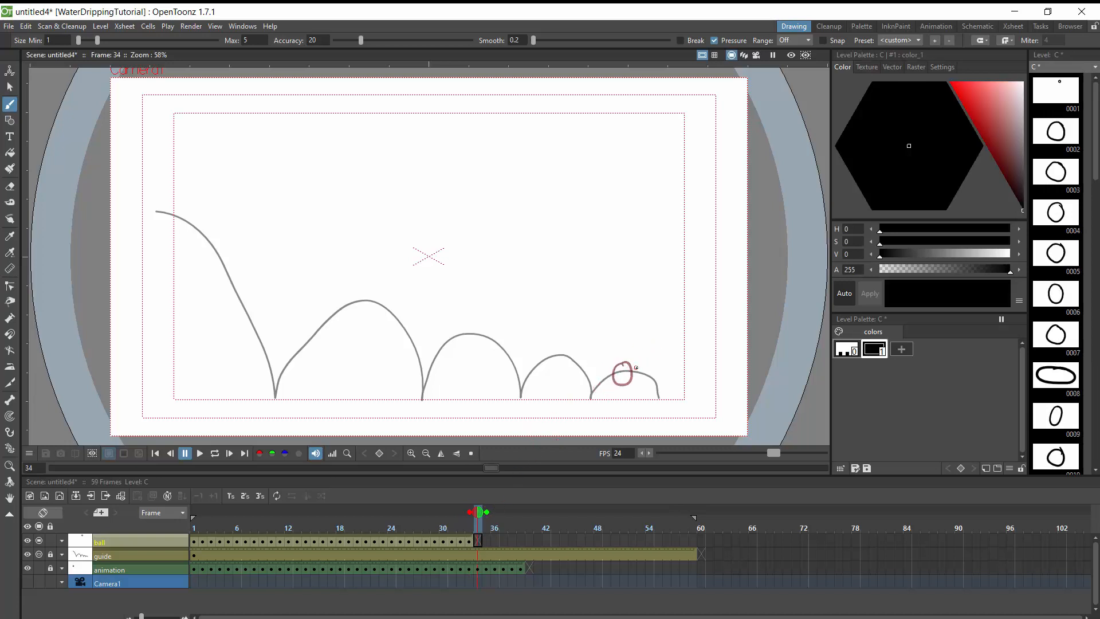
pyautogui.press('.')
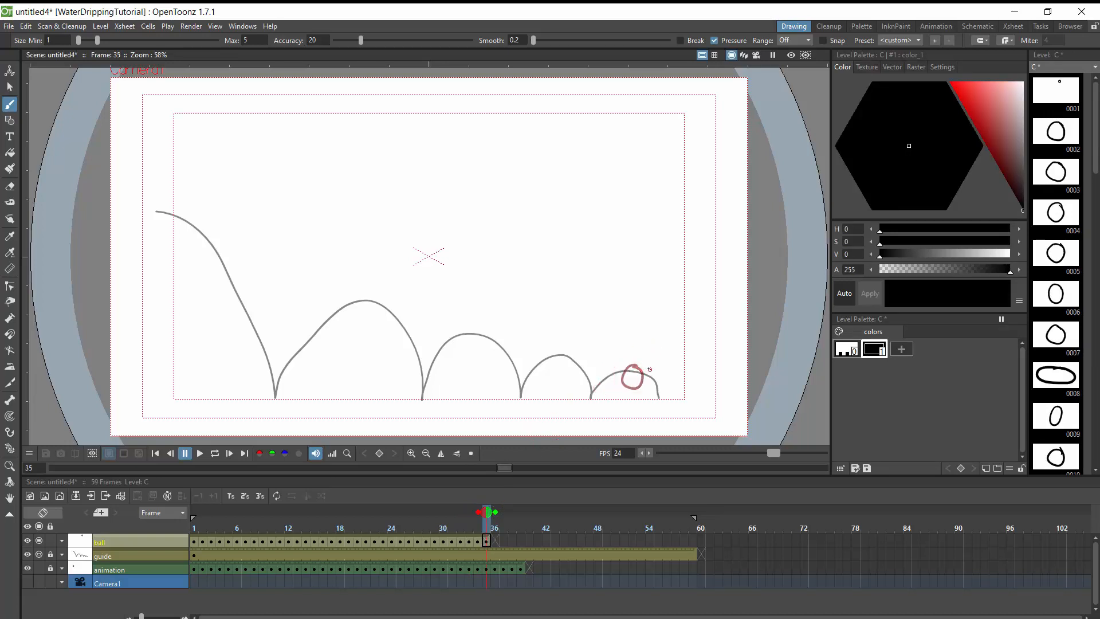
pyautogui.press('.')
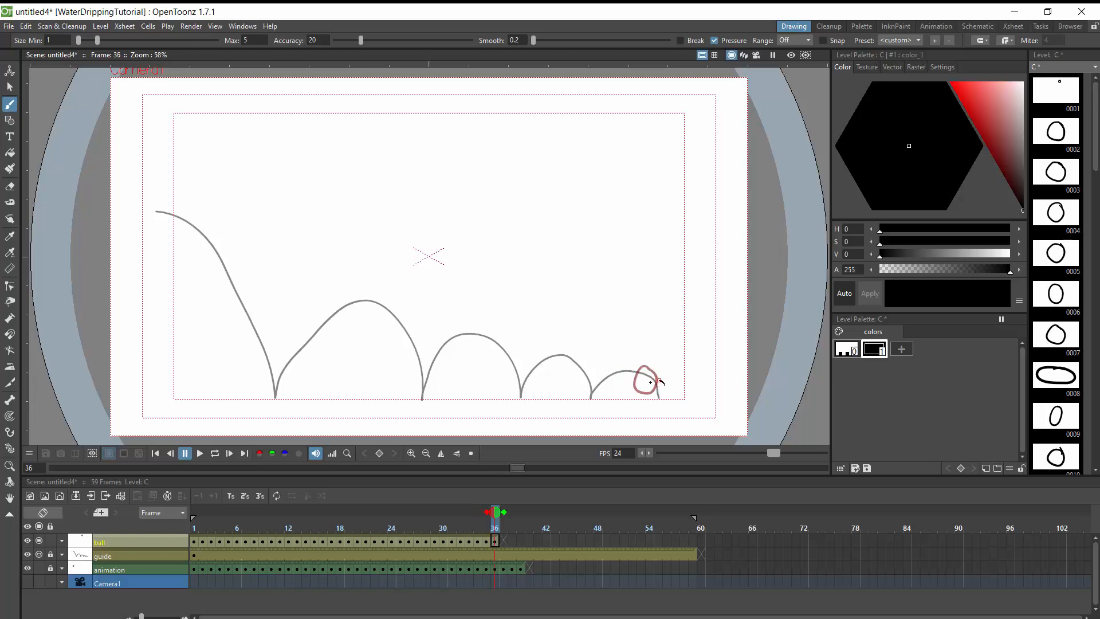
# Draw the ball rolling along the ground beyond the path's end, one circle per frame on frames 37 to 42
pyautogui.press('.')
pyautogui.moveTo(670, 381)
pyautogui.mouseDown()
pyautogui.moveTo(660, 395)
pyautogui.moveTo(701, 385)
pyautogui.moveTo(715, 400)
pyautogui.moveTo(717, 383)
pyautogui.mouseUp()
pyautogui.press('.')
pyautogui.press('.')
pyautogui.press('.')
pyautogui.press('.')
pyautogui.press('.')
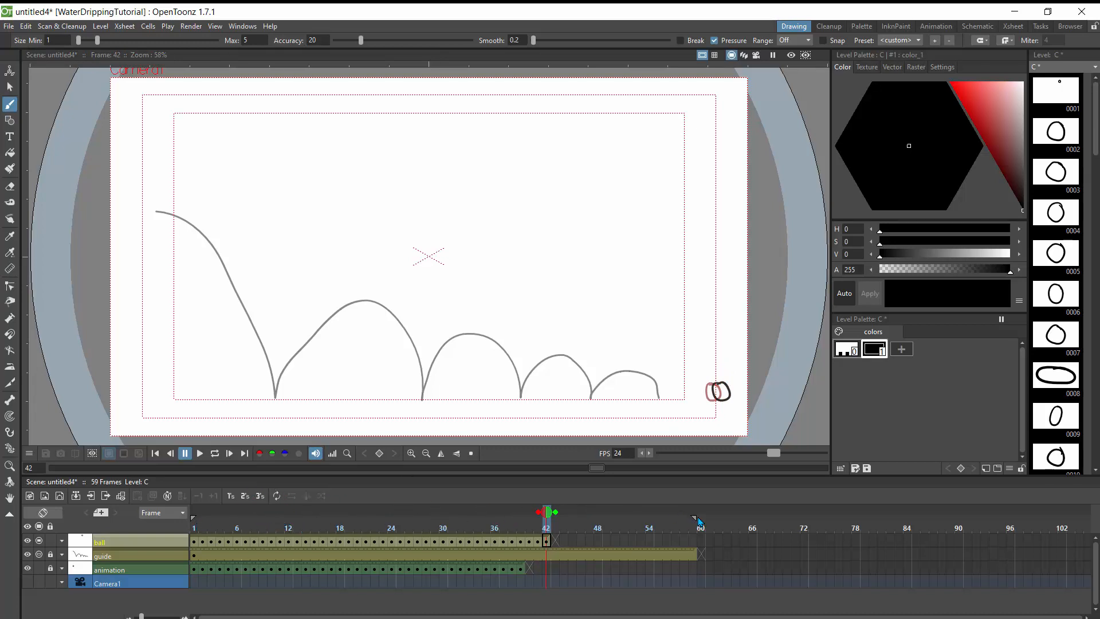
# Set the playback range to end at frame 42 and play the bounce animation in a loop
pyautogui.moveTo(699, 522); pyautogui.dragTo(546, 530)
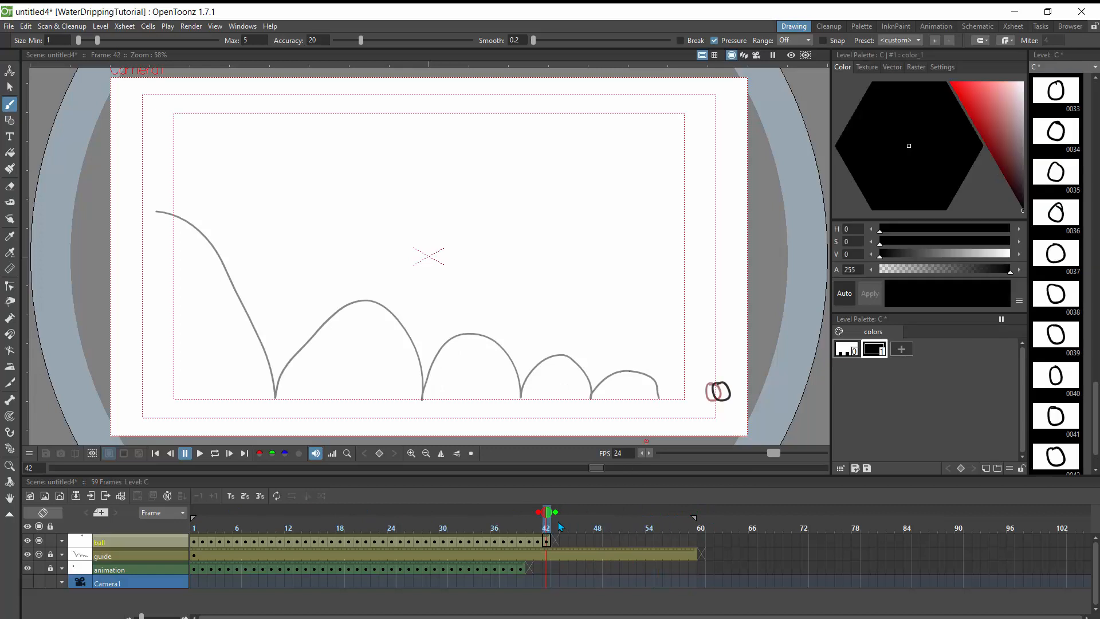
pyautogui.moveTo(692, 519); pyautogui.dragTo(544, 517)
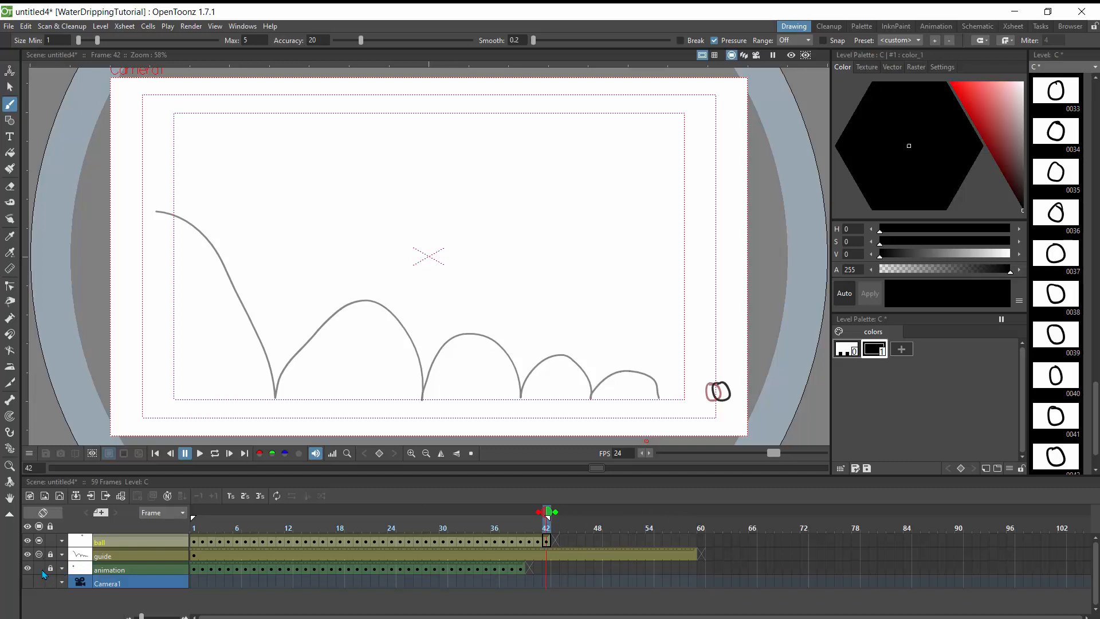
pyautogui.click(202, 454)
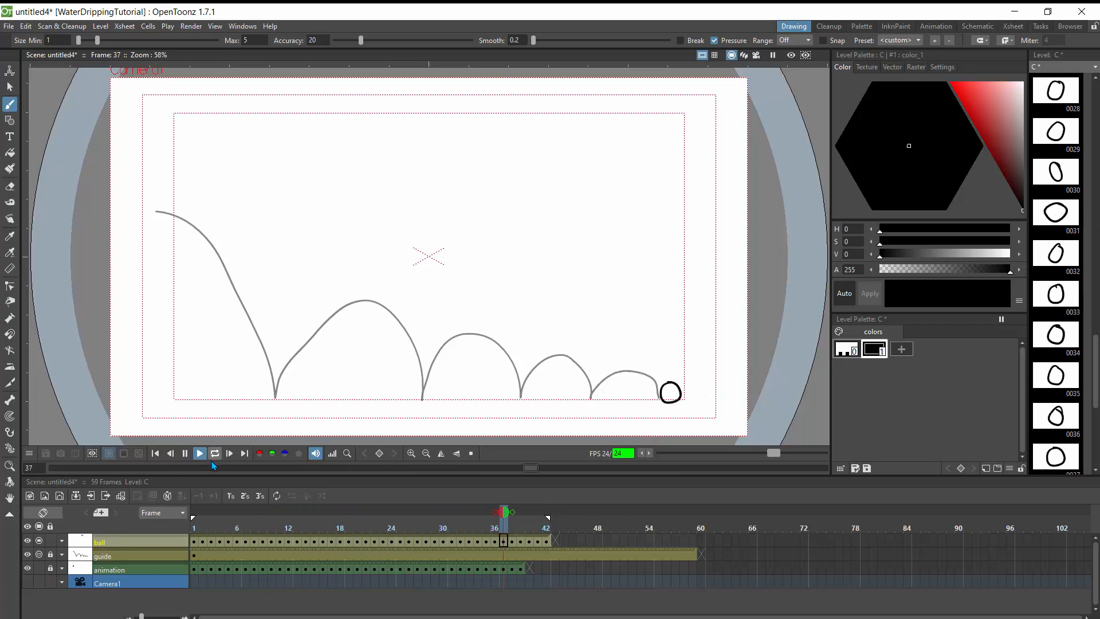
pyautogui.click(214, 456)
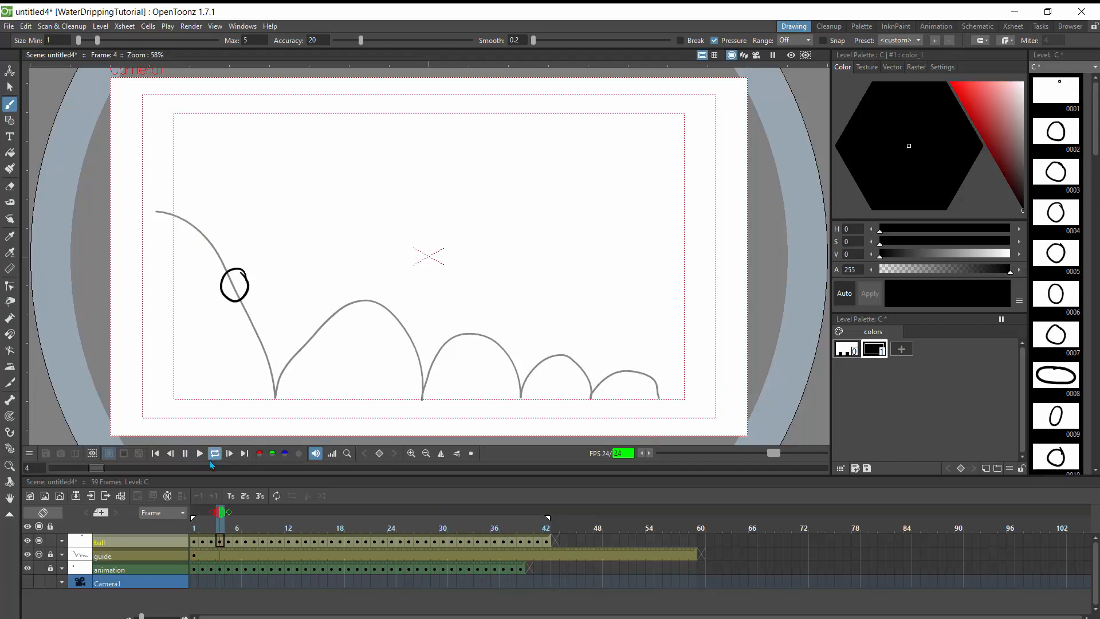